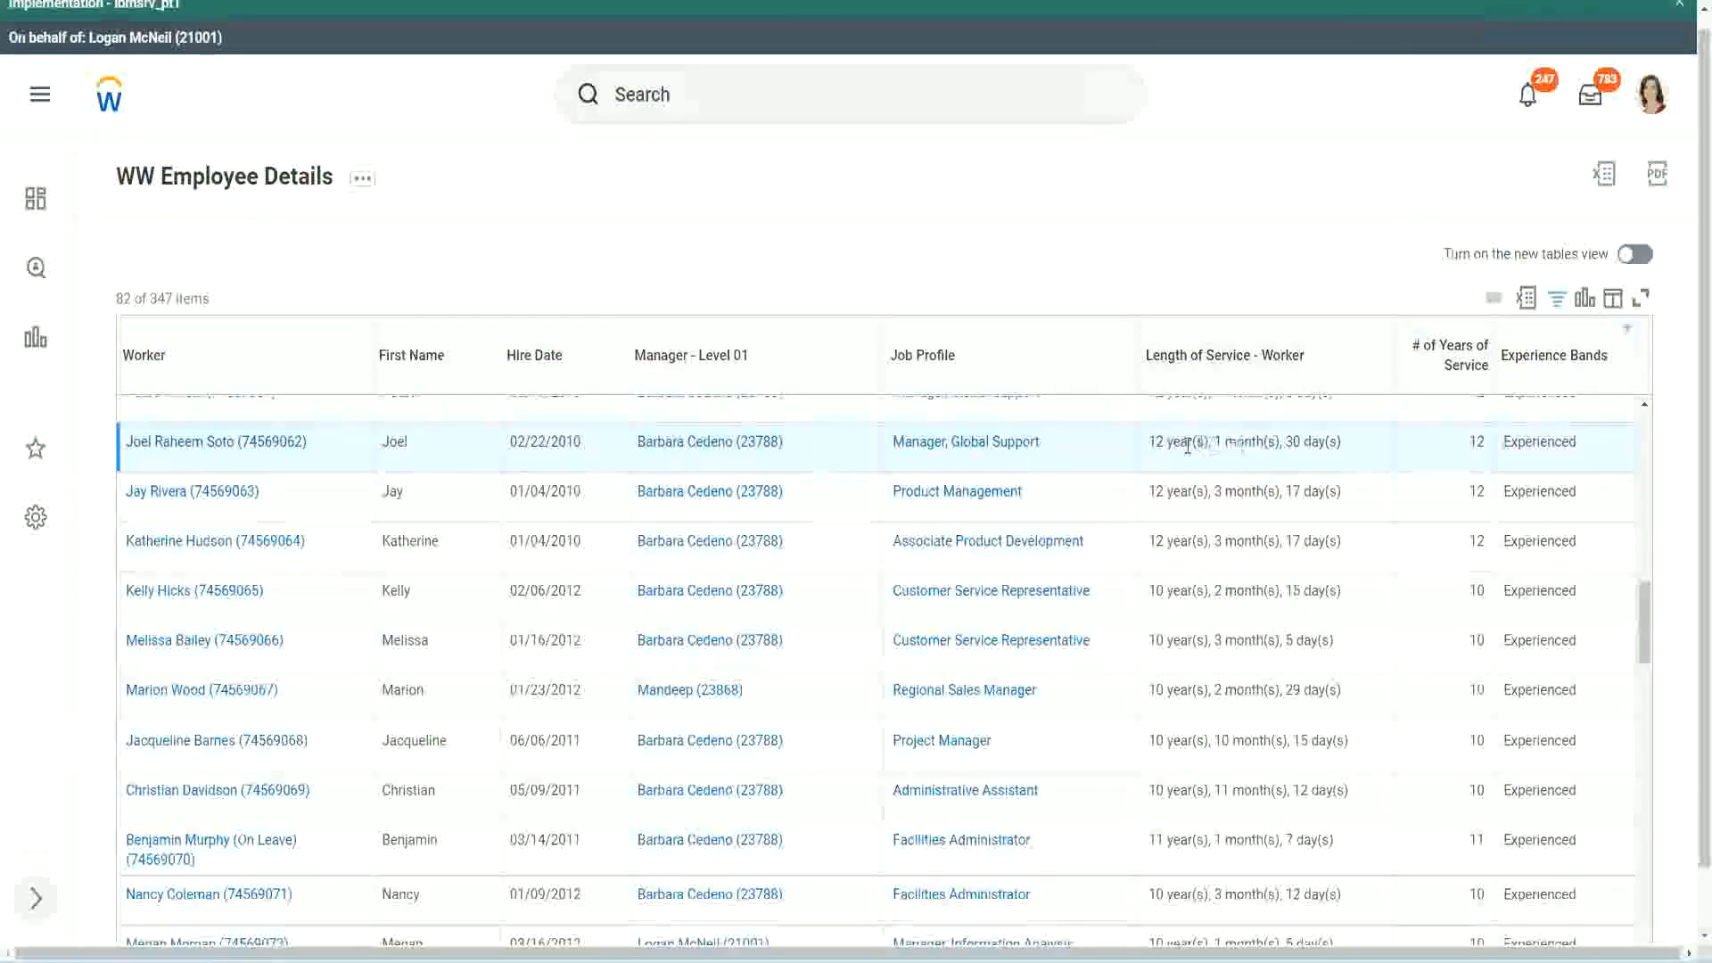
Compare each worker's full length of service with the number of years and experience band in the WW Employee Details results
drag(1149, 443, 1158, 443)
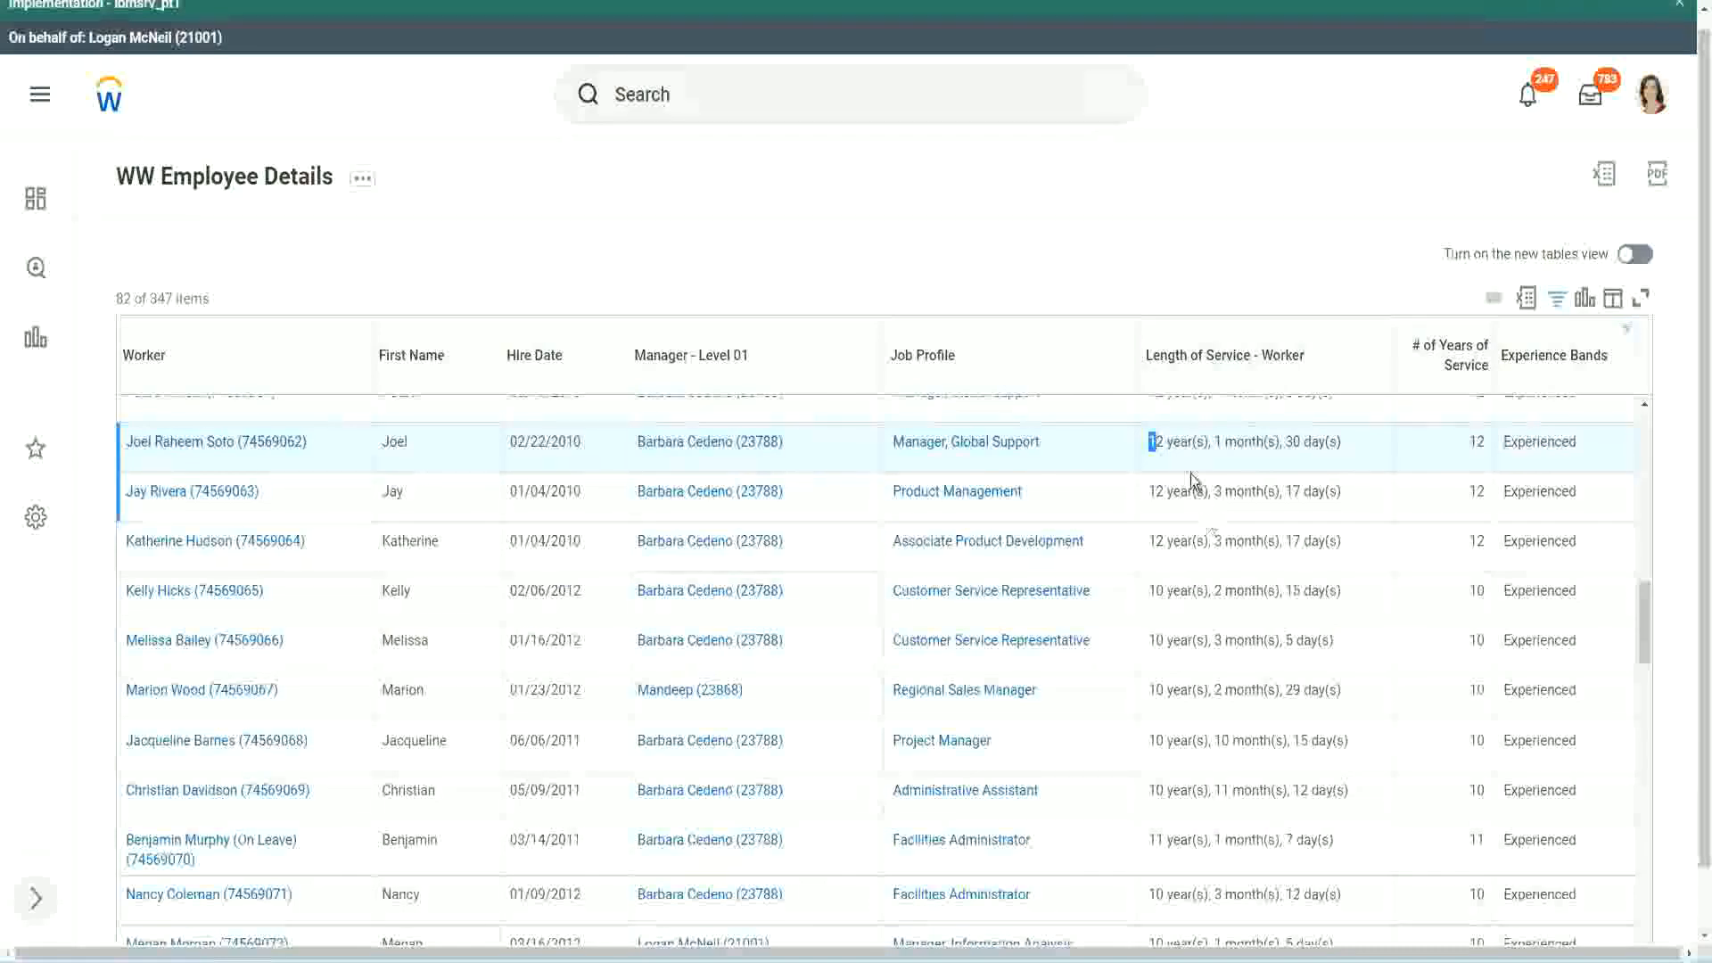
click(1207, 442)
drag(1147, 444, 1312, 443)
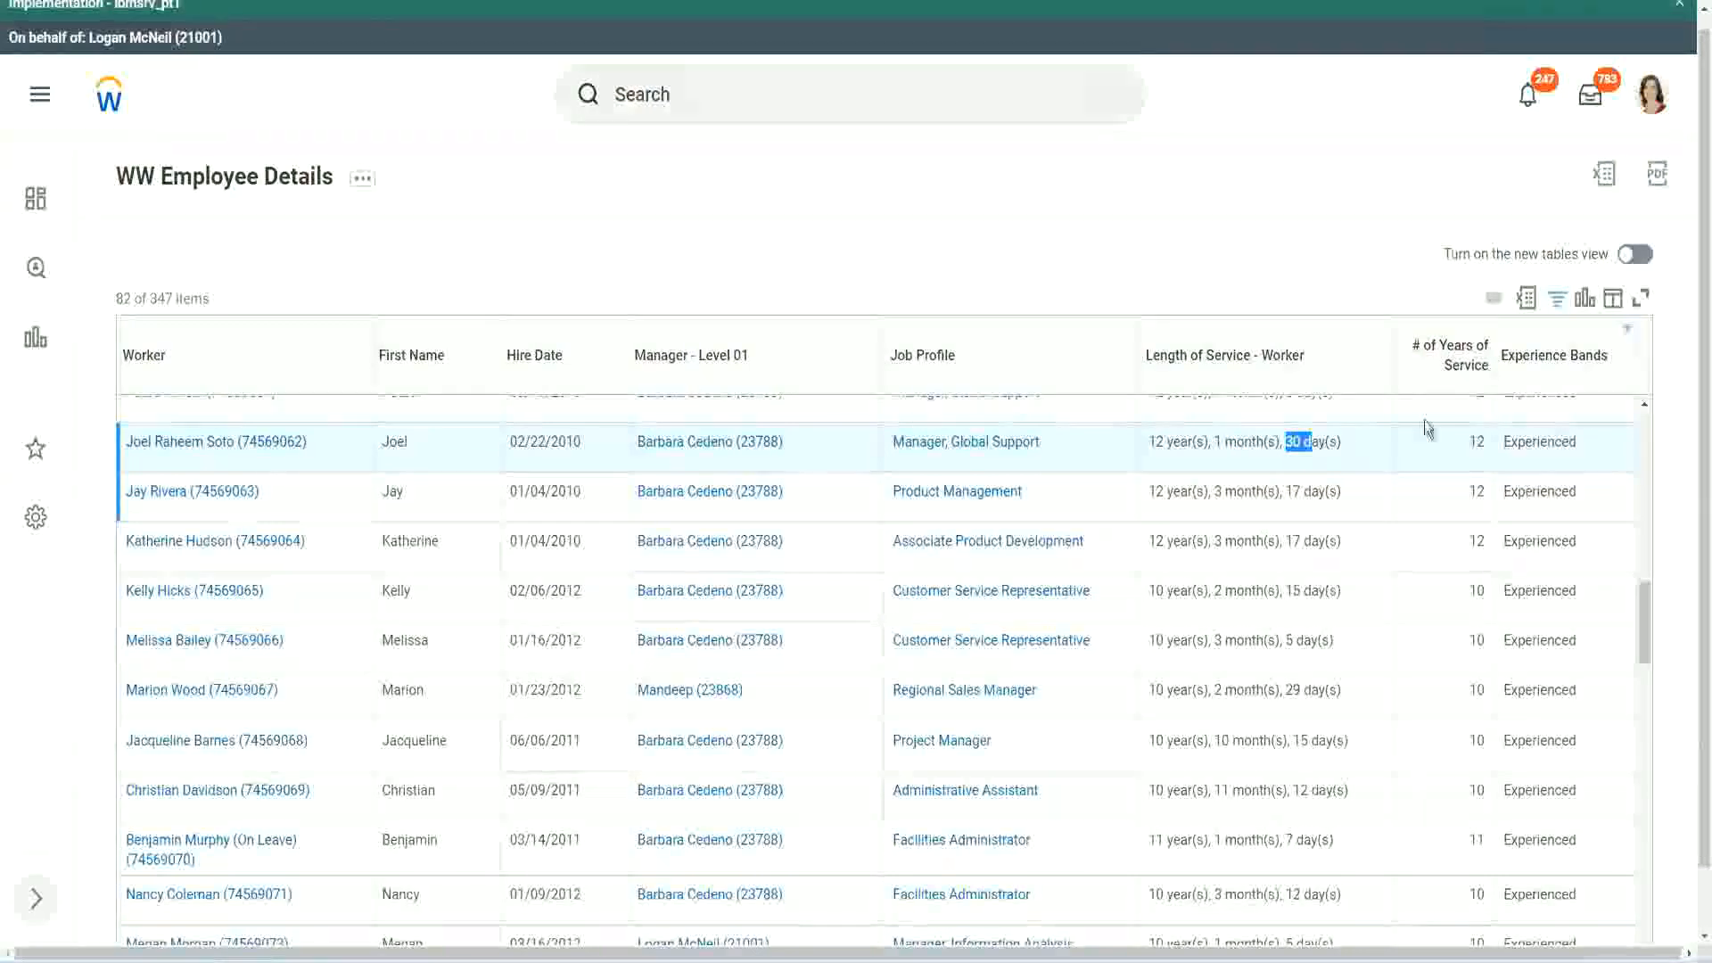
drag(1485, 443, 1467, 444)
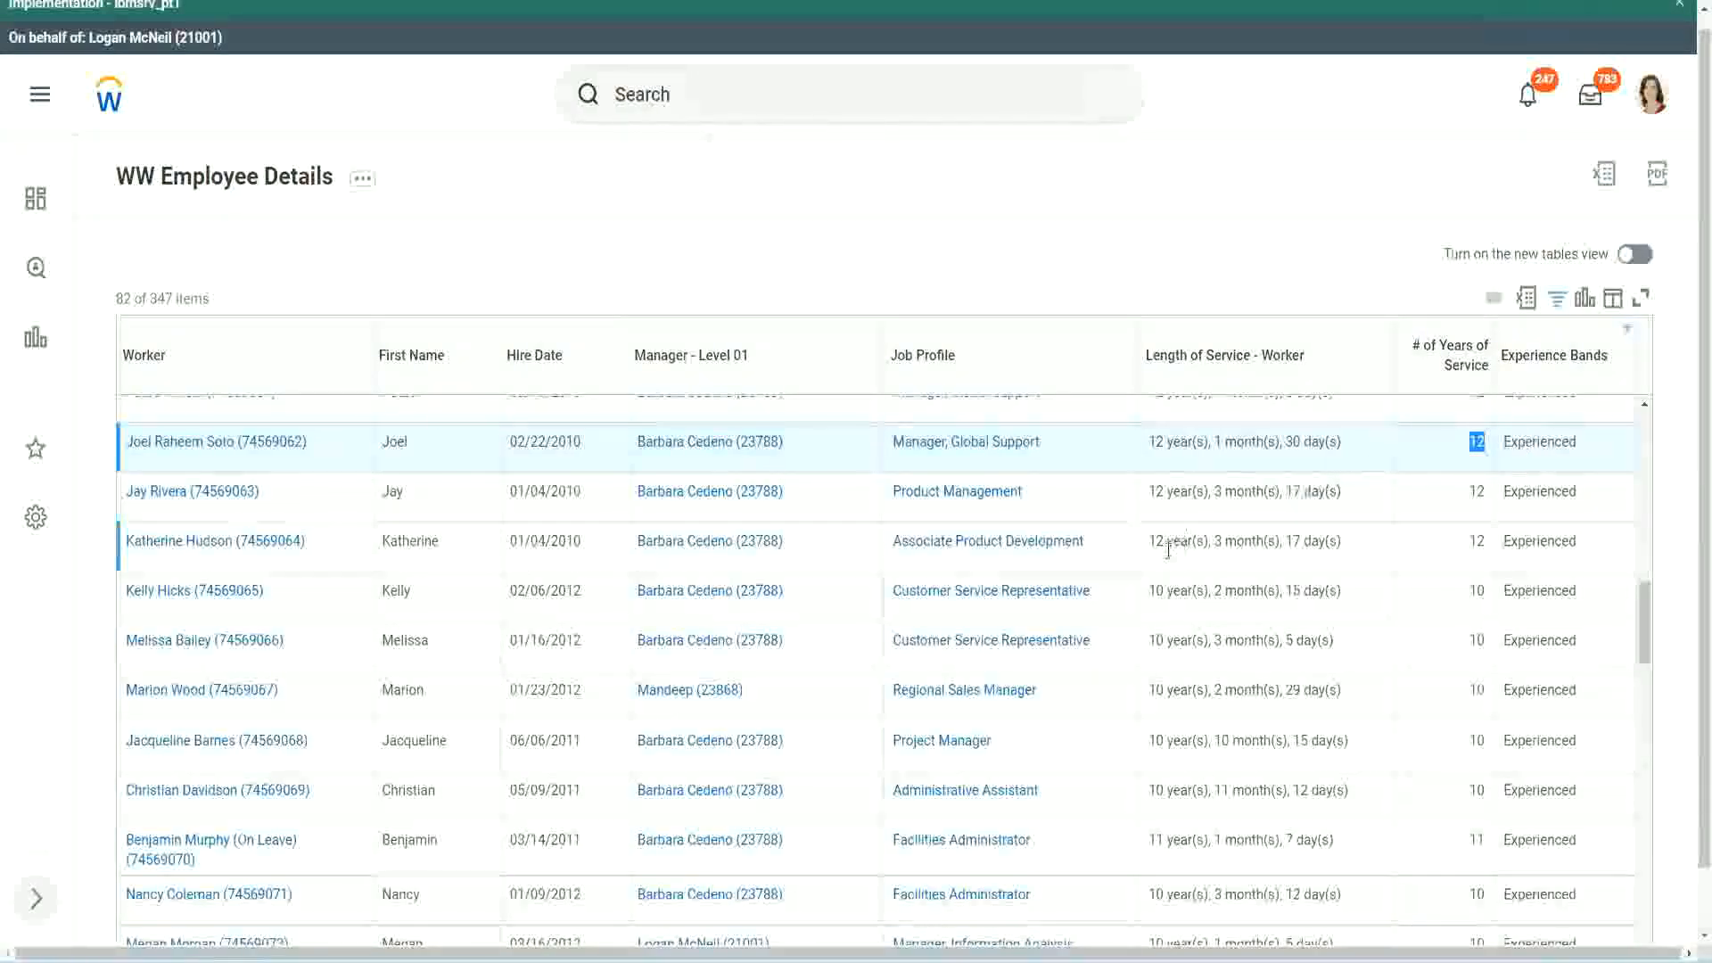
click(1186, 791)
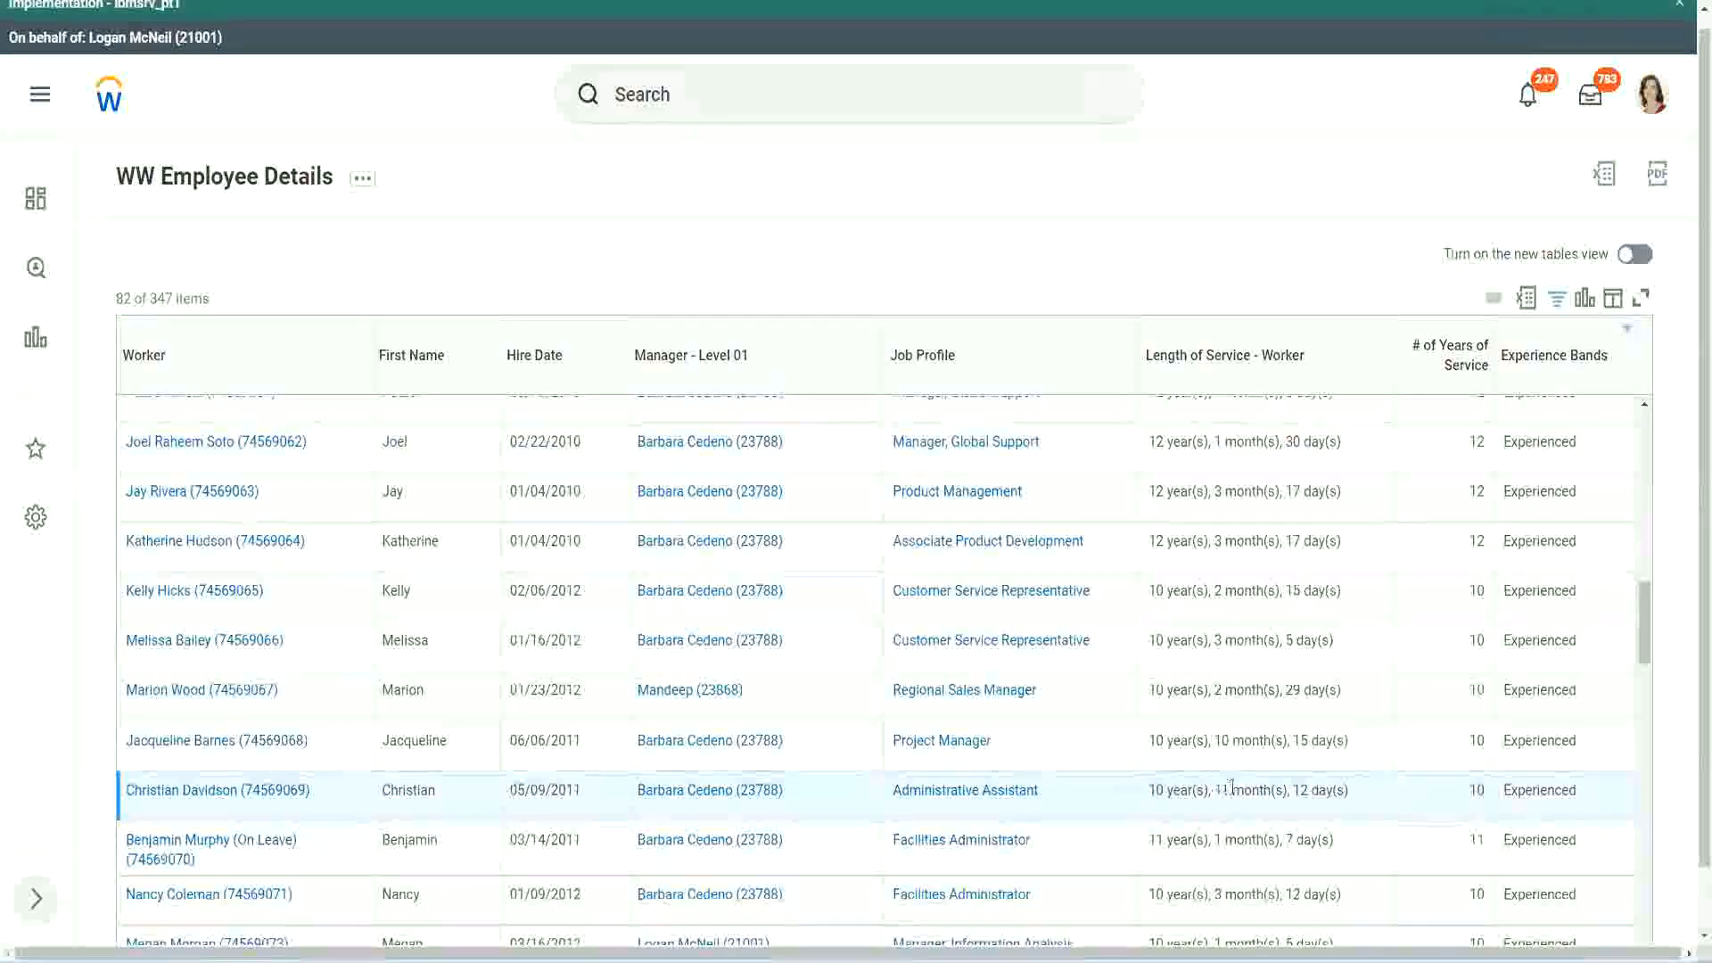
drag(1216, 790, 1310, 791)
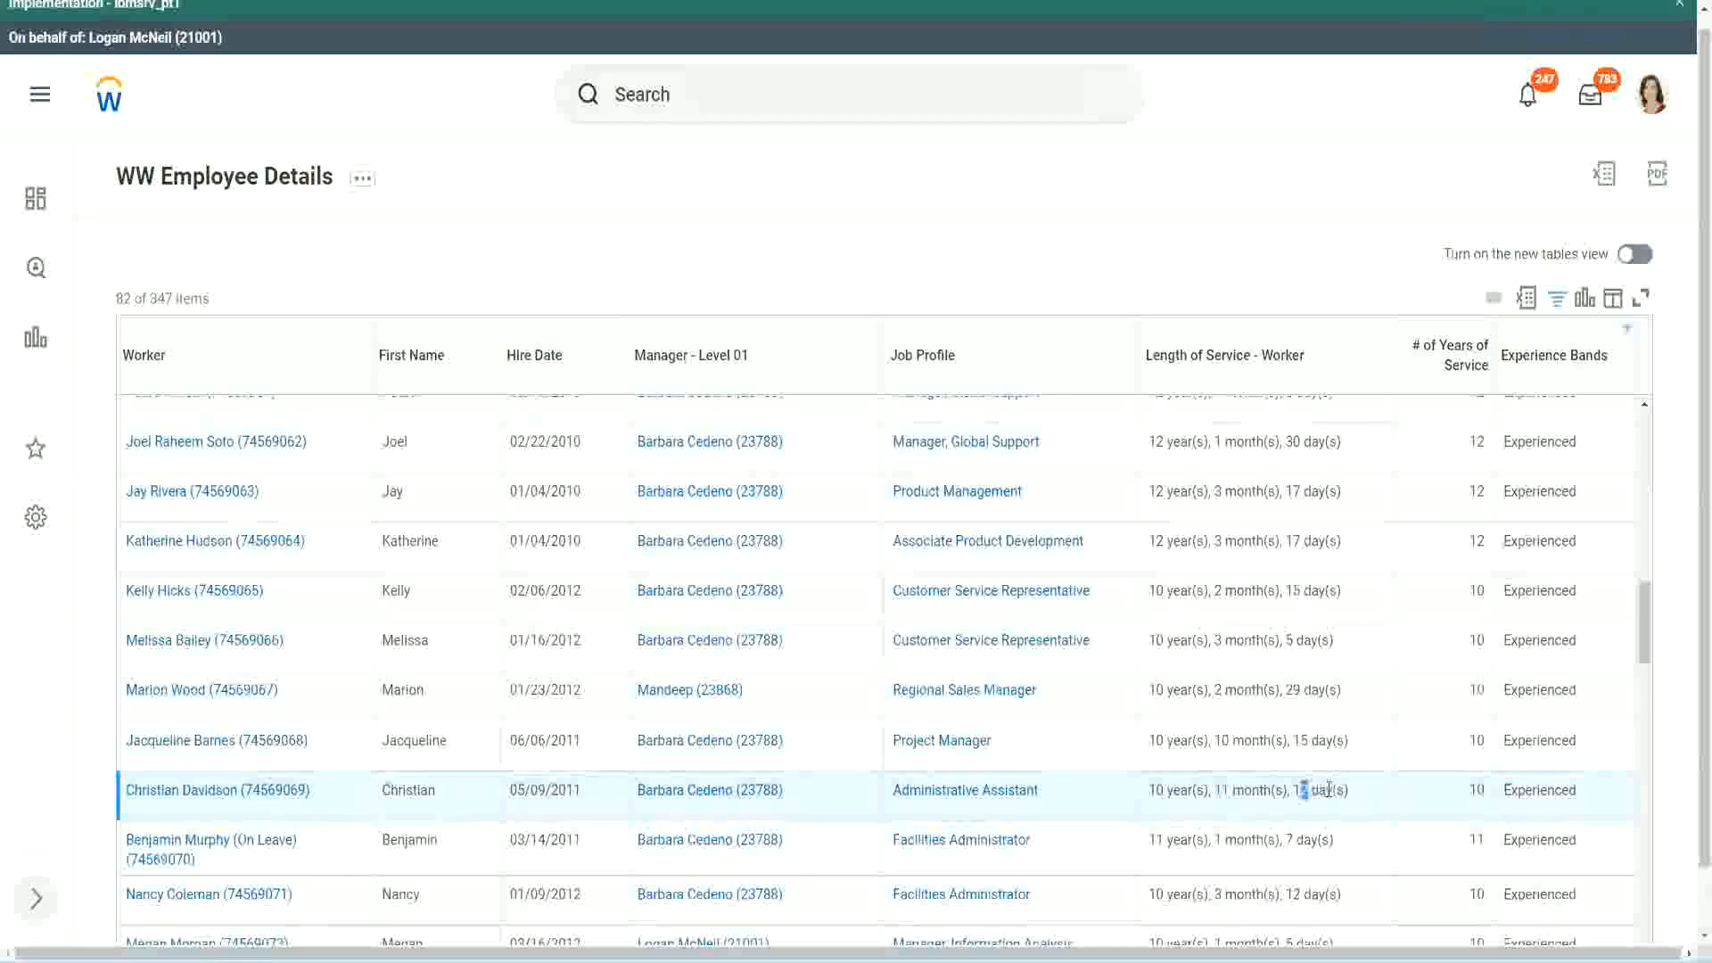
click(1329, 790)
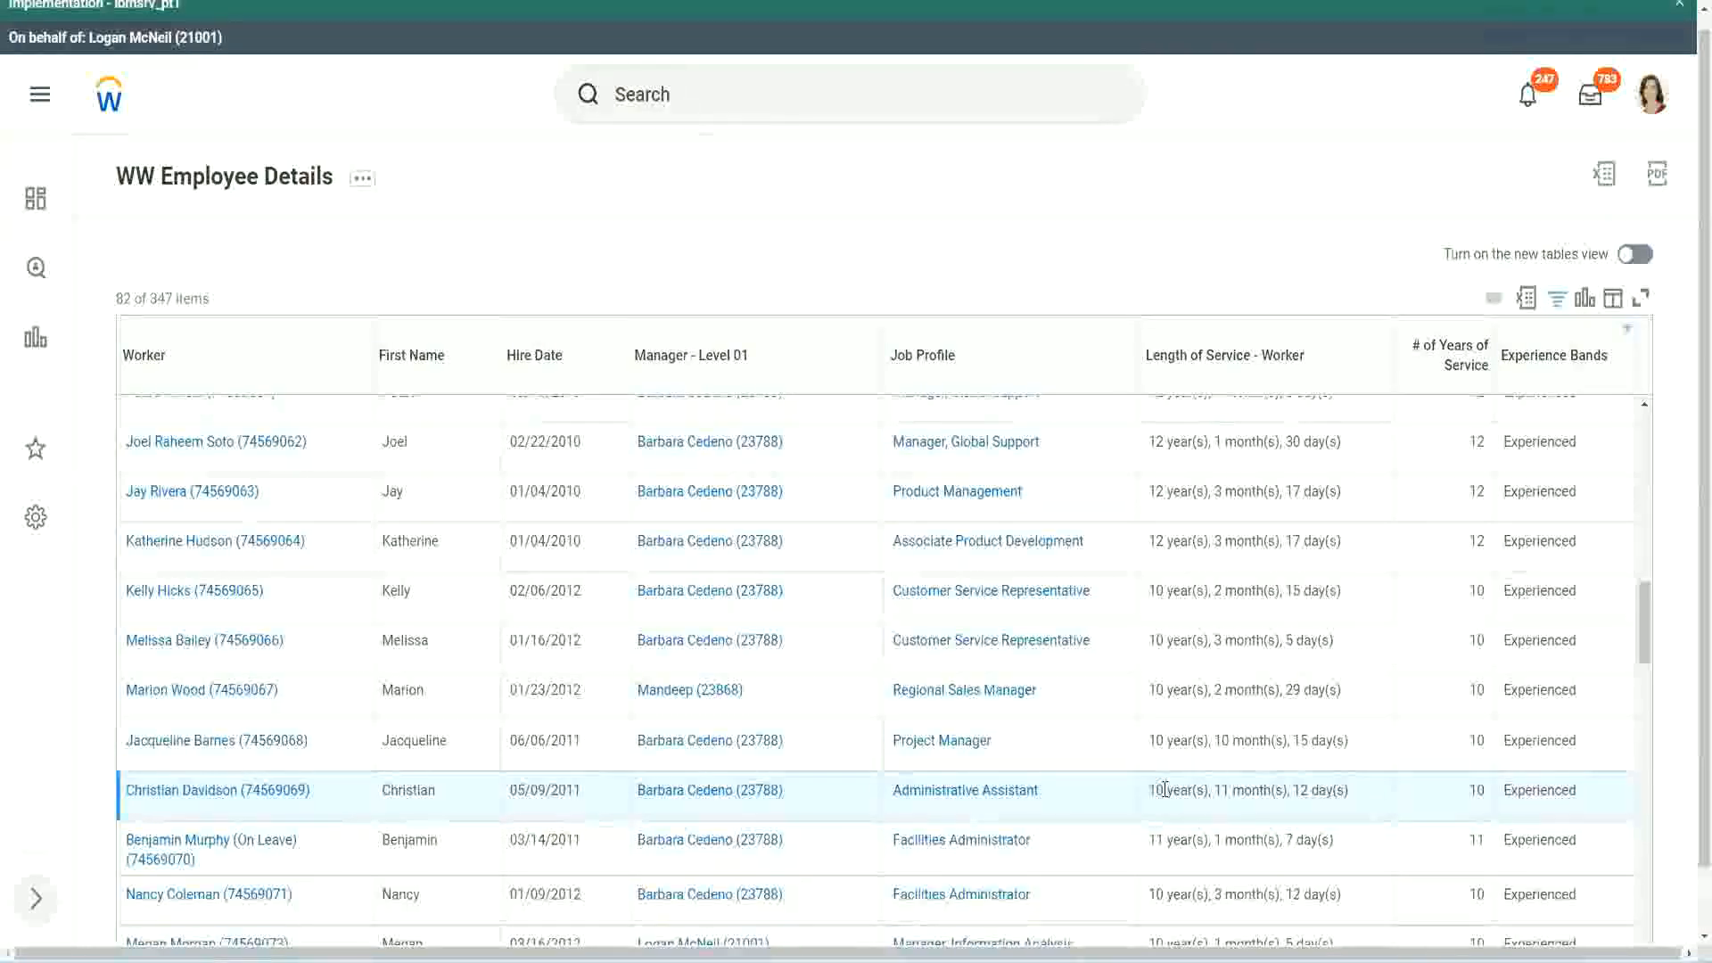
double_click(1476, 790)
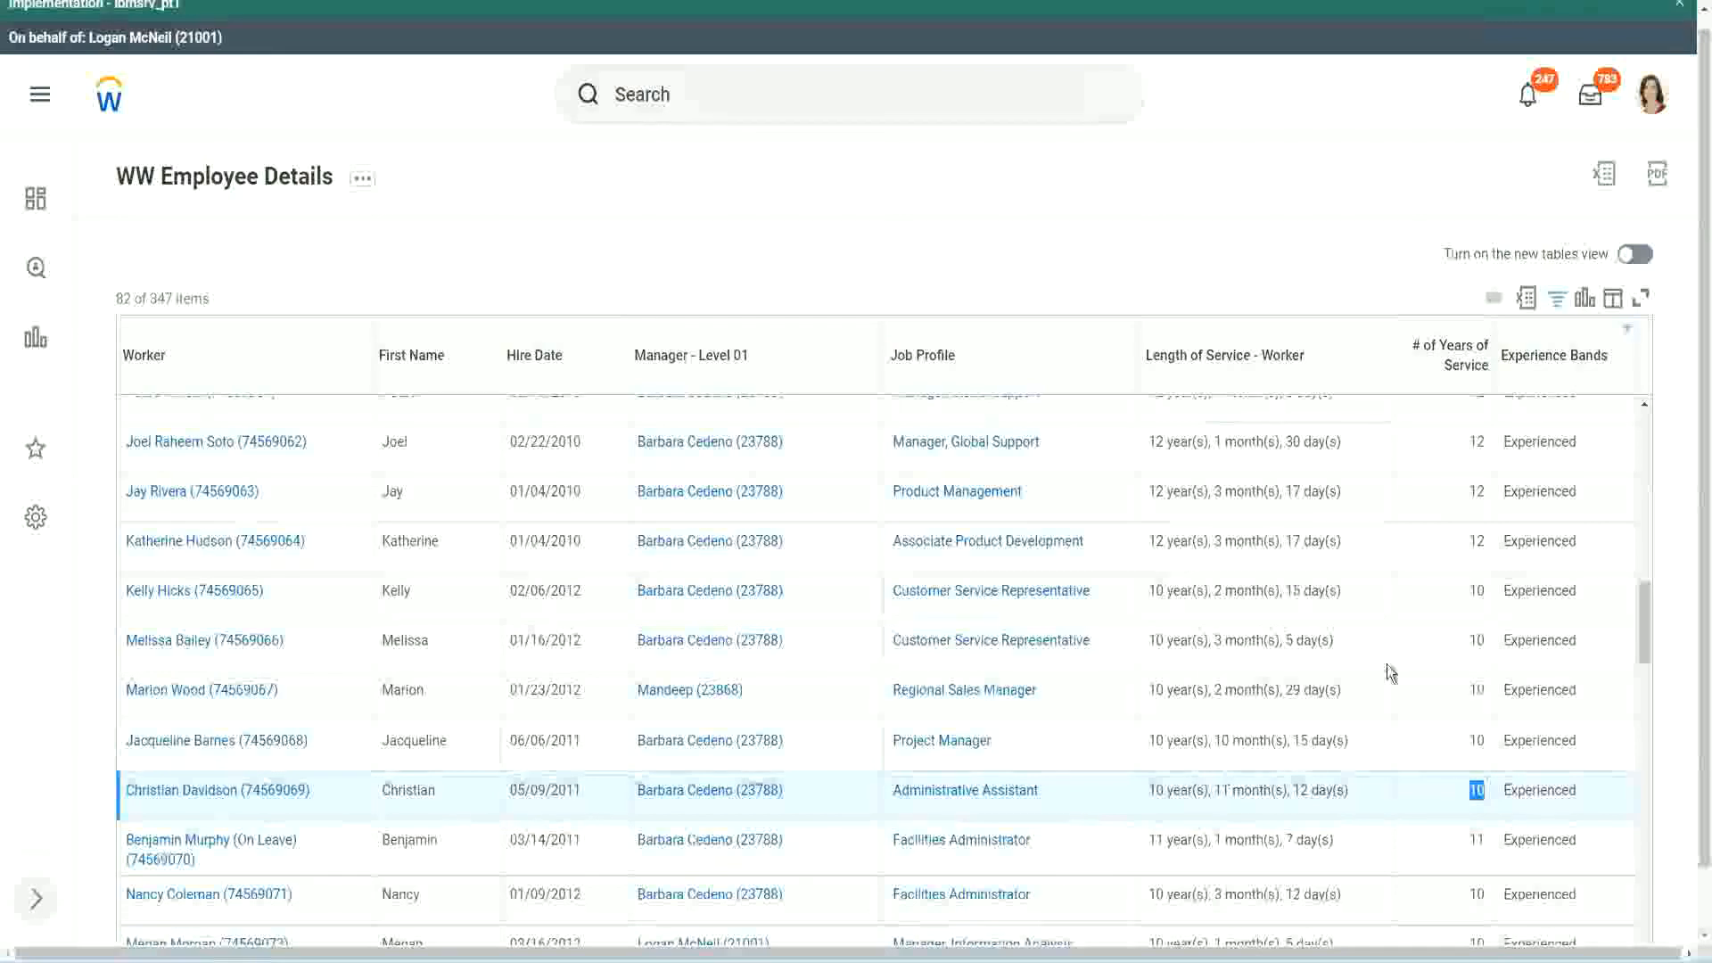
click(1473, 562)
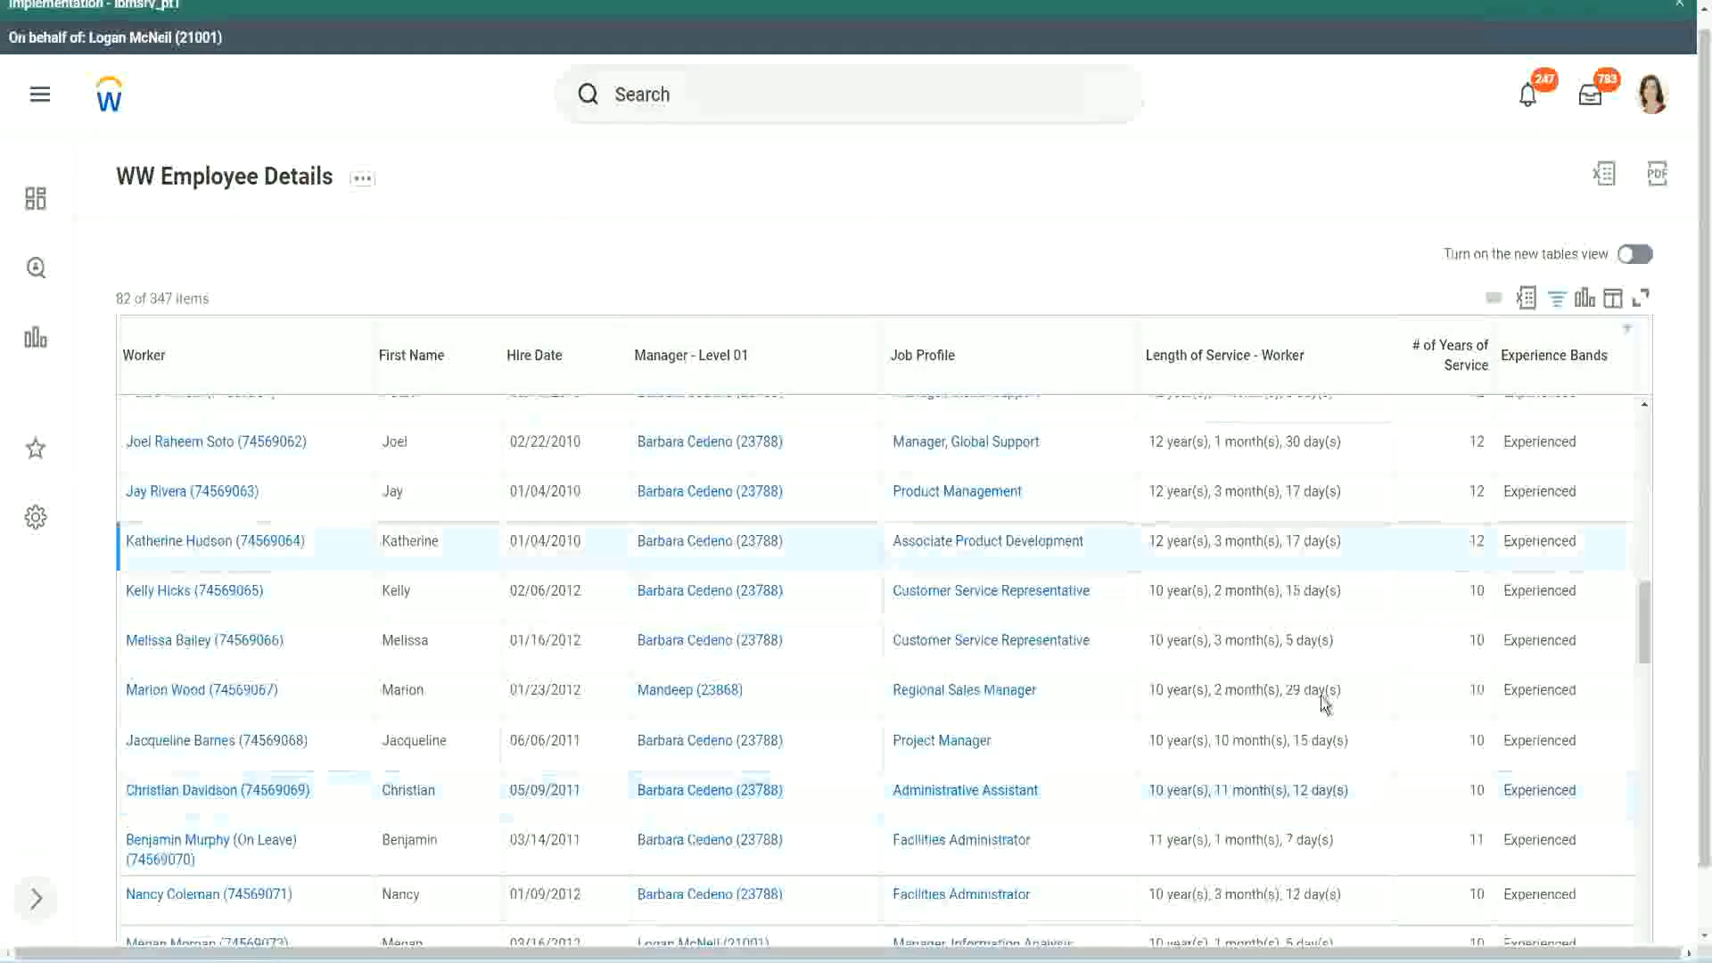
double_click(1169, 789)
click(1293, 786)
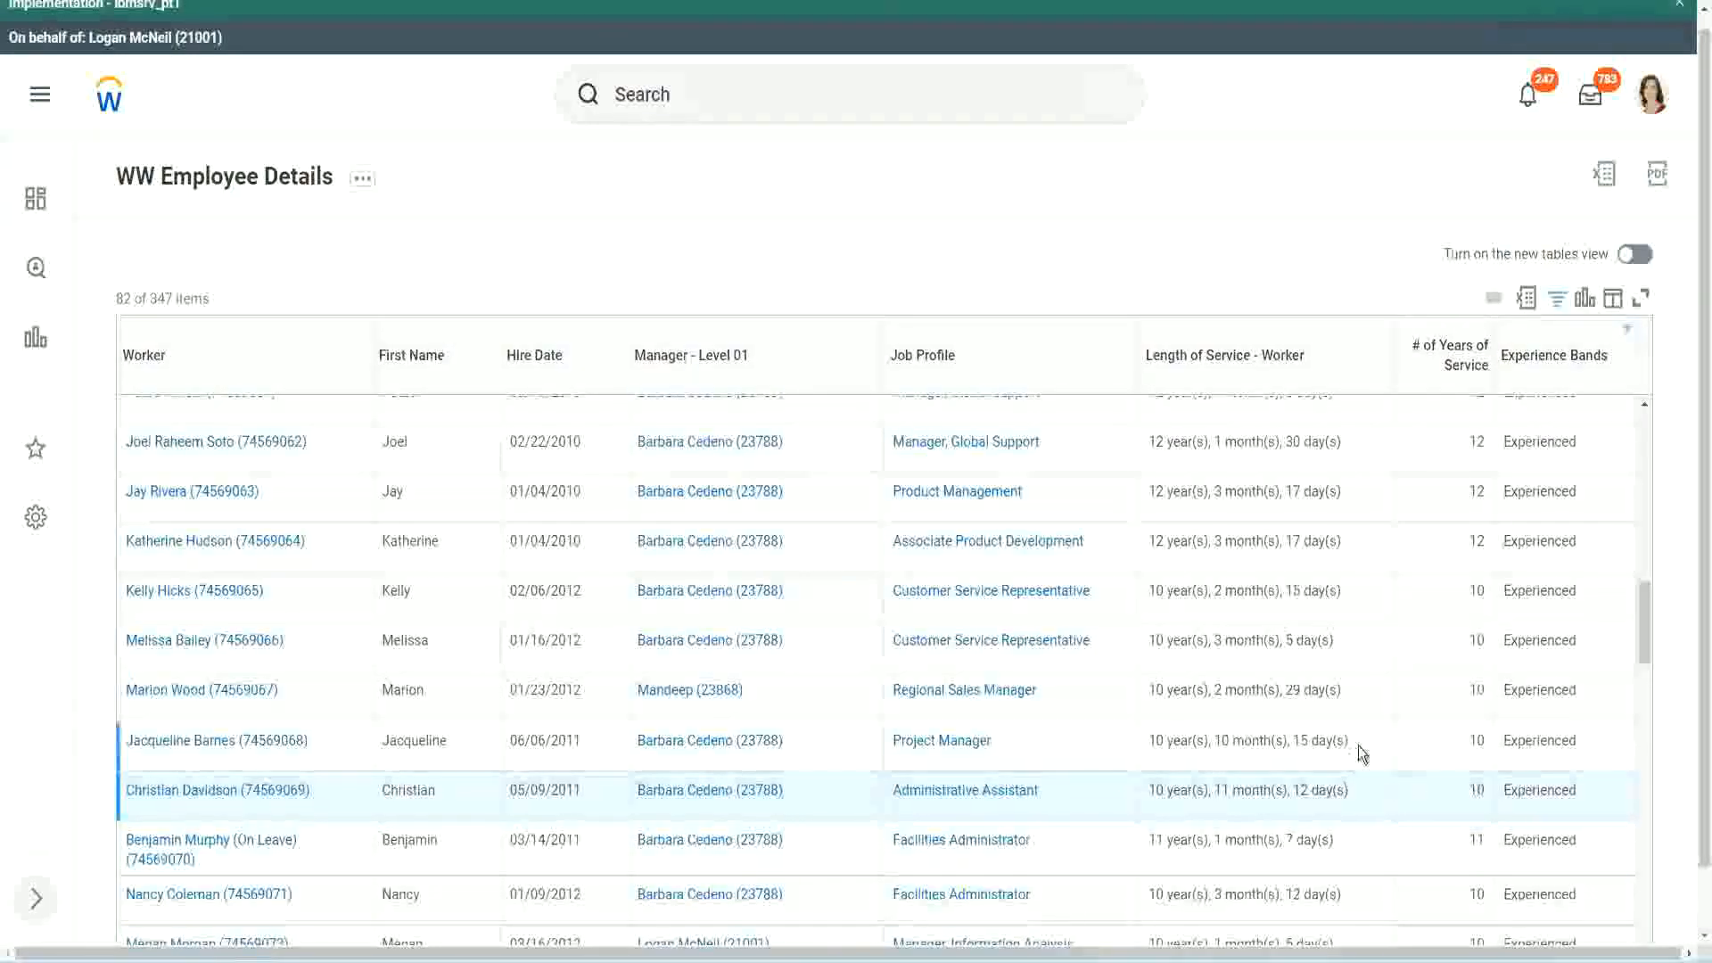
double_click(1476, 440)
drag(1148, 442, 1362, 434)
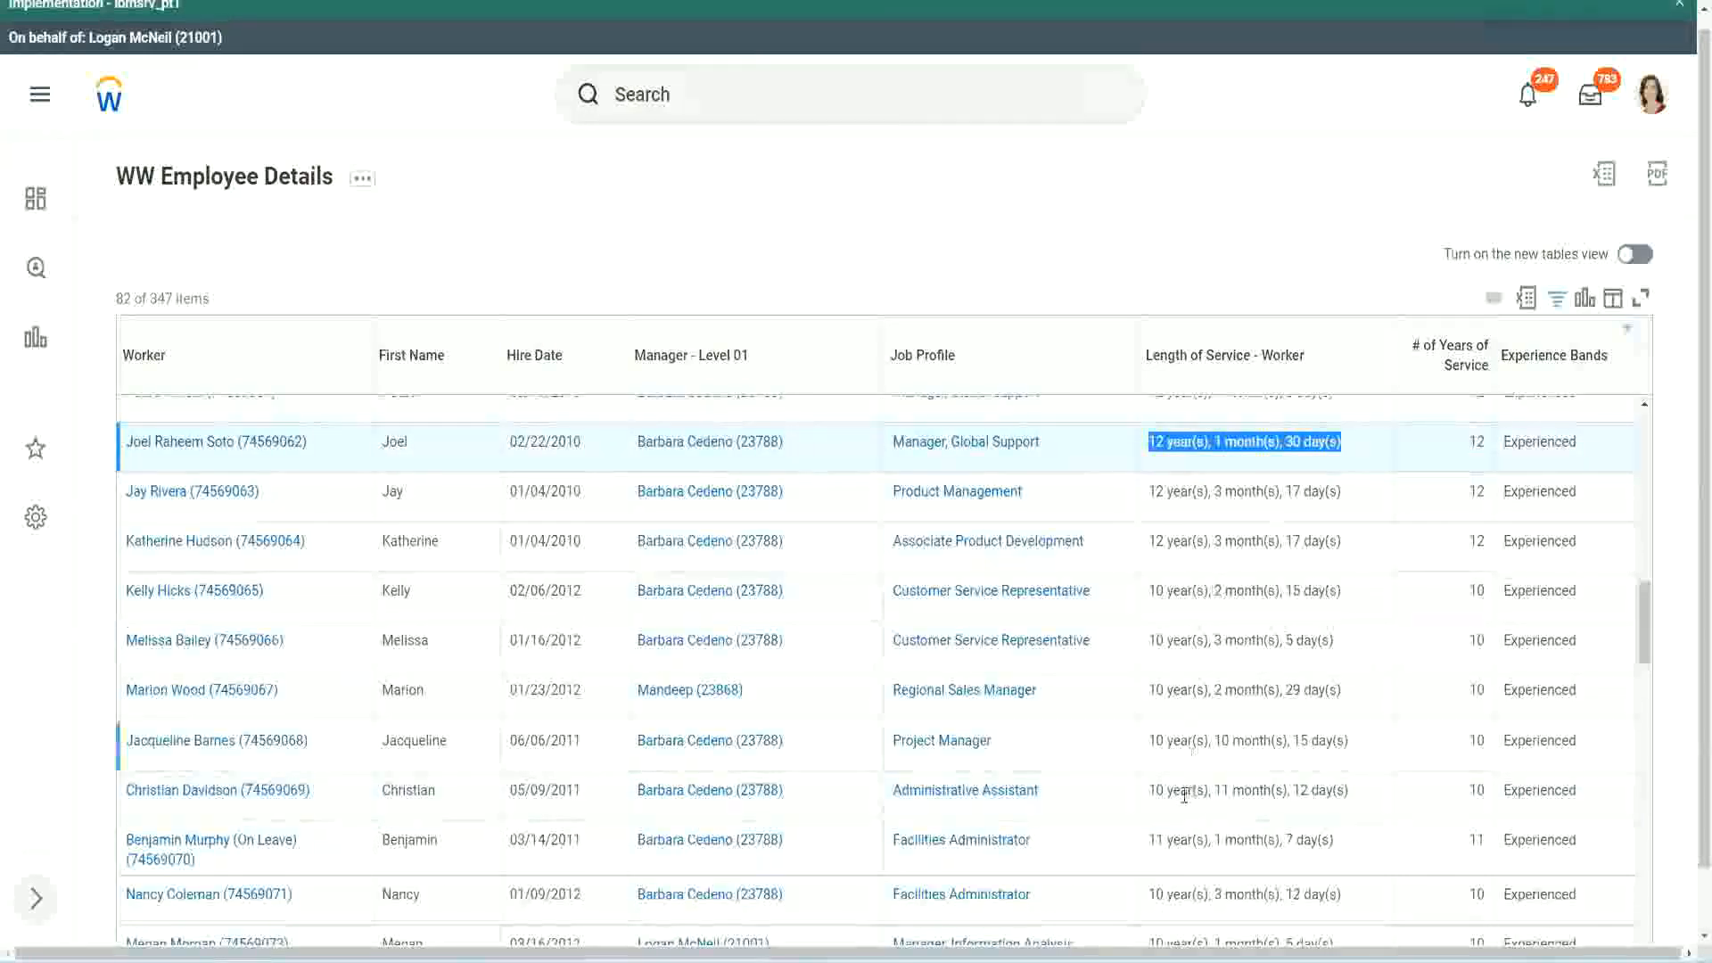
click(1328, 788)
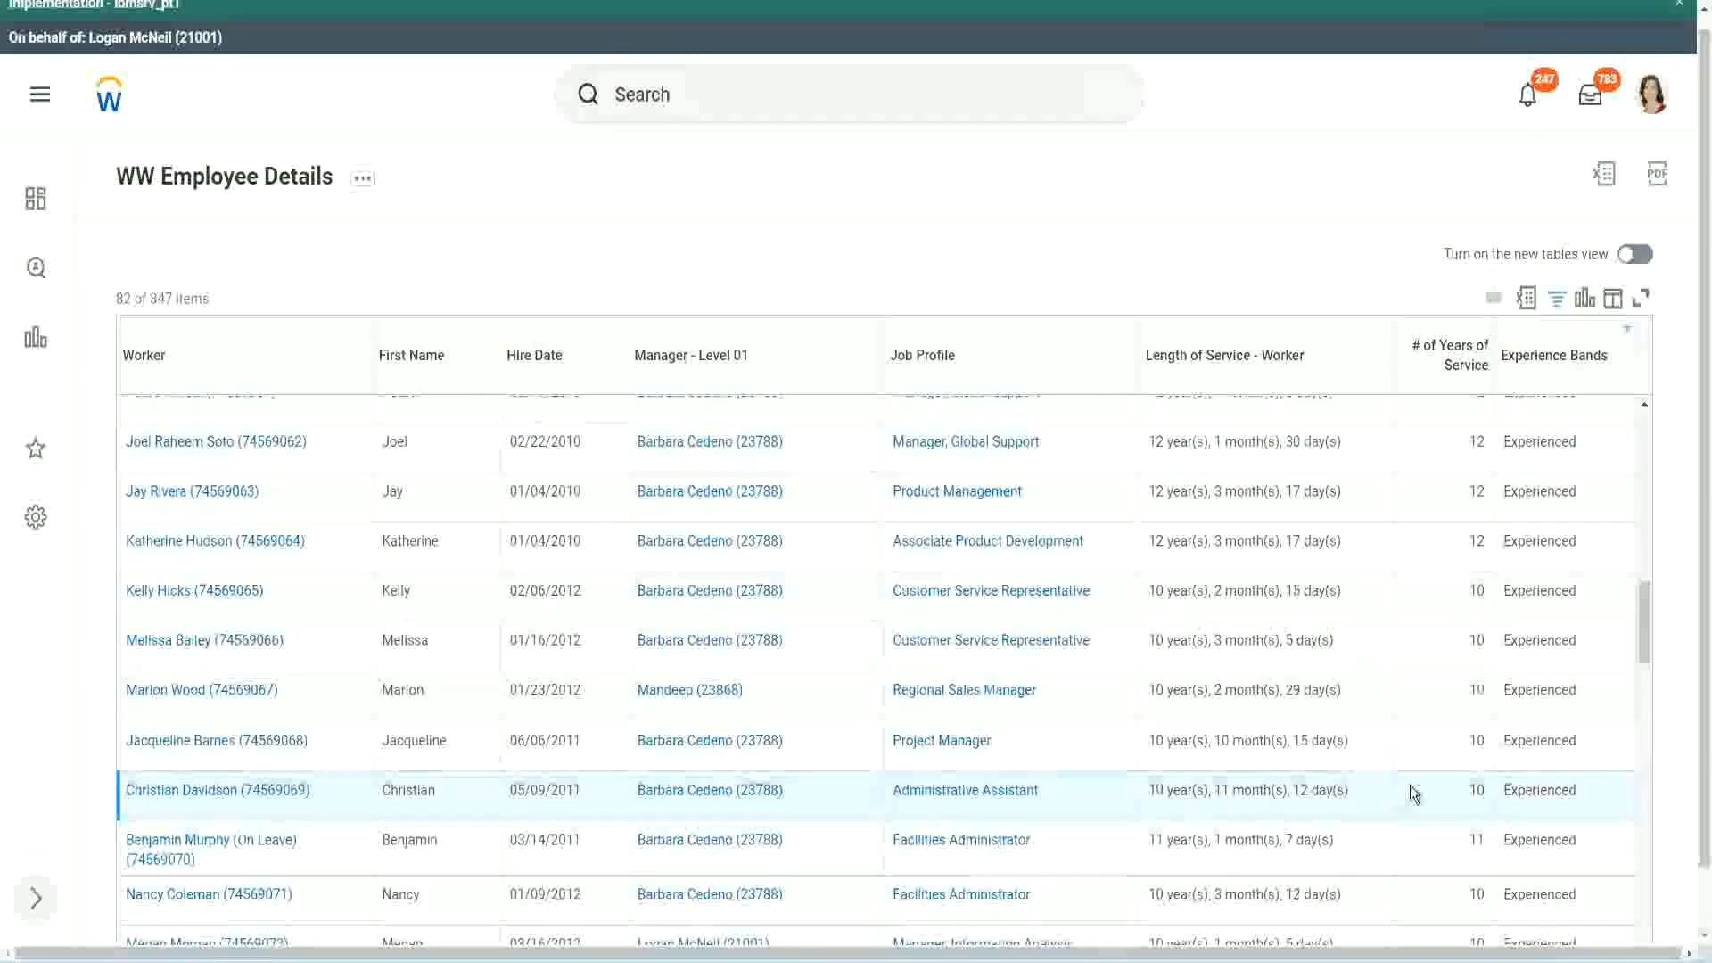
double_click(1473, 789)
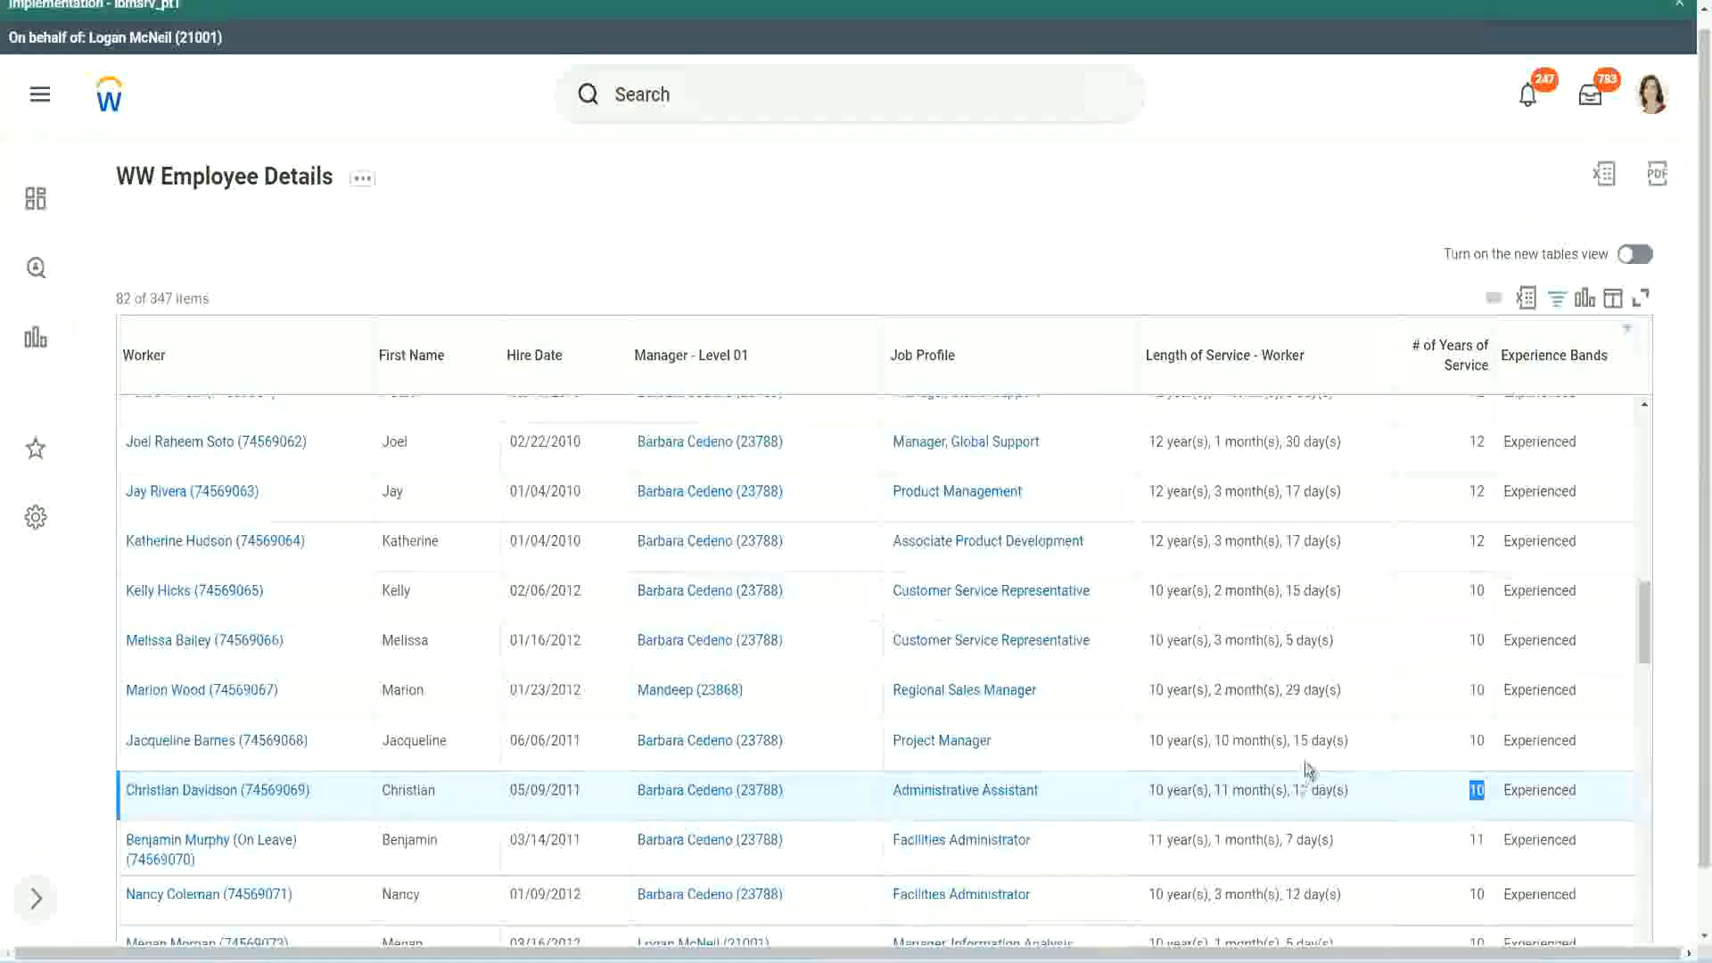
click(1414, 795)
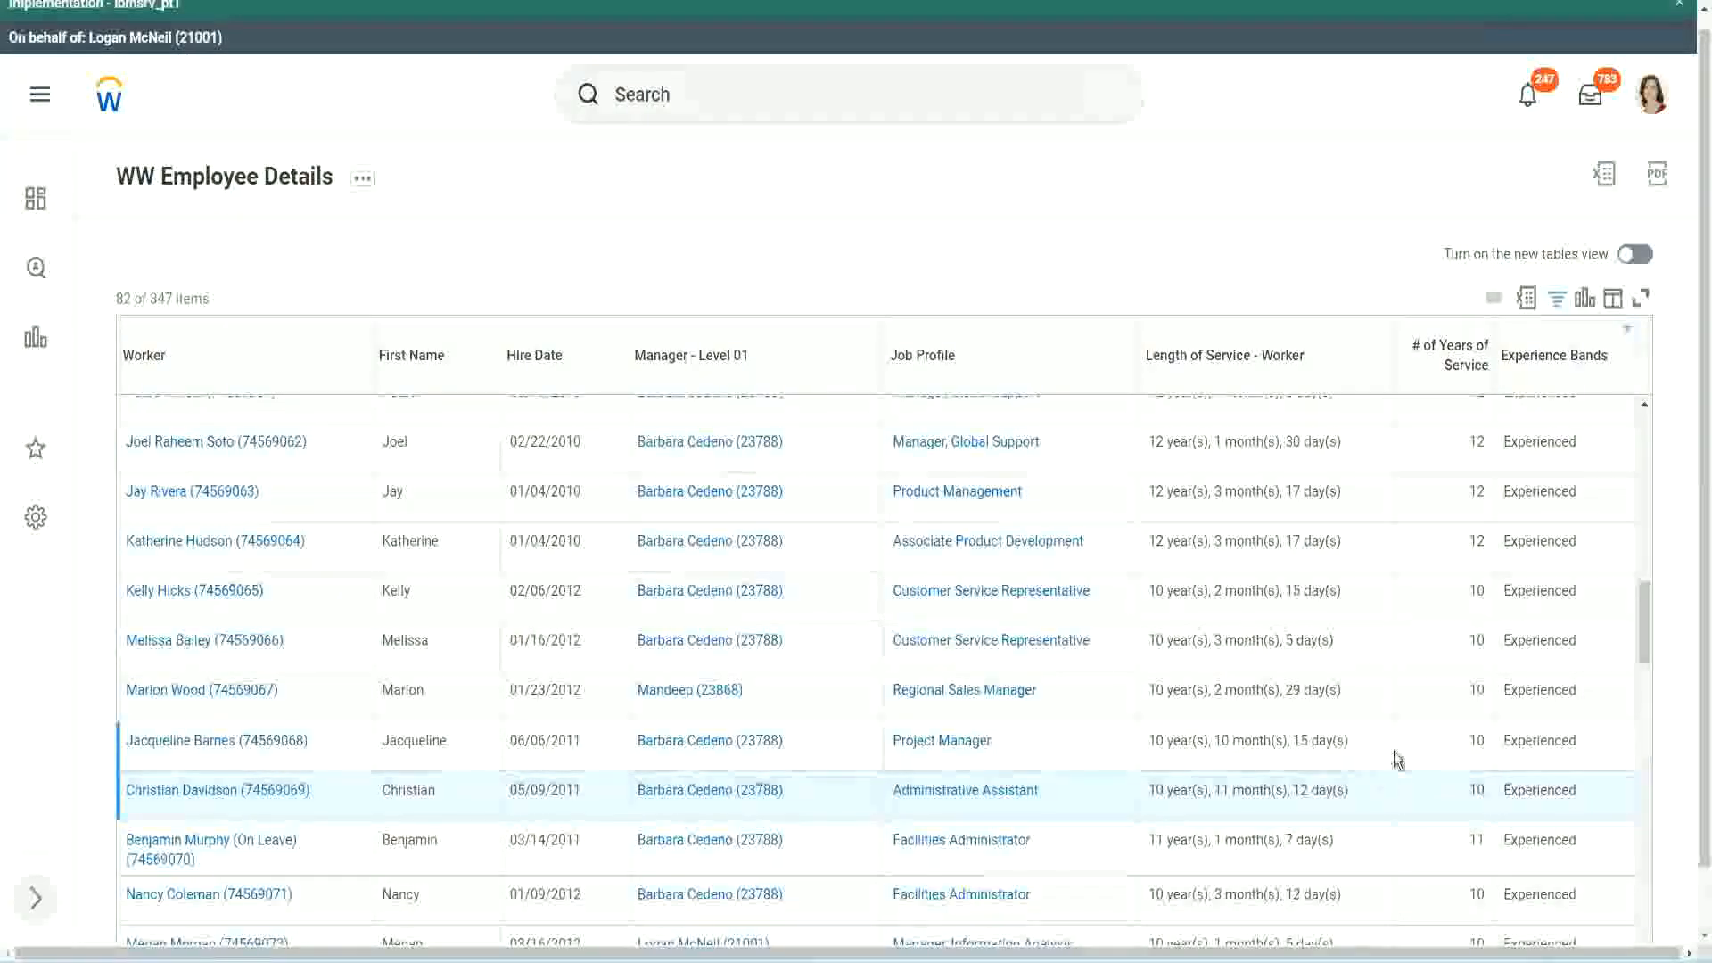
click(1426, 742)
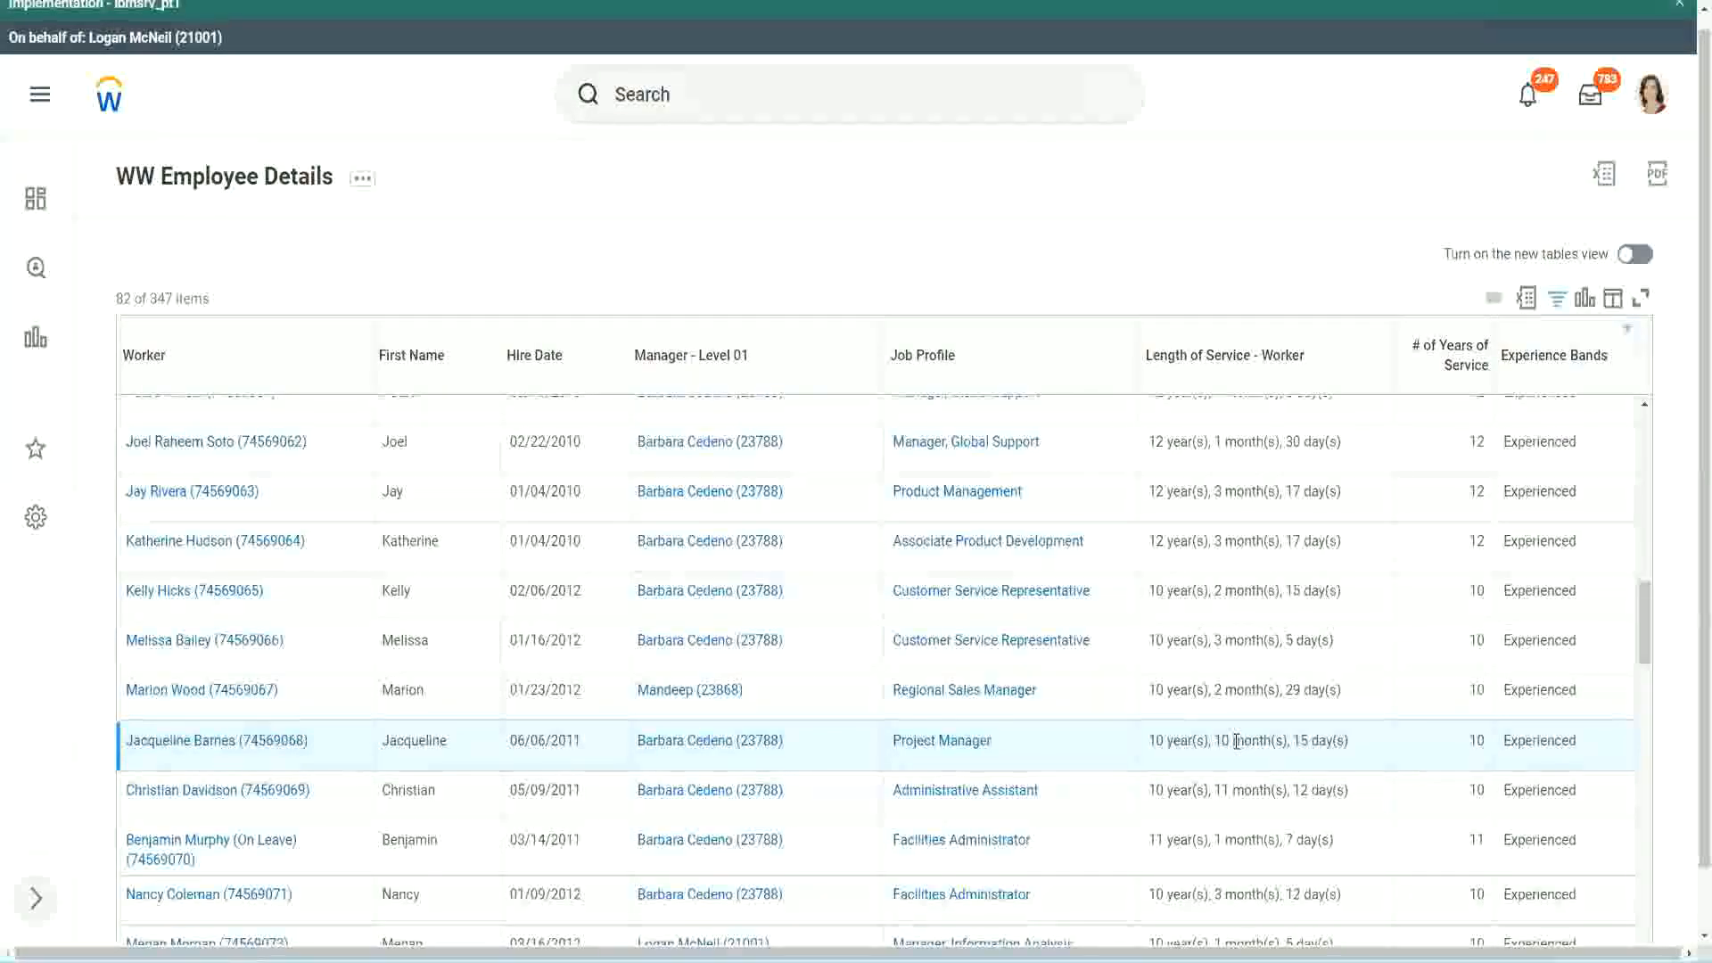
drag(1237, 741, 1215, 742)
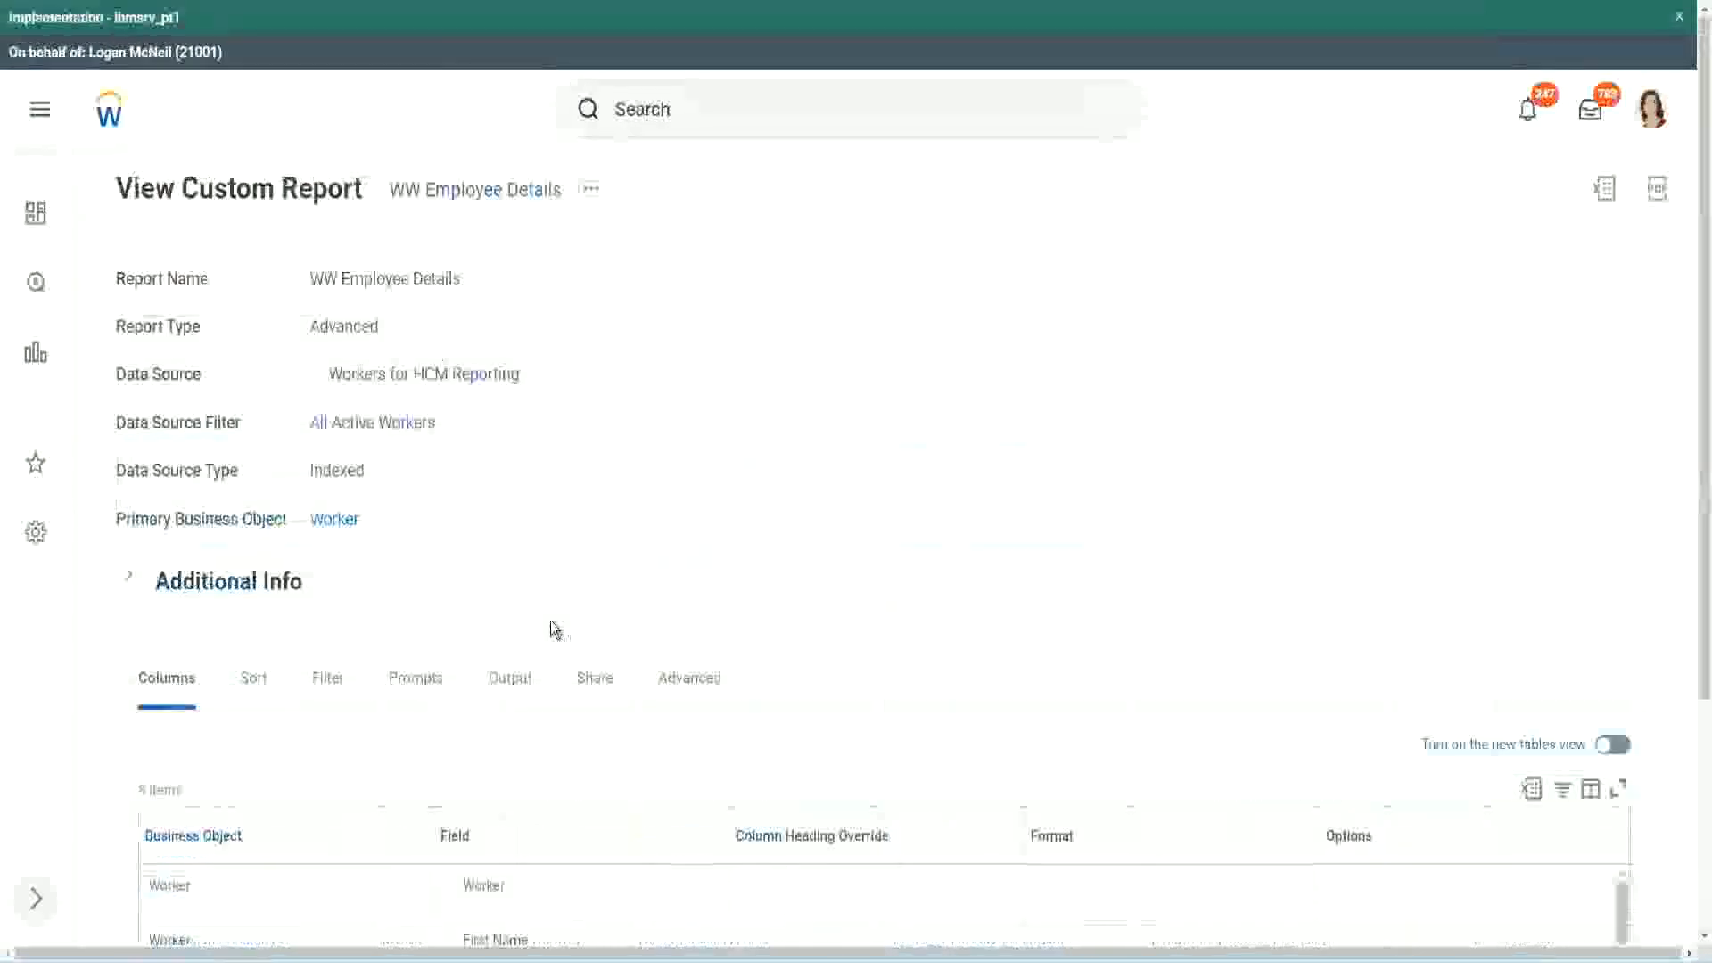
Open the report column field CF-WW-Eval Exp-Derive Experience Bands from Years of Service in a new tab and dismiss the environment banner
scroll(549, 620, down, 5)
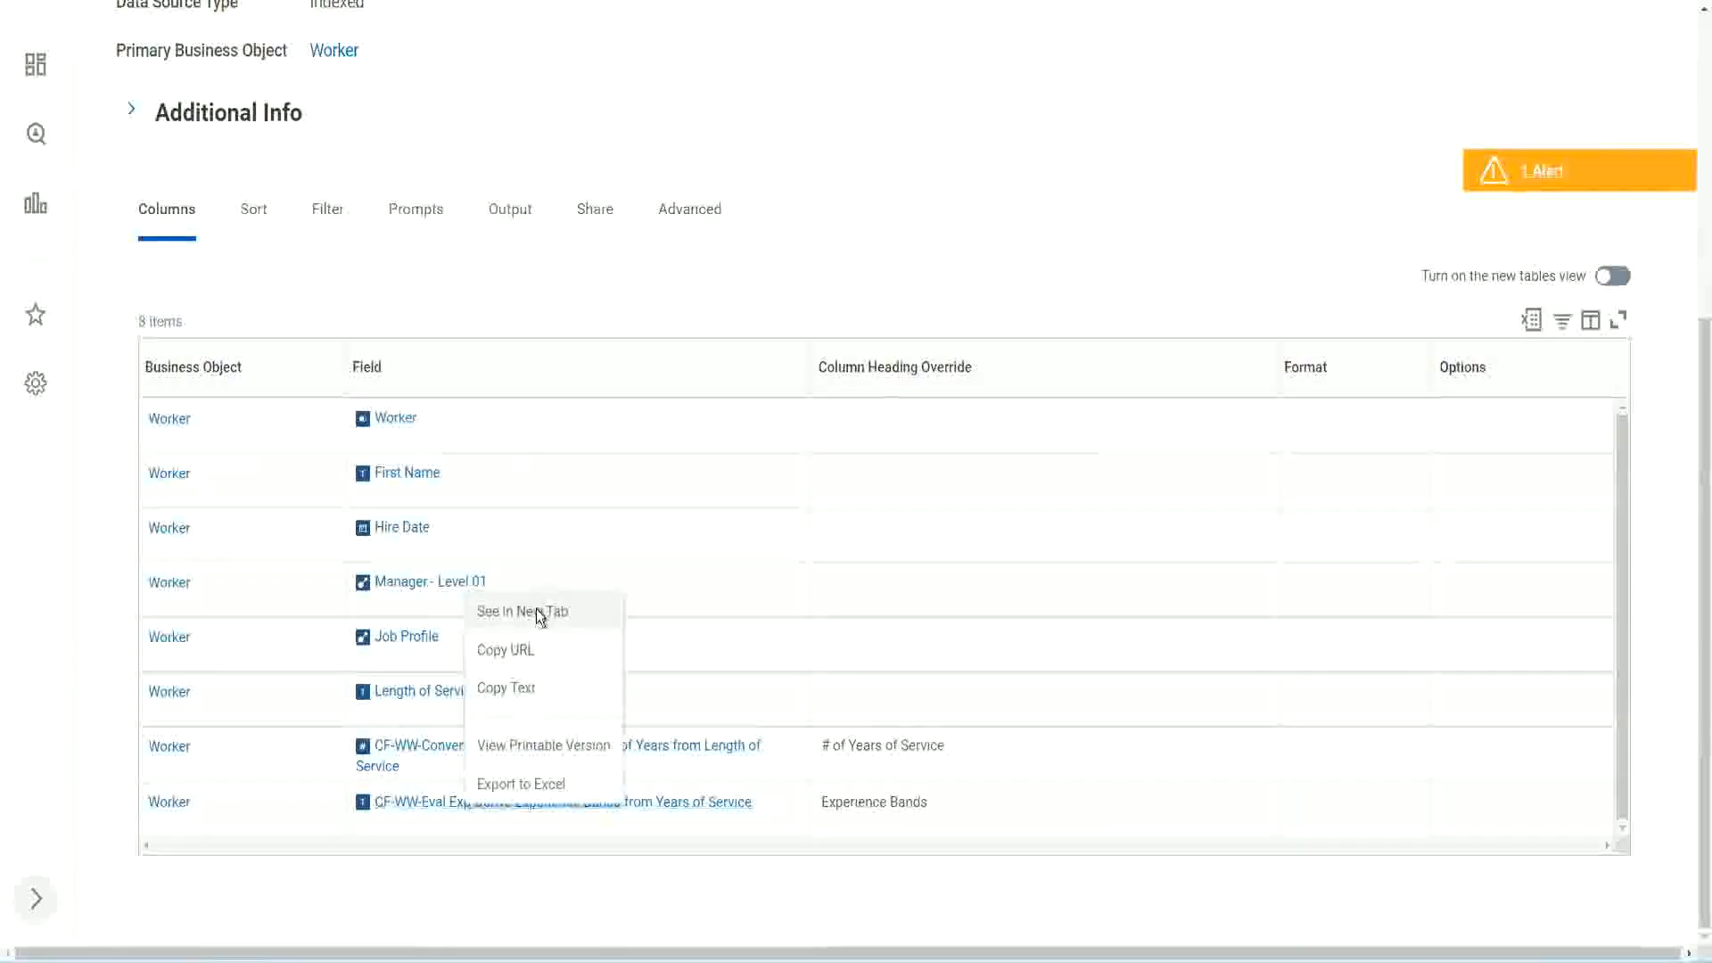
click(536, 608)
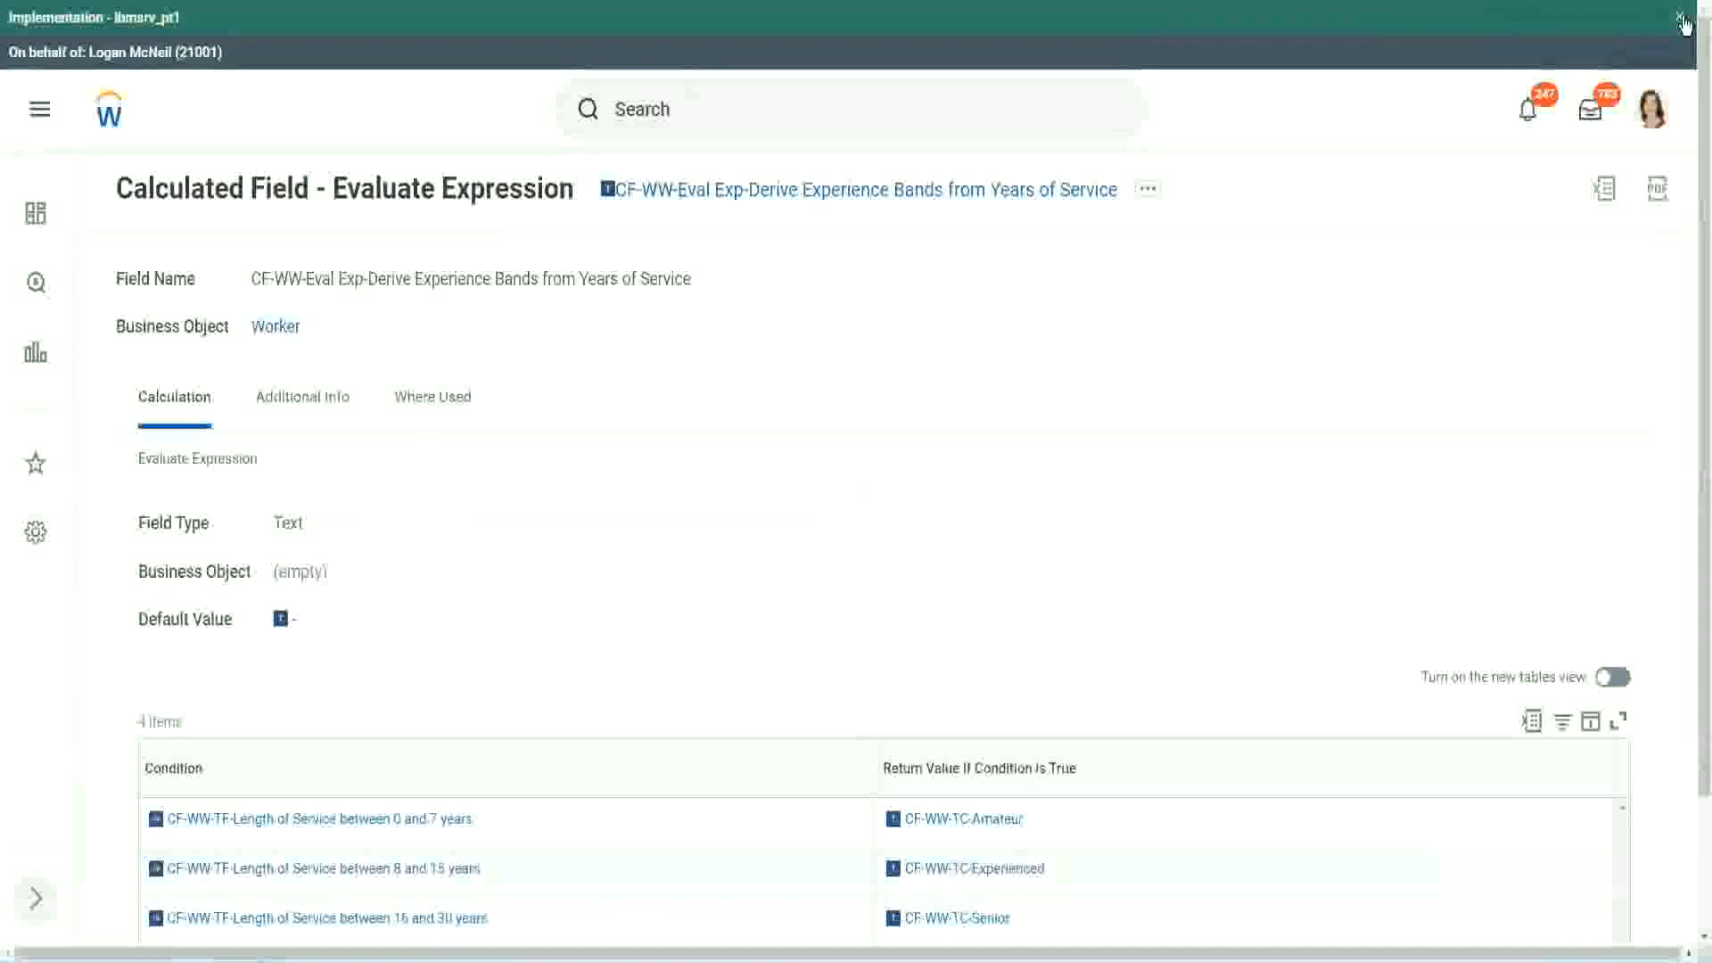
click(1682, 18)
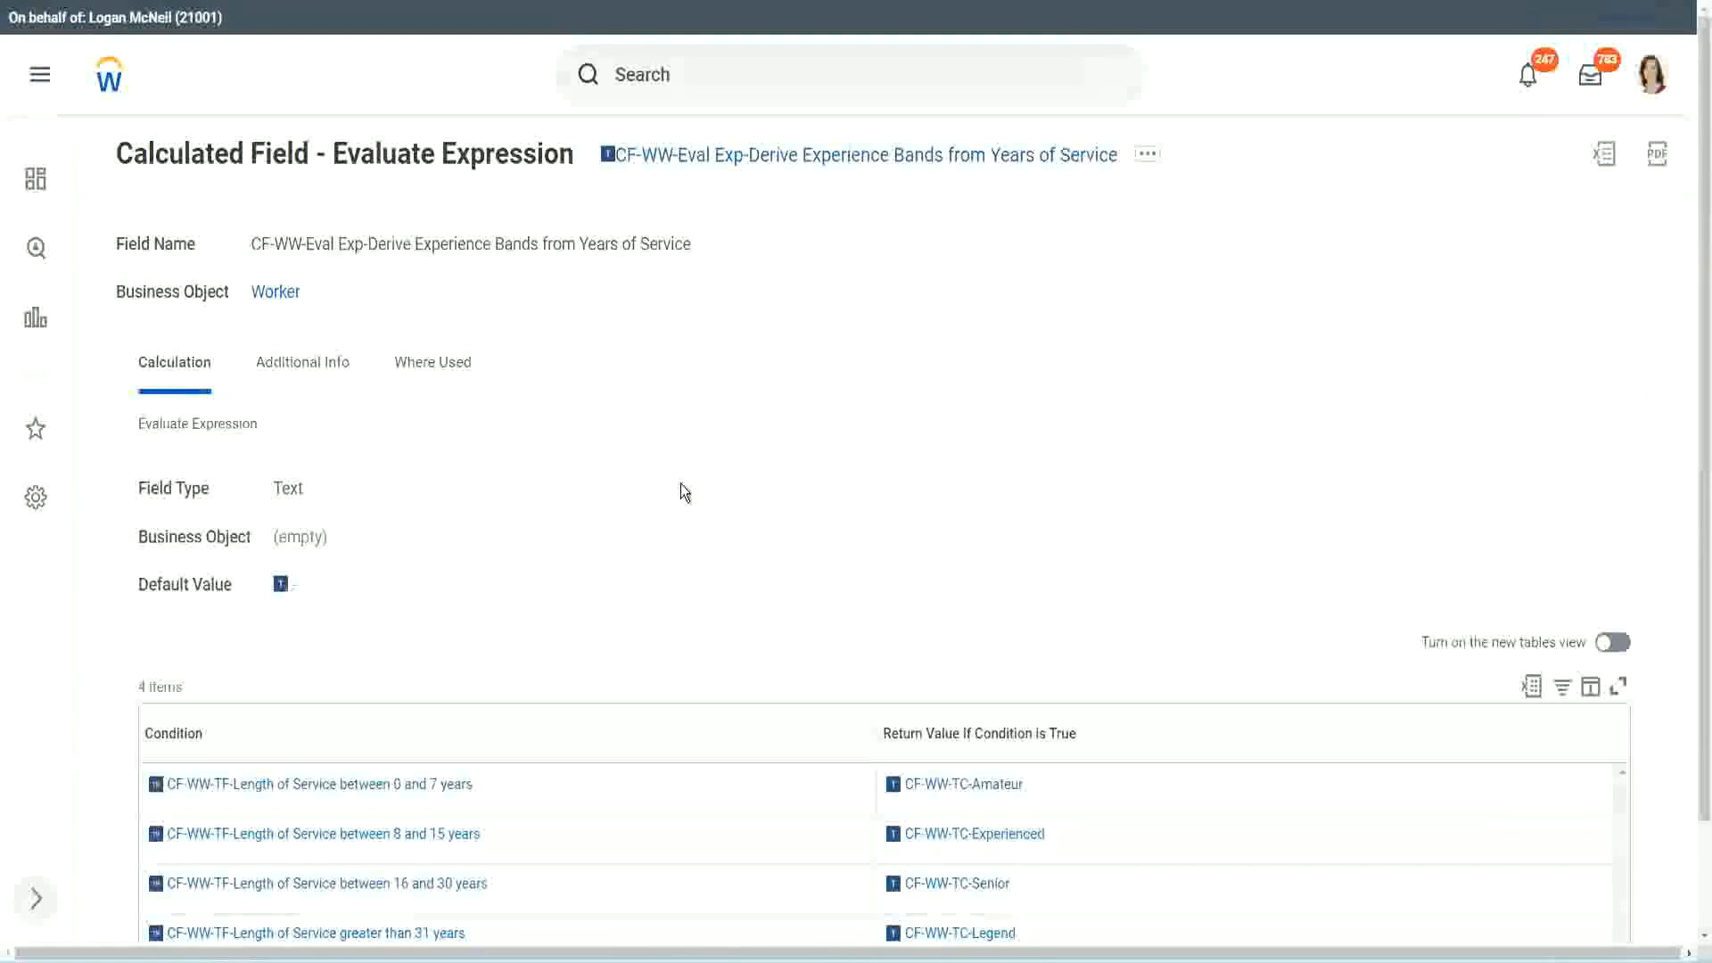
scroll(718, 485, down, 1)
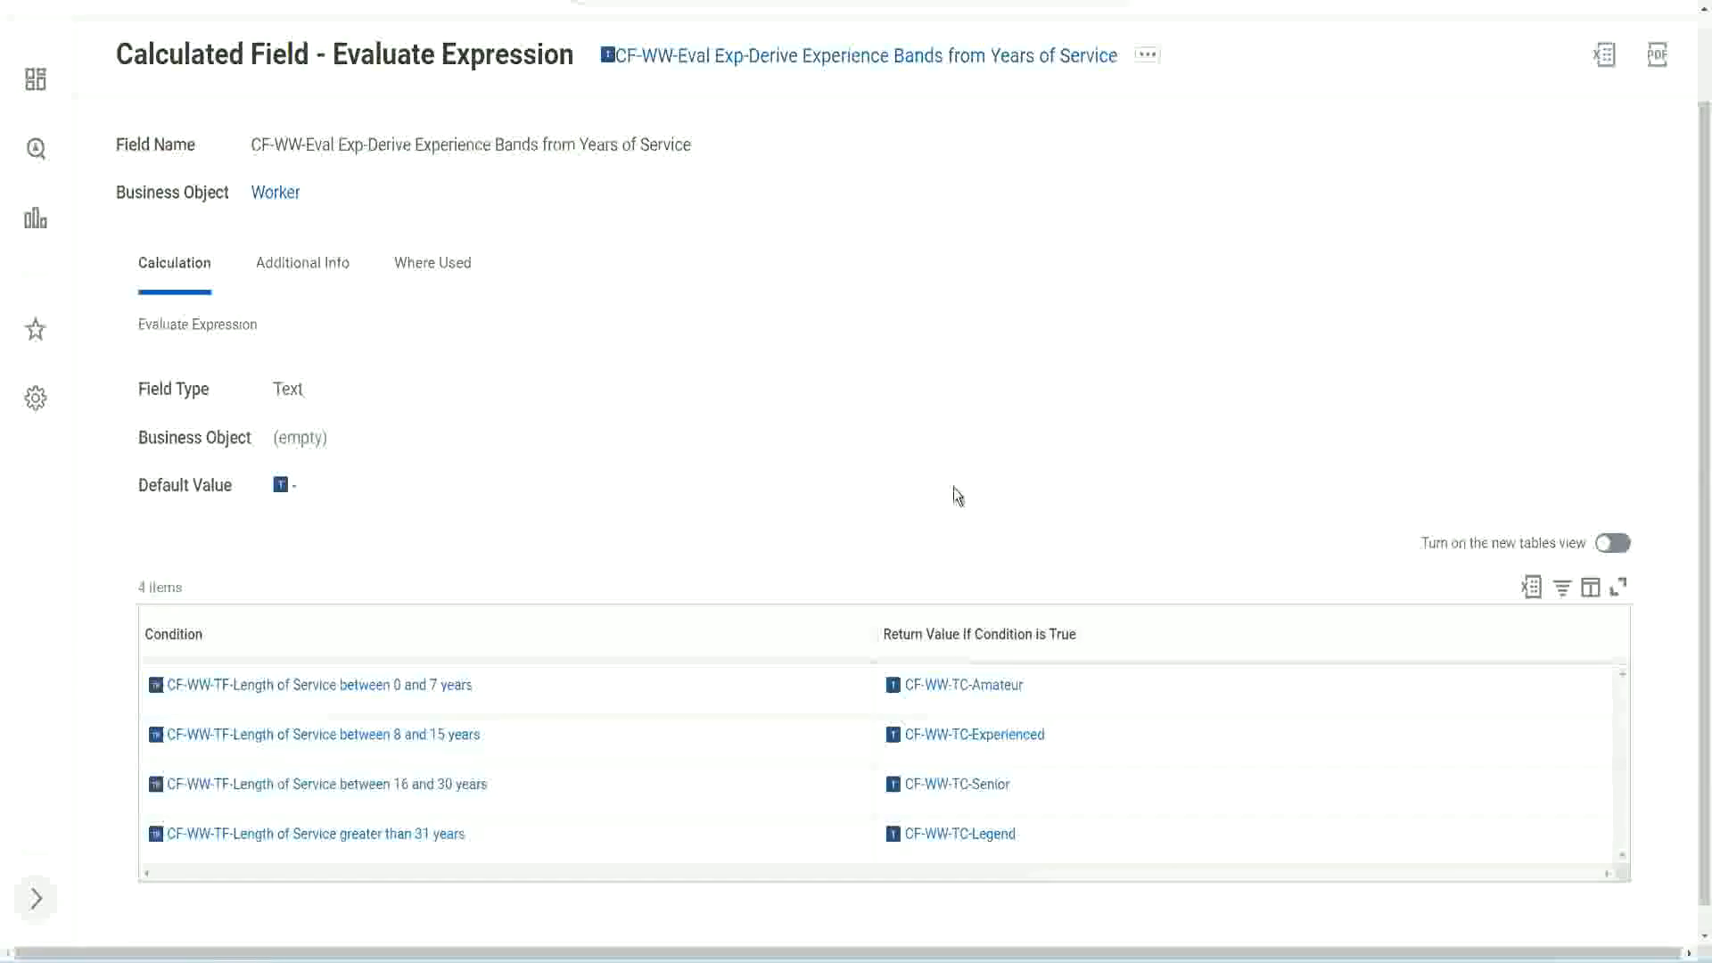
Copy the name of the existing Evaluate Expression calculated field as text
click(775, 629)
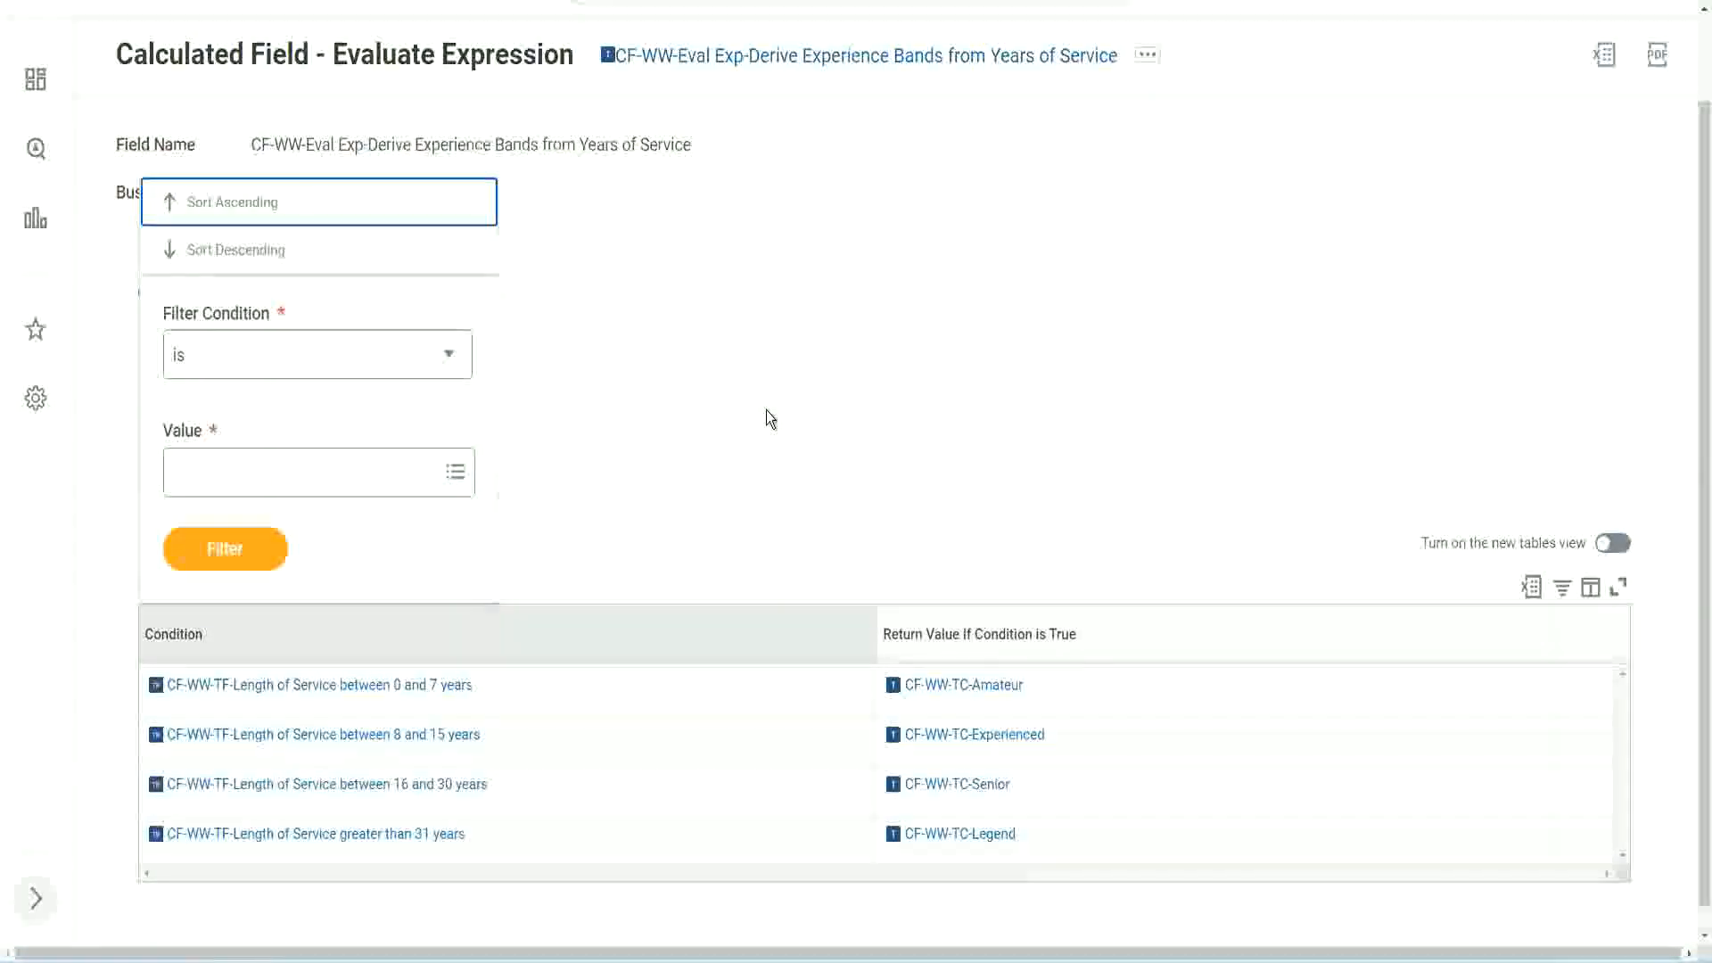
click(768, 418)
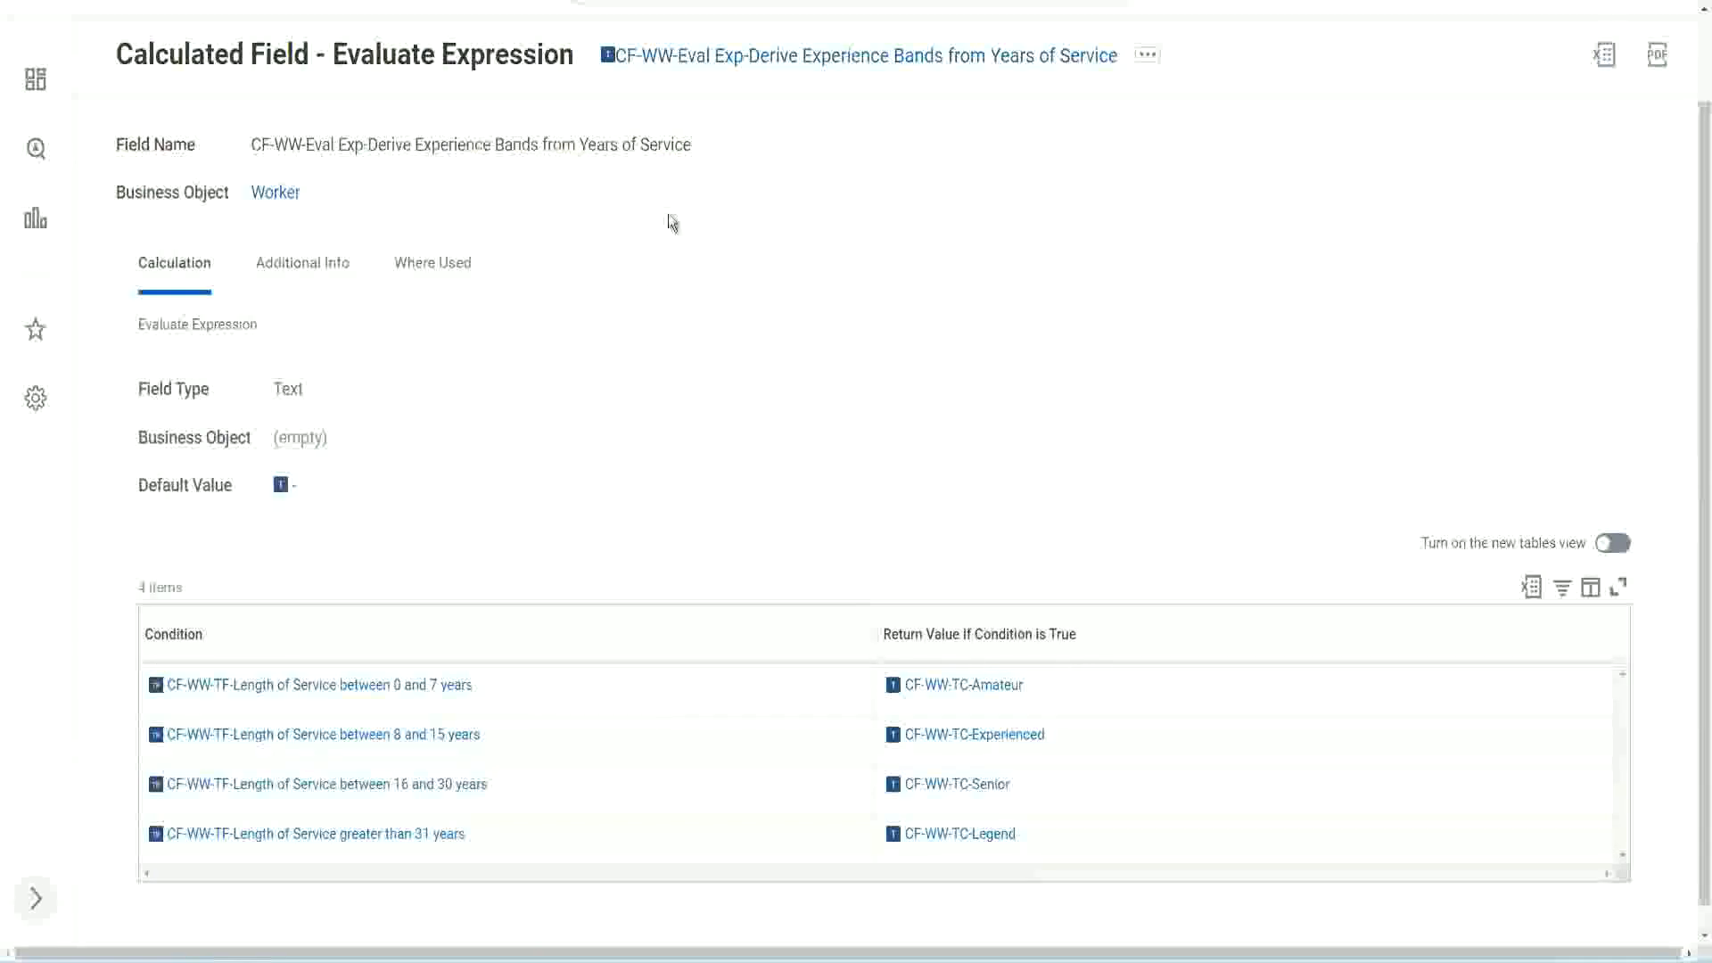
right_click(753, 63)
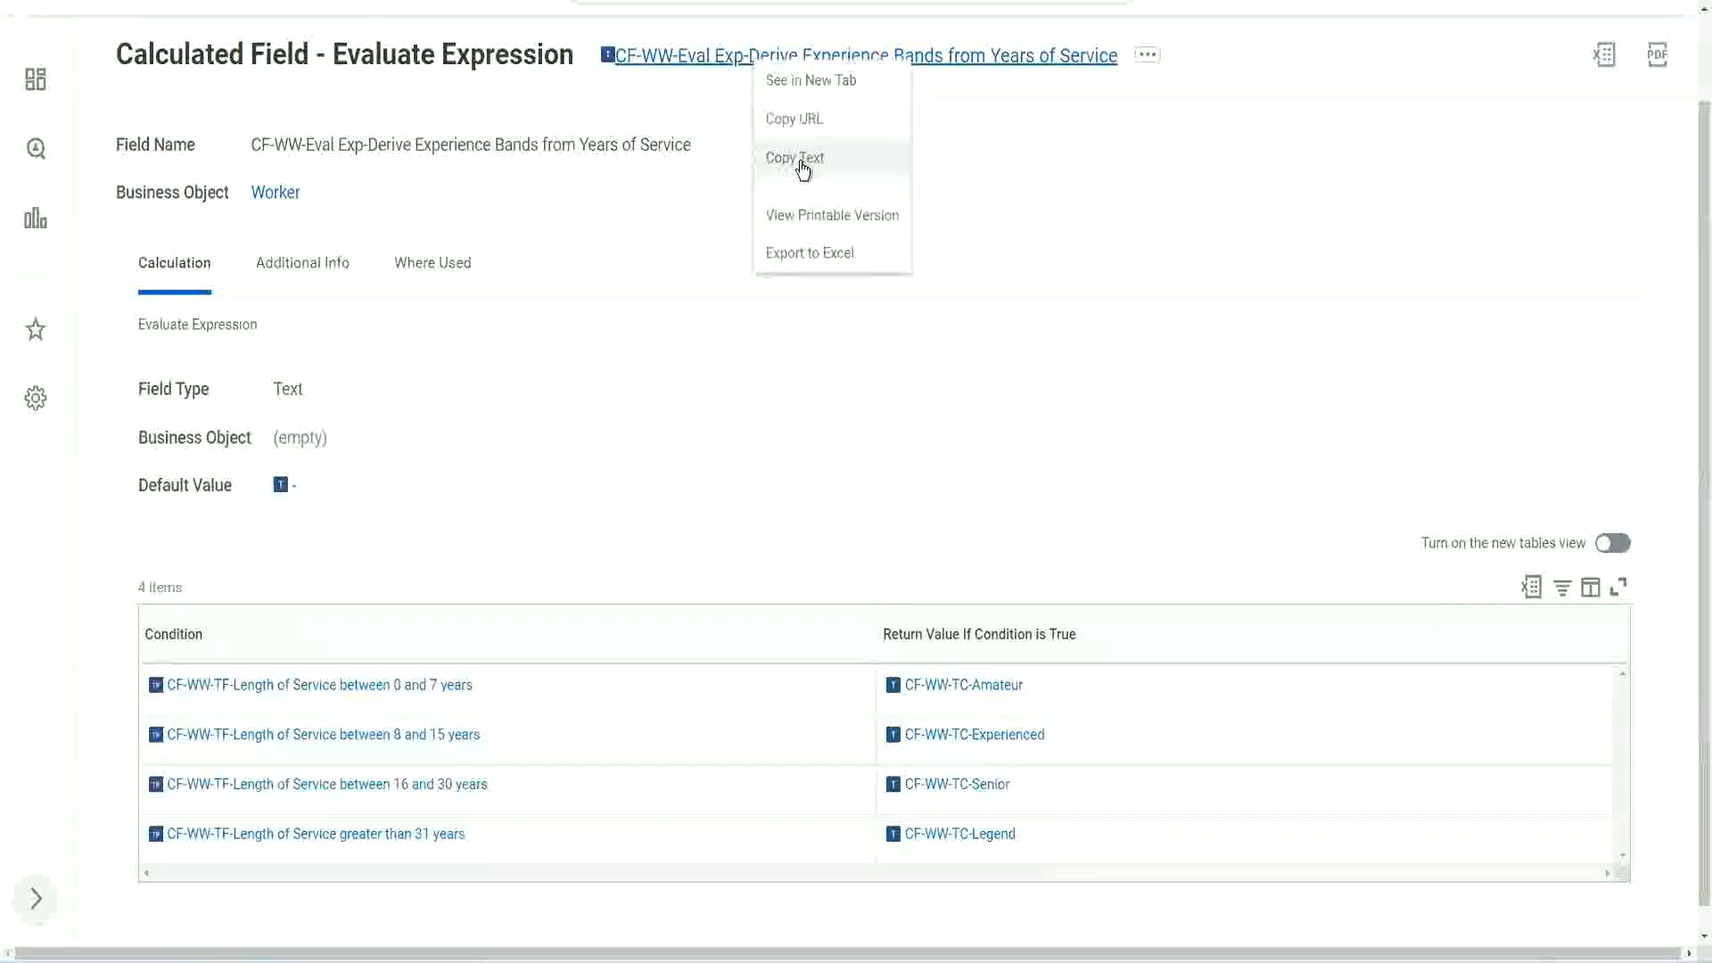
click(801, 160)
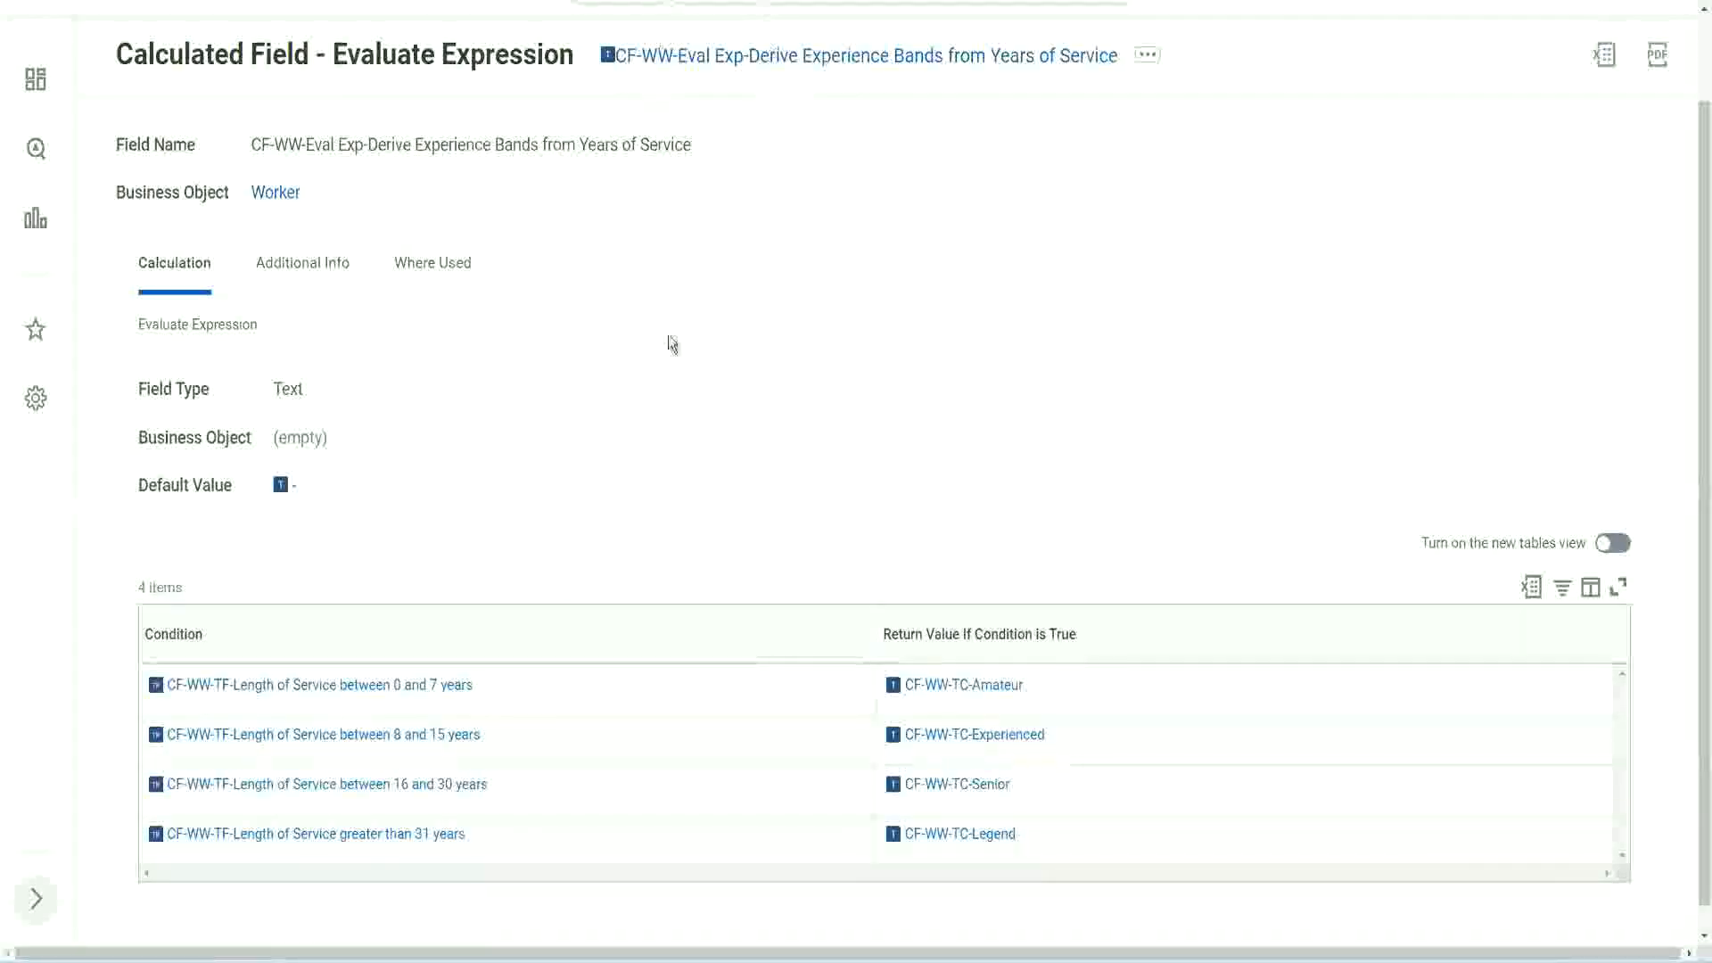
Return to the WW Employee Details report definition and search for "create cal field" to launch the Create Calculated Field task
scroll(665, 354, up, 1)
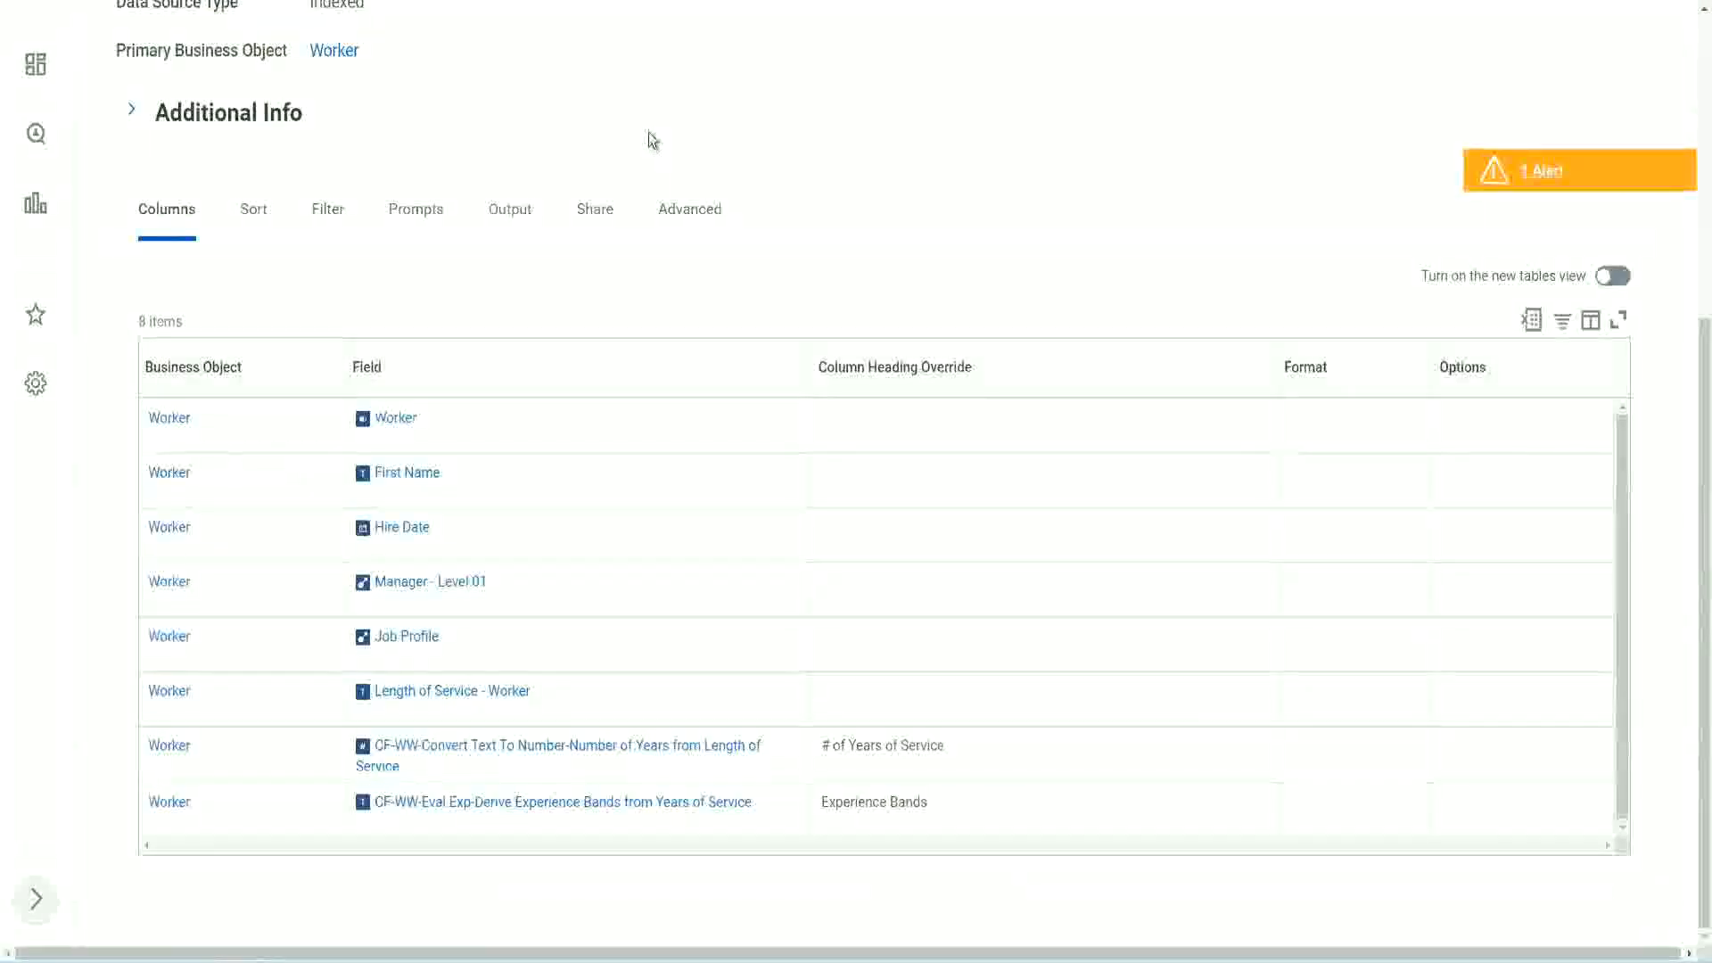
scroll(695, 111, up, 5)
click(694, 108)
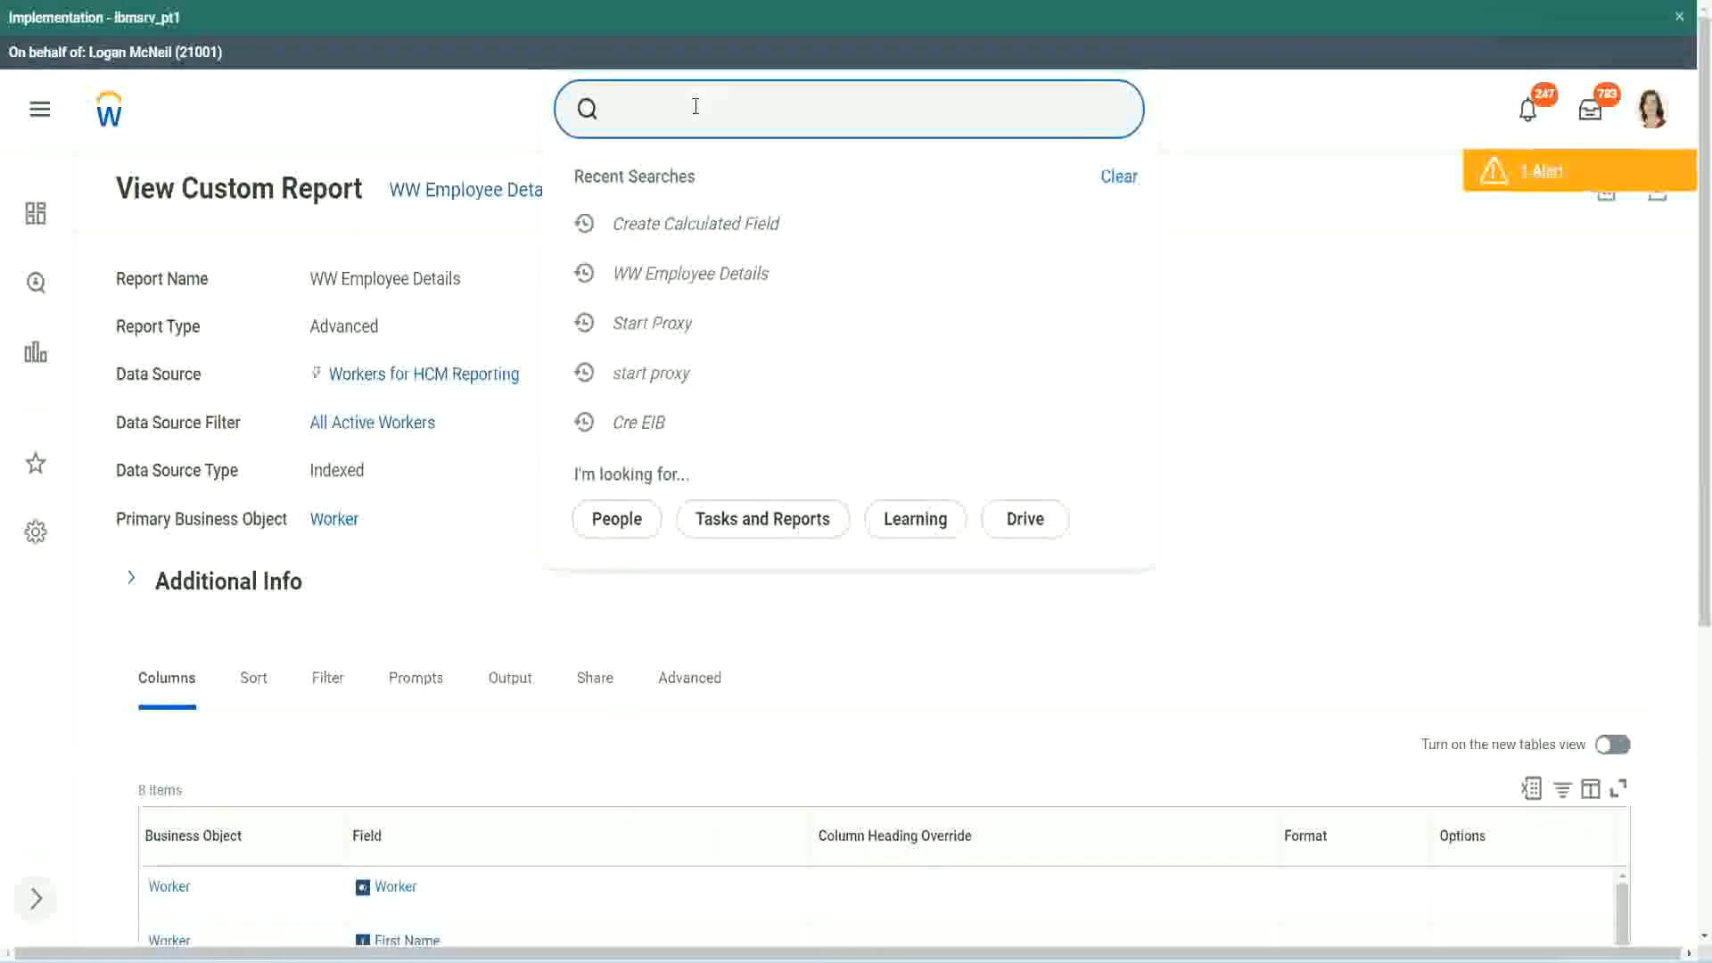
text(create cal field)
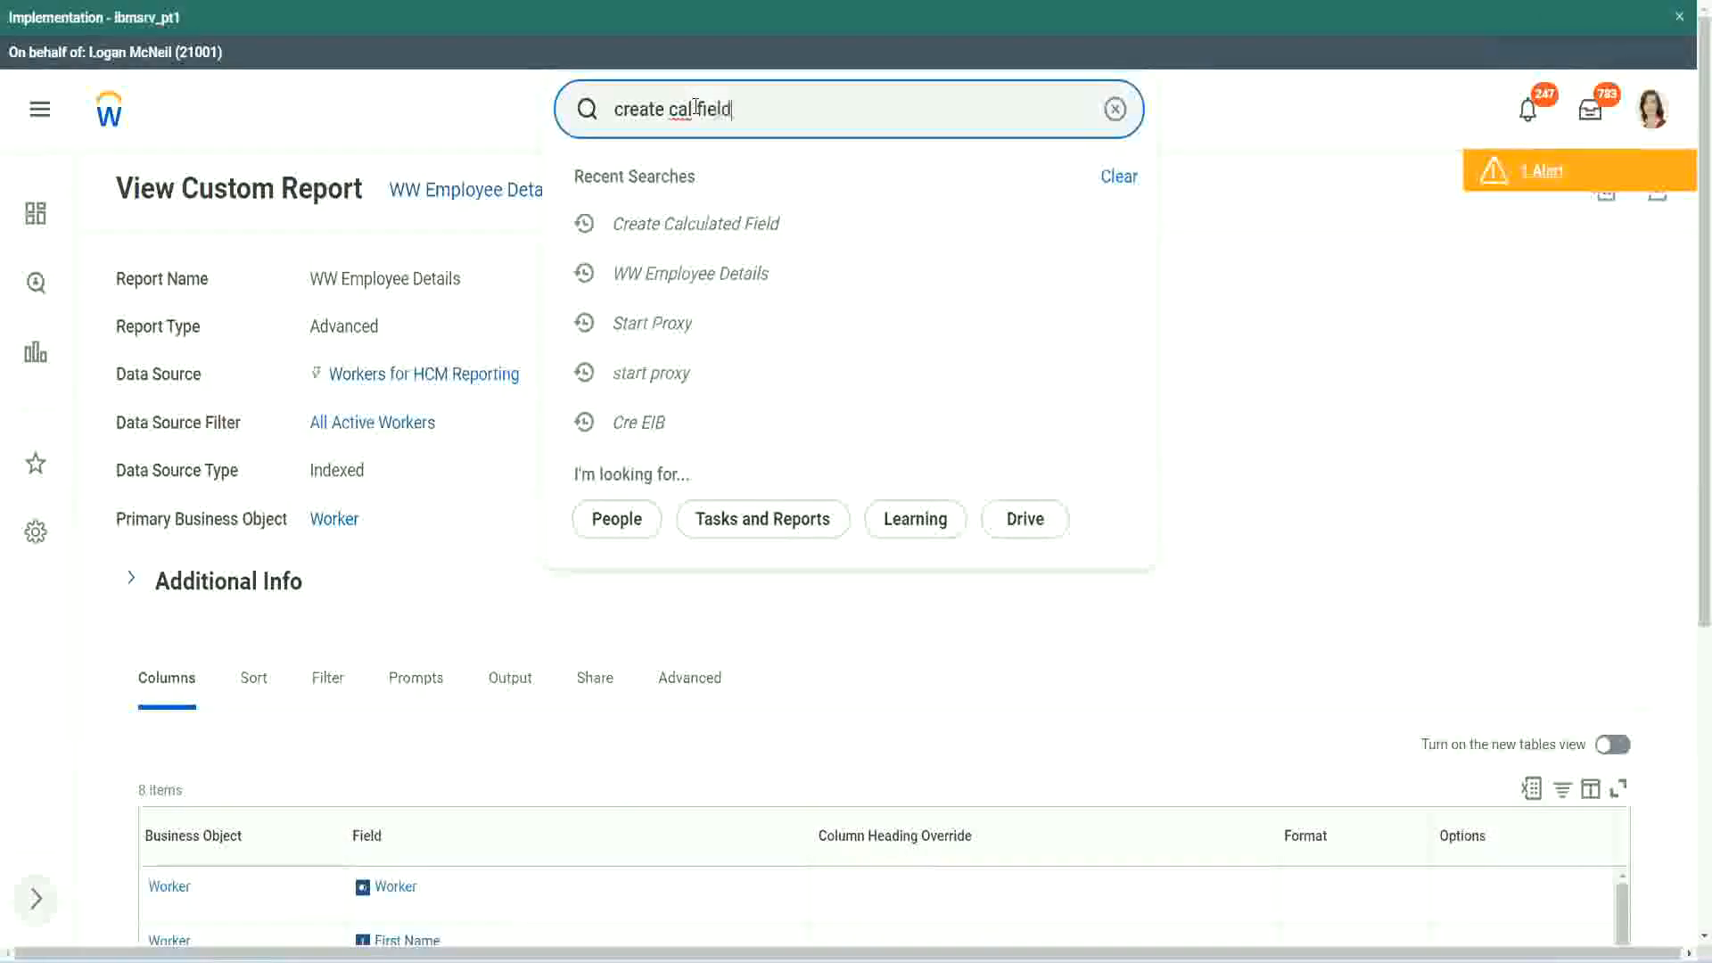
click(715, 184)
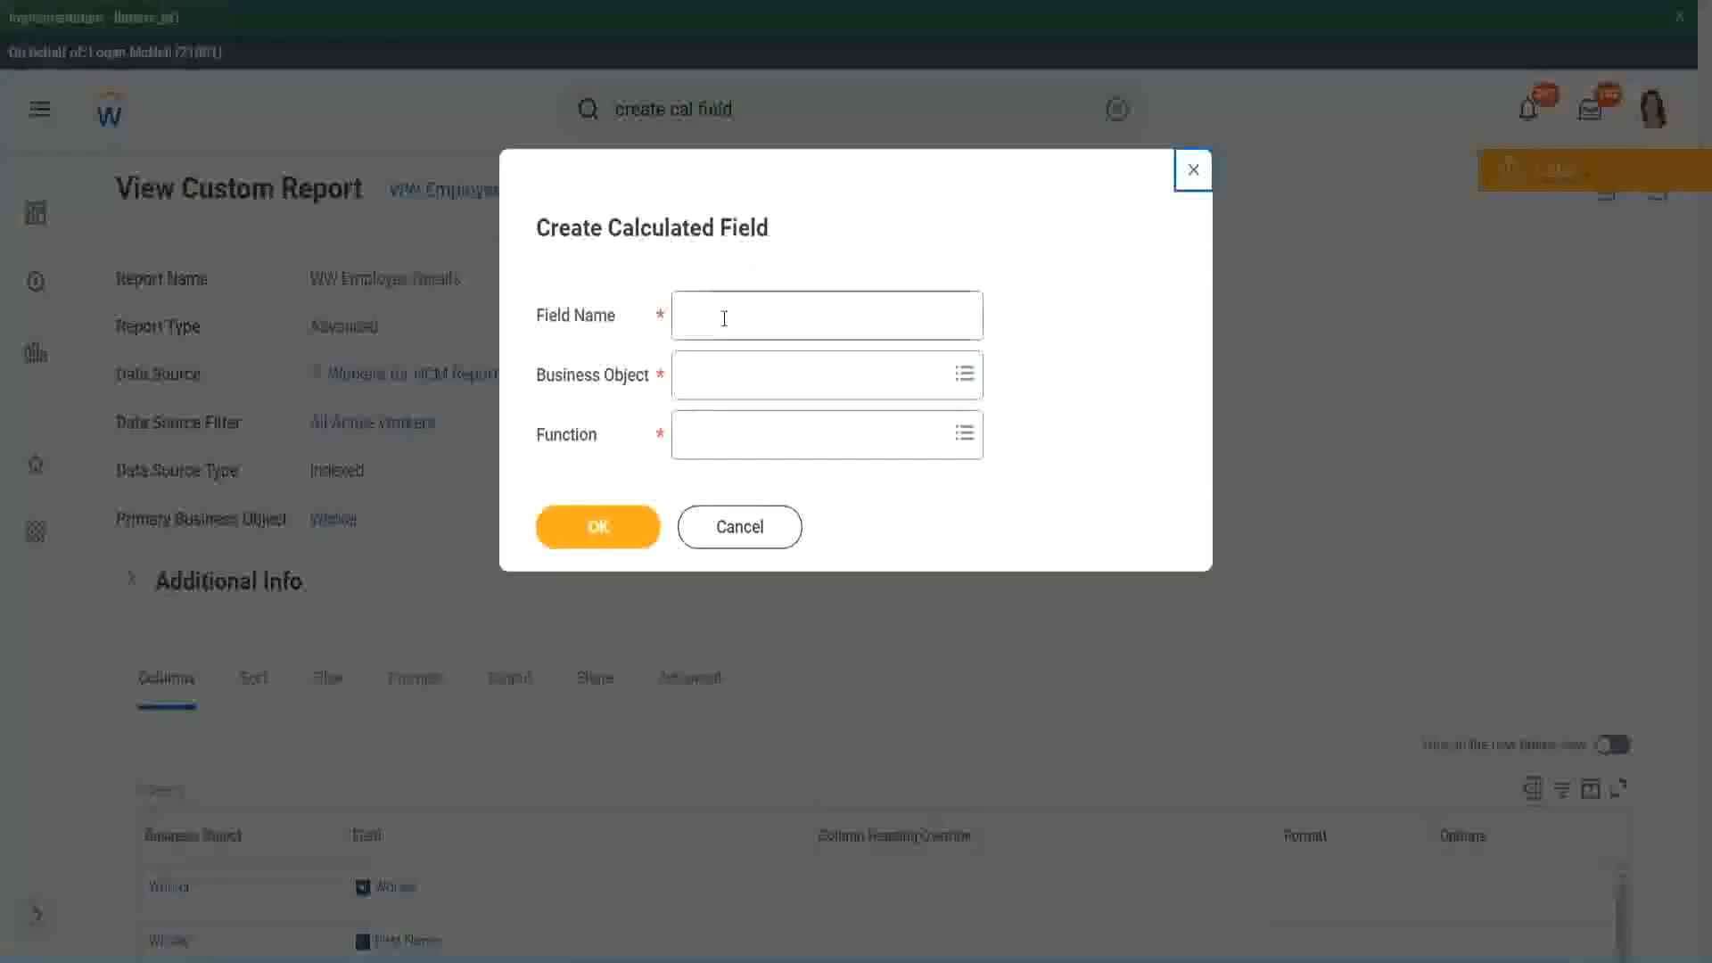
Paste the copied name, CF-WW-Eval Exp-Derive Experience Bands from Years of Service, as the new calculated field's name
click(724, 319)
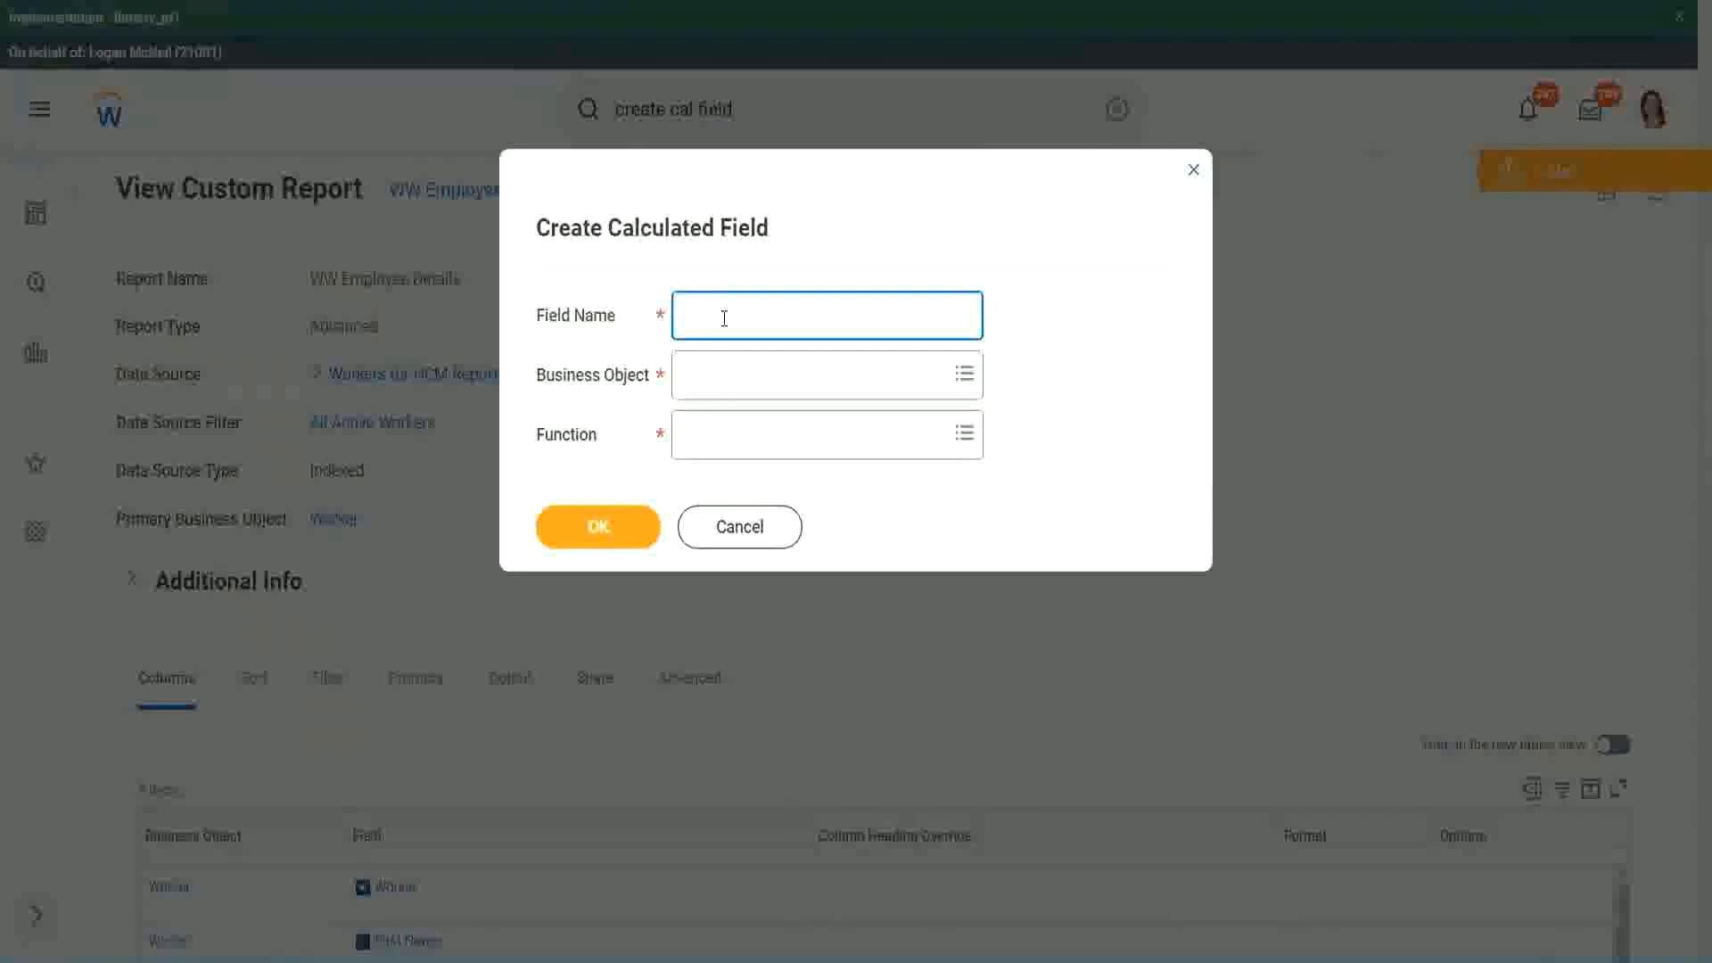
key(ctrl+v)
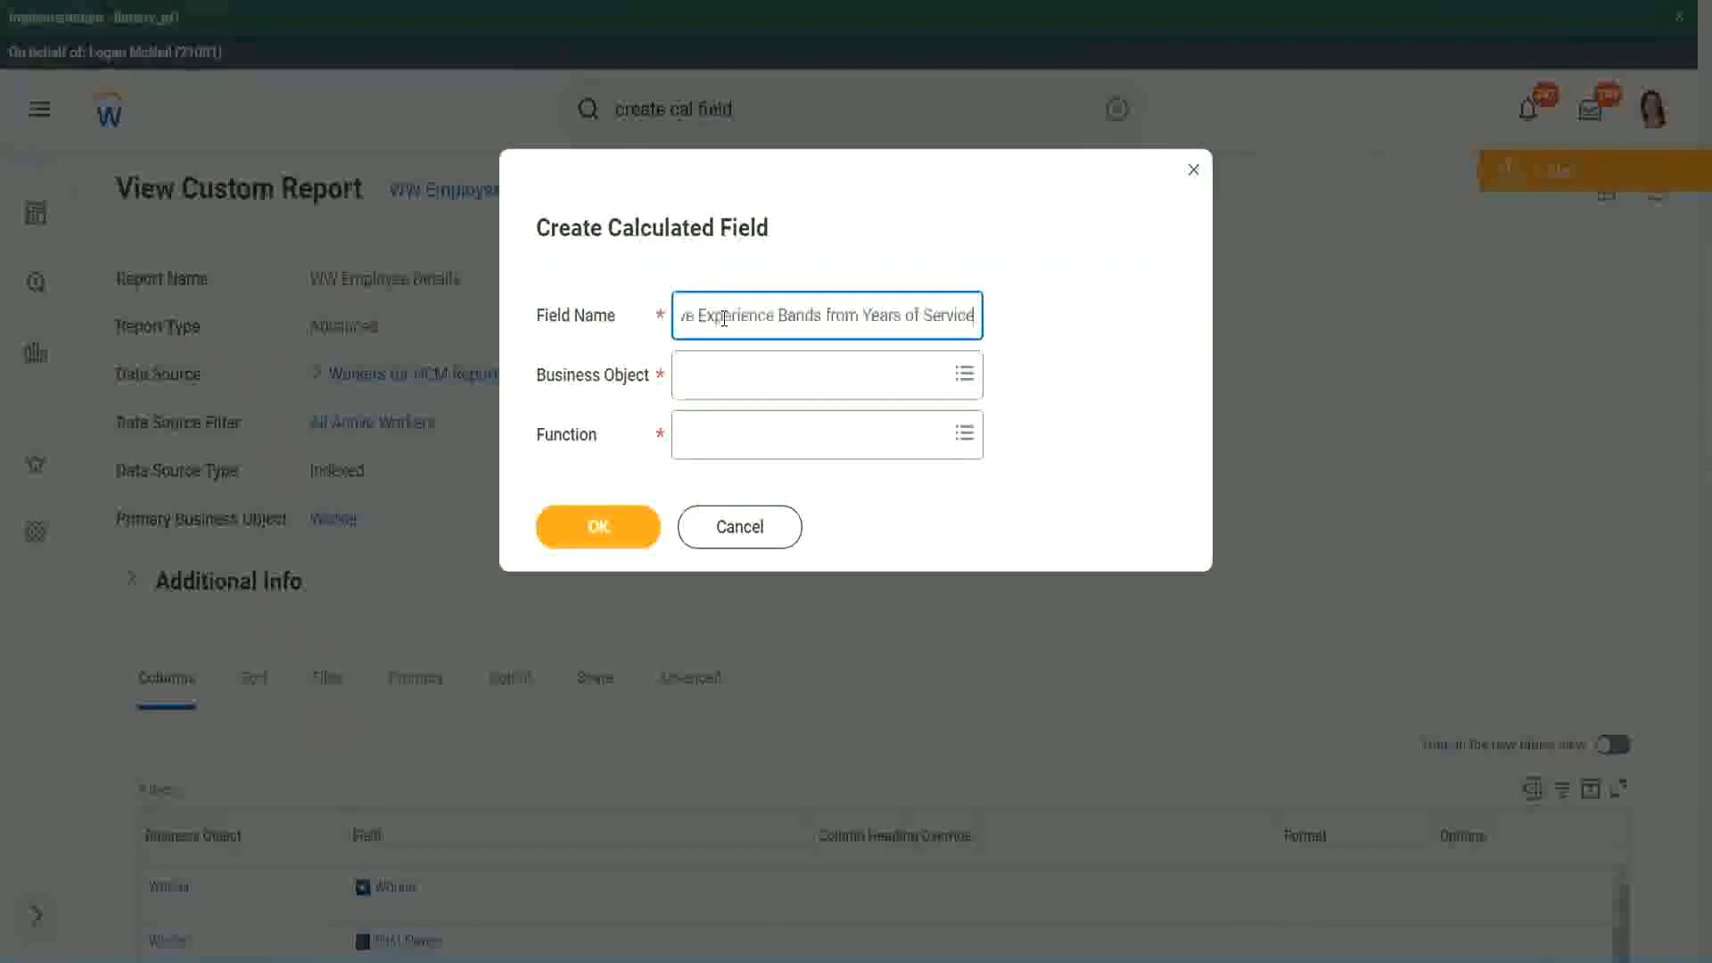
drag(771, 318, 623, 287)
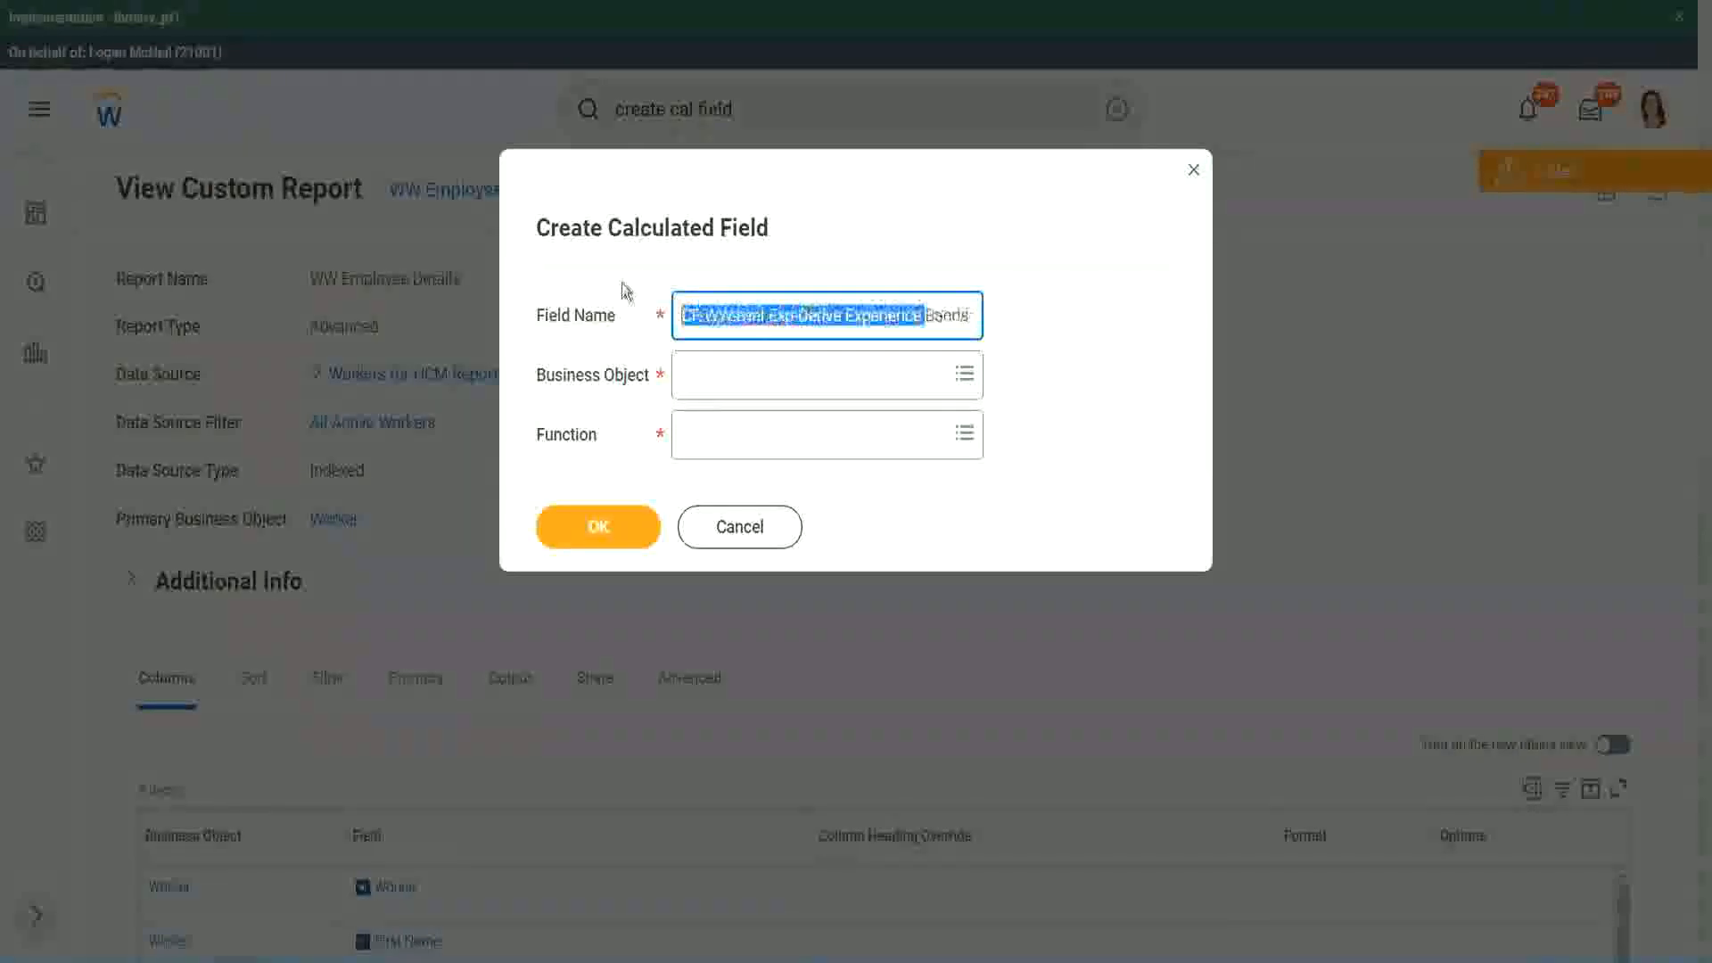
Insert "Bands" after "Eval Exp" in the new calculated field's name
click(789, 316)
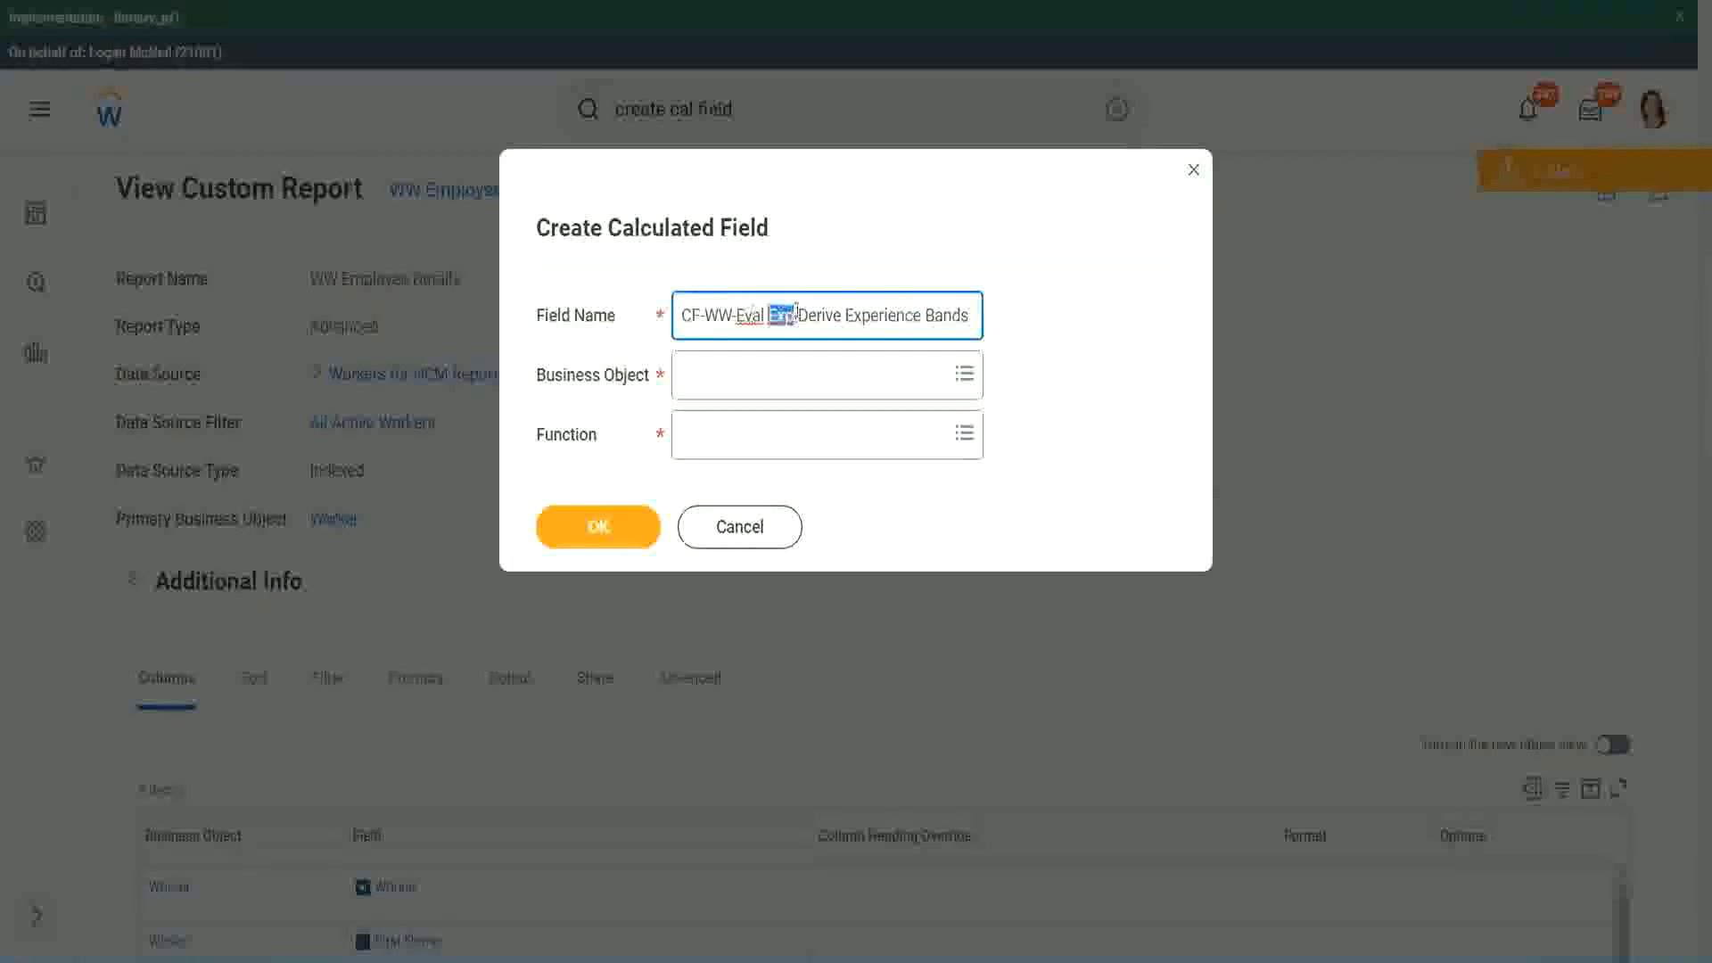
text(bands)
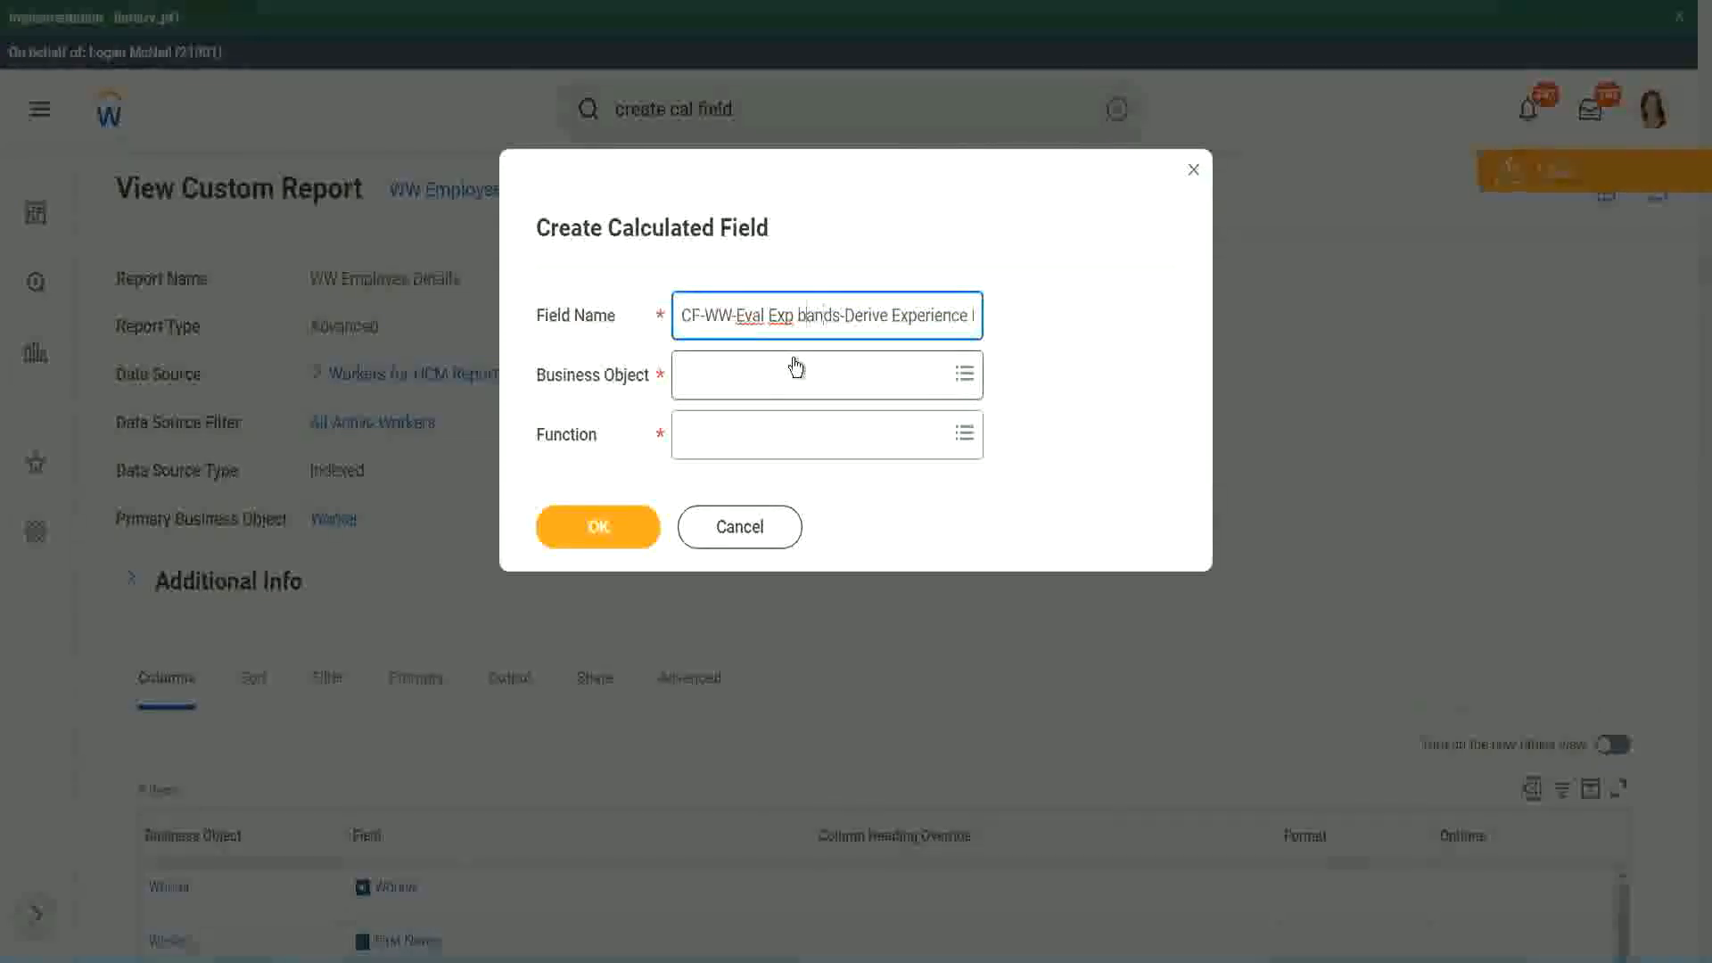
key(Left)
key(Left)
key(Left)
key(Left)
key(BackSpace)
text(B)
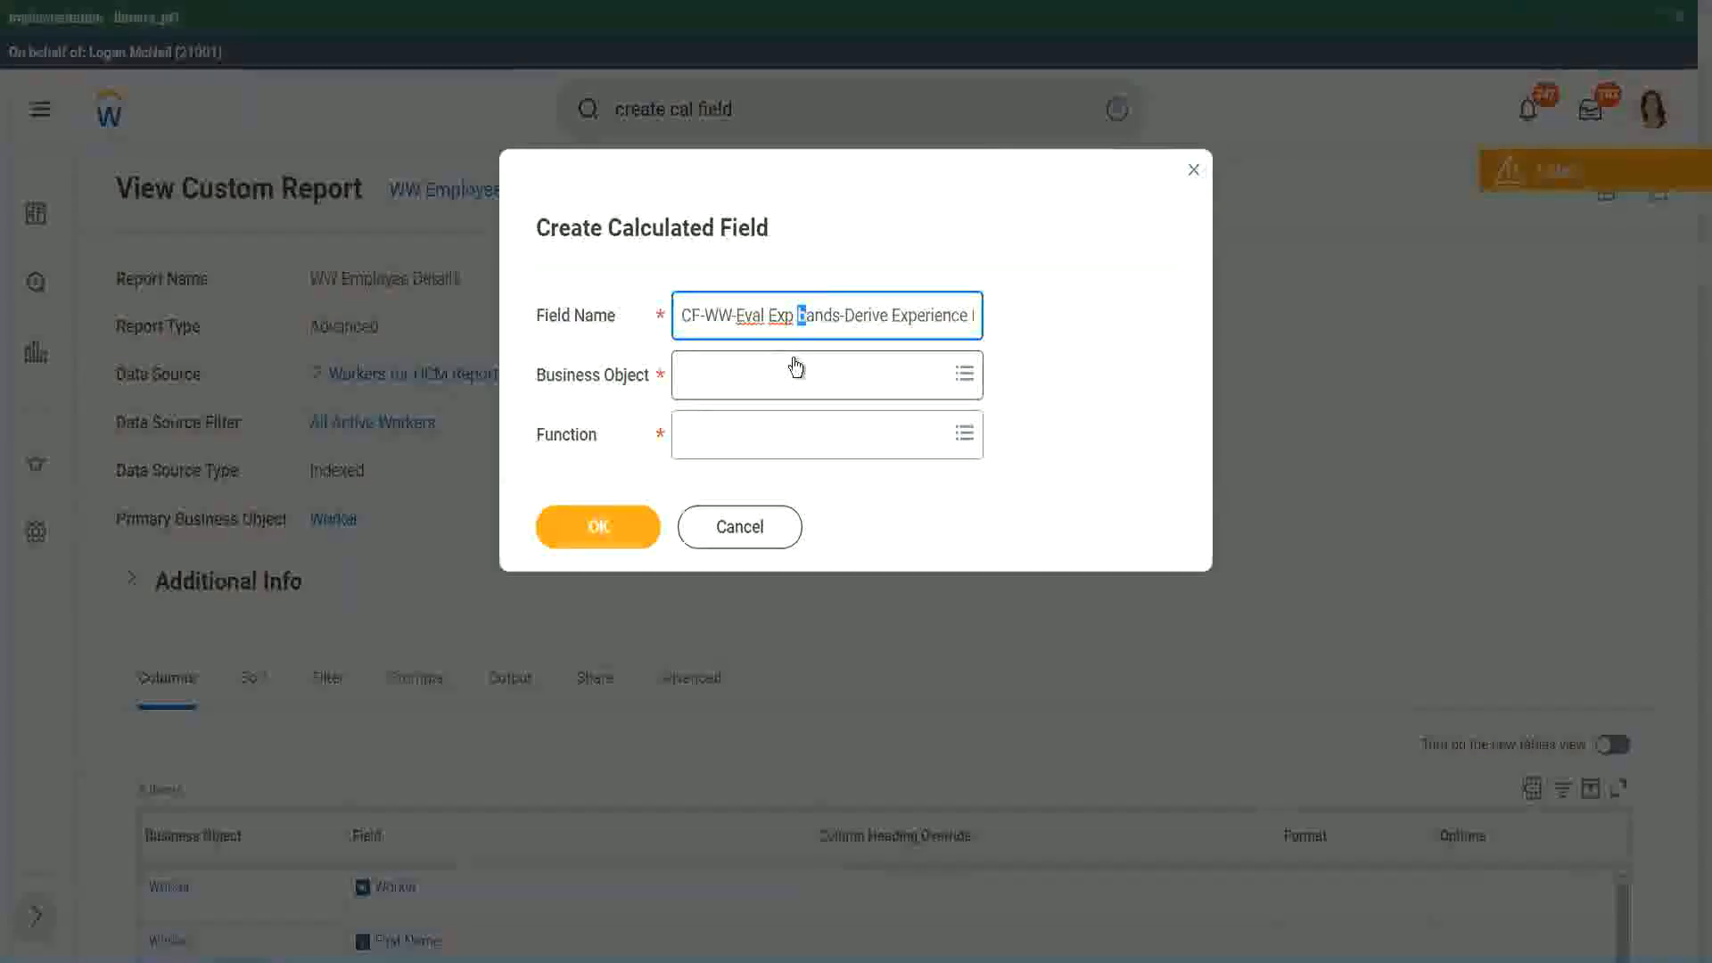
key(Right)
key(Right)
key(Right)
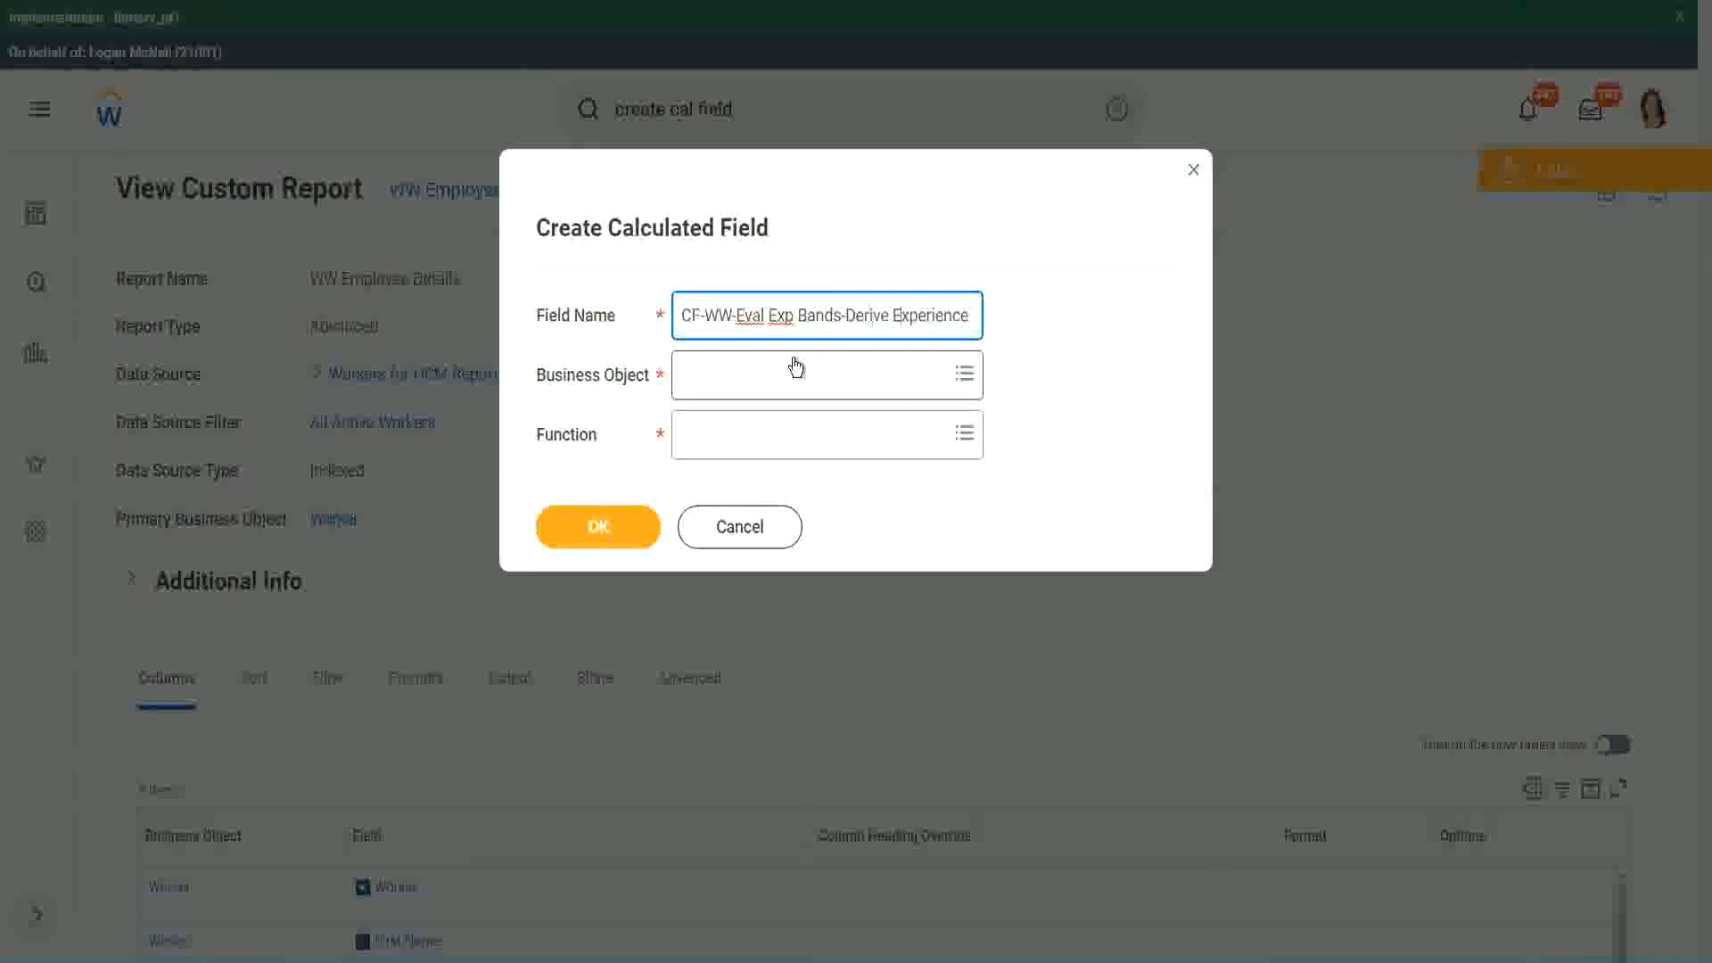
Replace "Derive" with "Determine" in the field name, keeping the ending "Experience Bands from Years of Service"
key(End)
text(Bands from Years of)
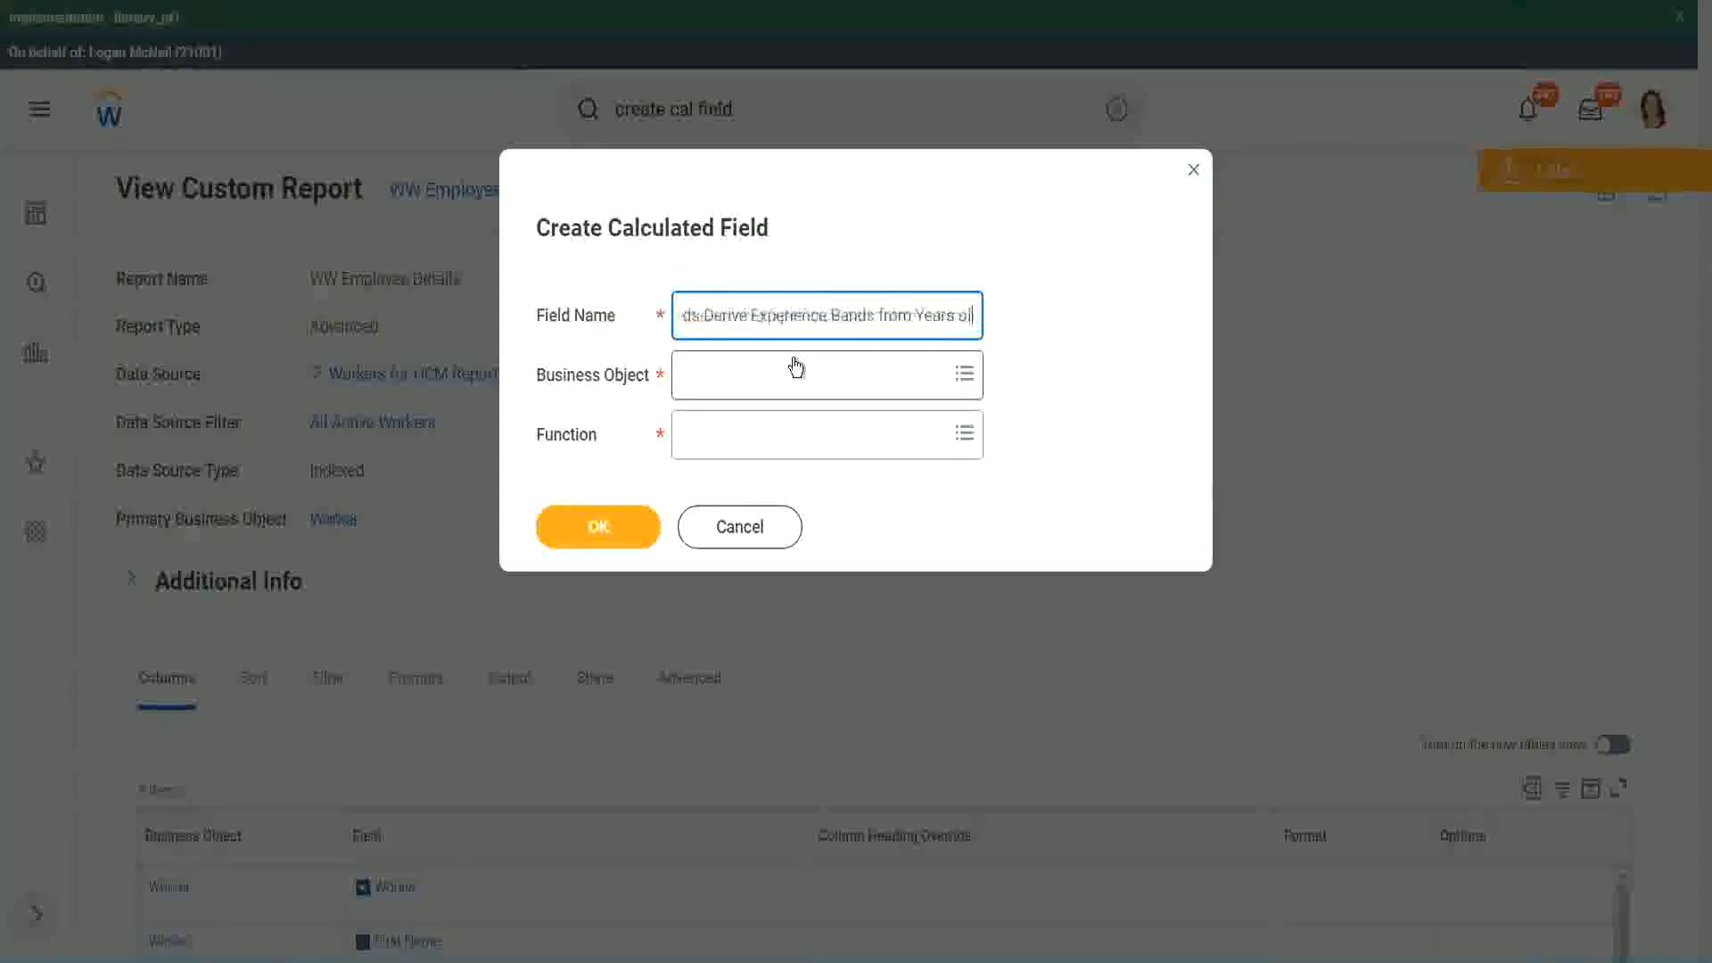
key(Left)
key(Left)
key(Left)
key(Left)
key(Left)
key(Left)
key(Left)
key(Left)
key(Left)
key(Left)
key(Left)
key(Left)
key(Left)
key(Left)
key(Left)
key(Left)
key(Left)
key(Left)
key(Left)
key(Left)
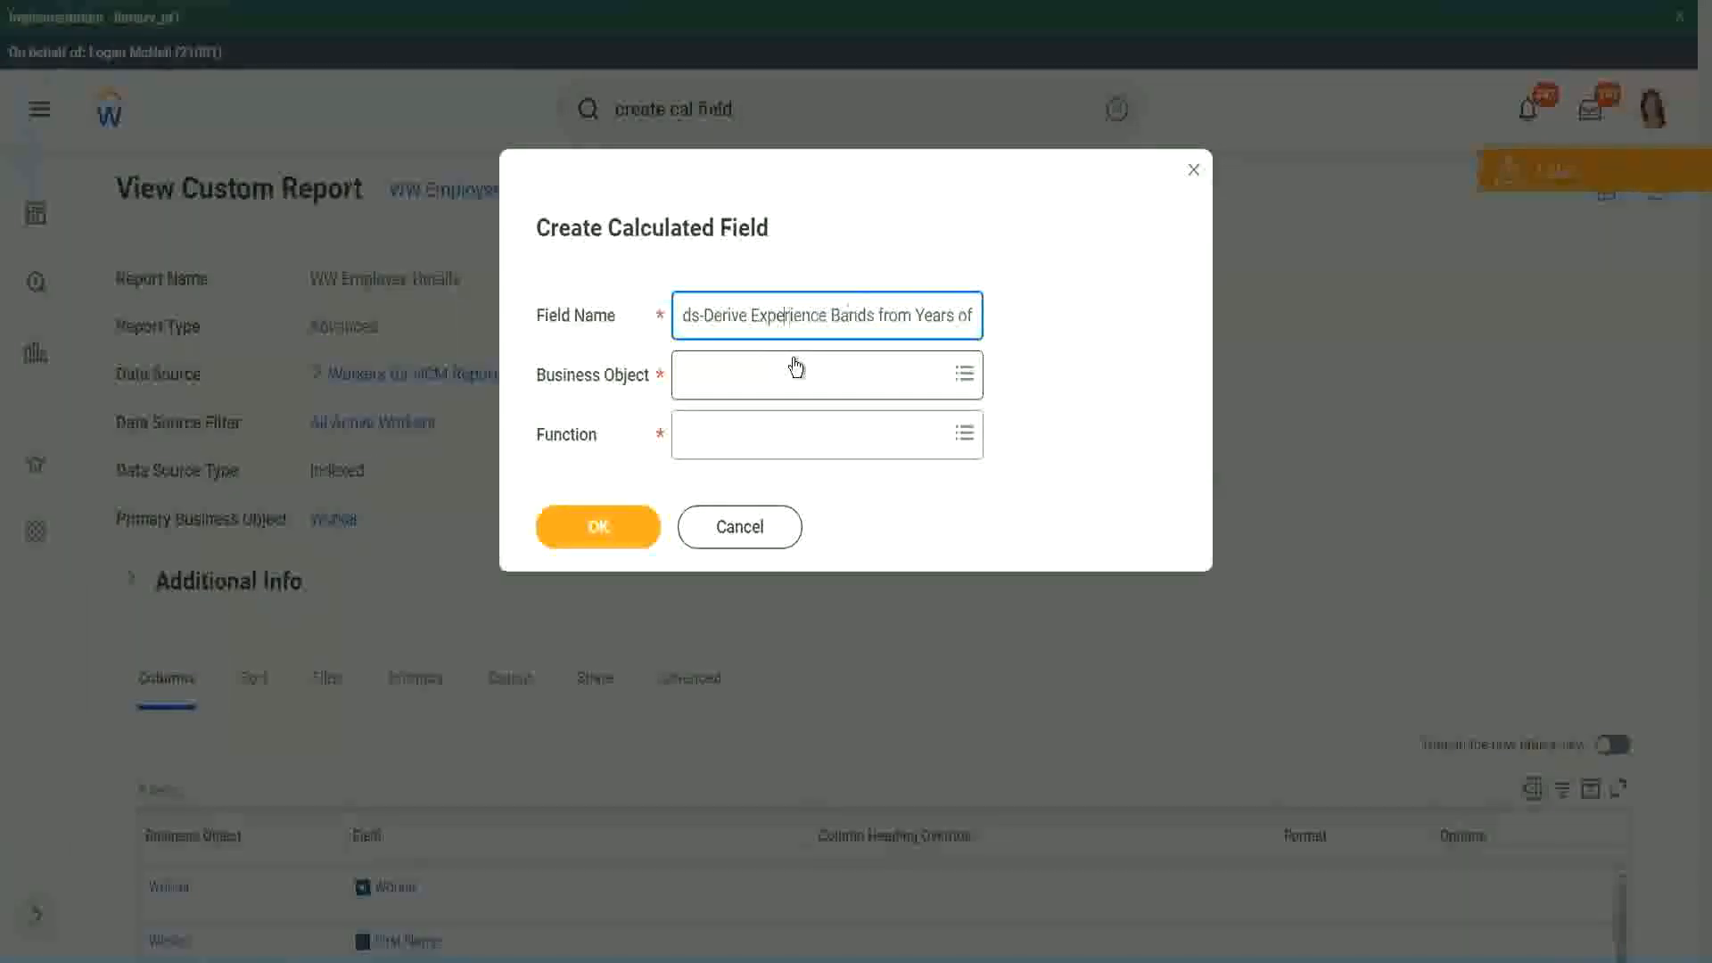
key(Left)
key(Left)
key(Left)
key(shift+Left)
key(shift+Left)
key(shift+Left)
key(shift+Left)
key(shift+Left)
key(shift+Left)
text(Determine)
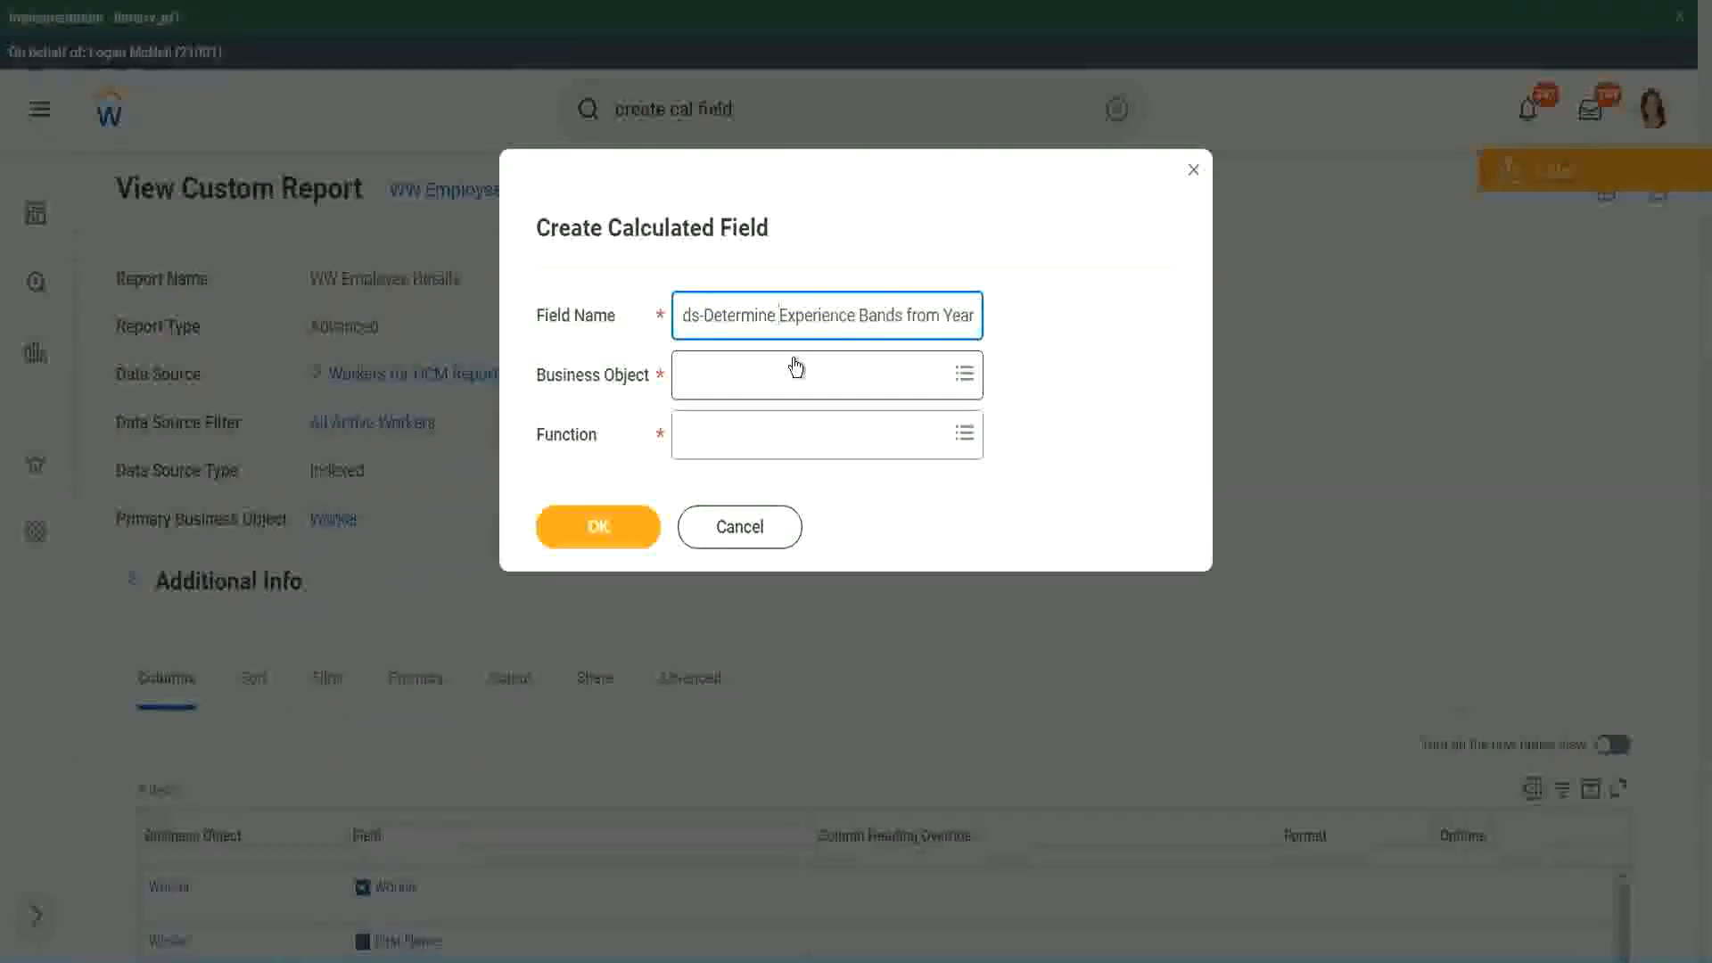
key(Right)
key(Right)
key(Right)
key(Right)
key(Right)
key(Right)
key(Right)
key(Right)
key(Right)
key(Right)
key(Right)
key(Right)
key(Right)
key(Right)
key(Right)
key(Right)
key(Right)
key(Right)
key(Right)
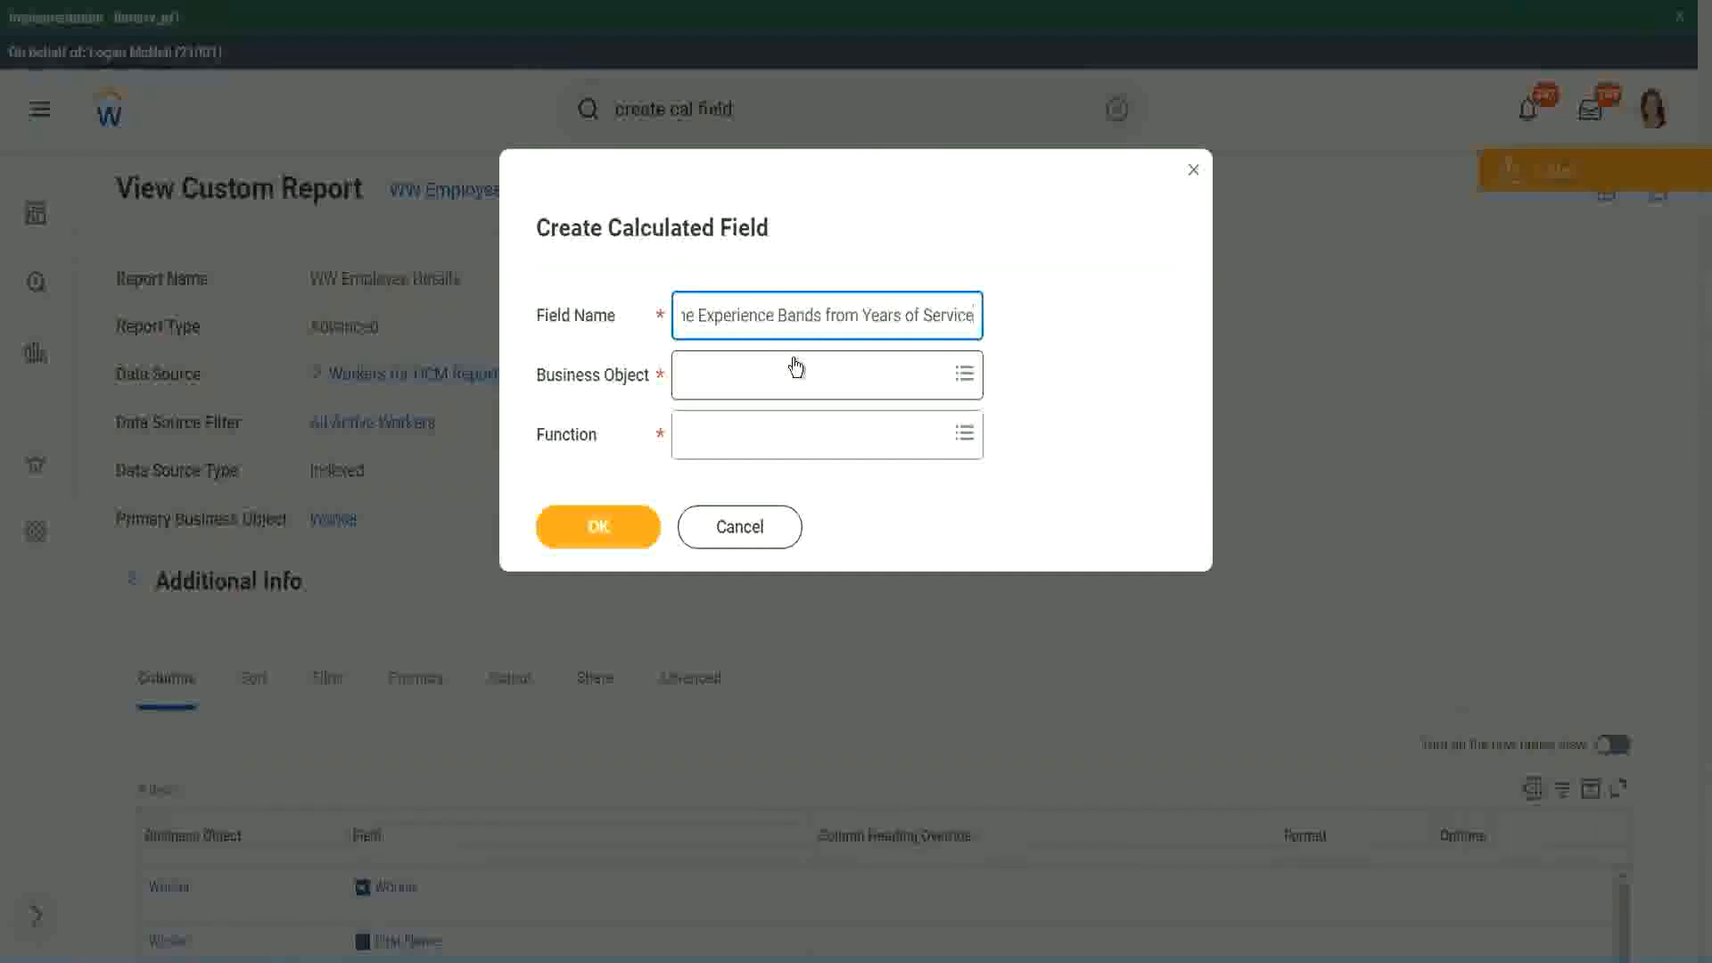
Set the business object to Worker and the function to Evaluate Expression Band
click(762, 377)
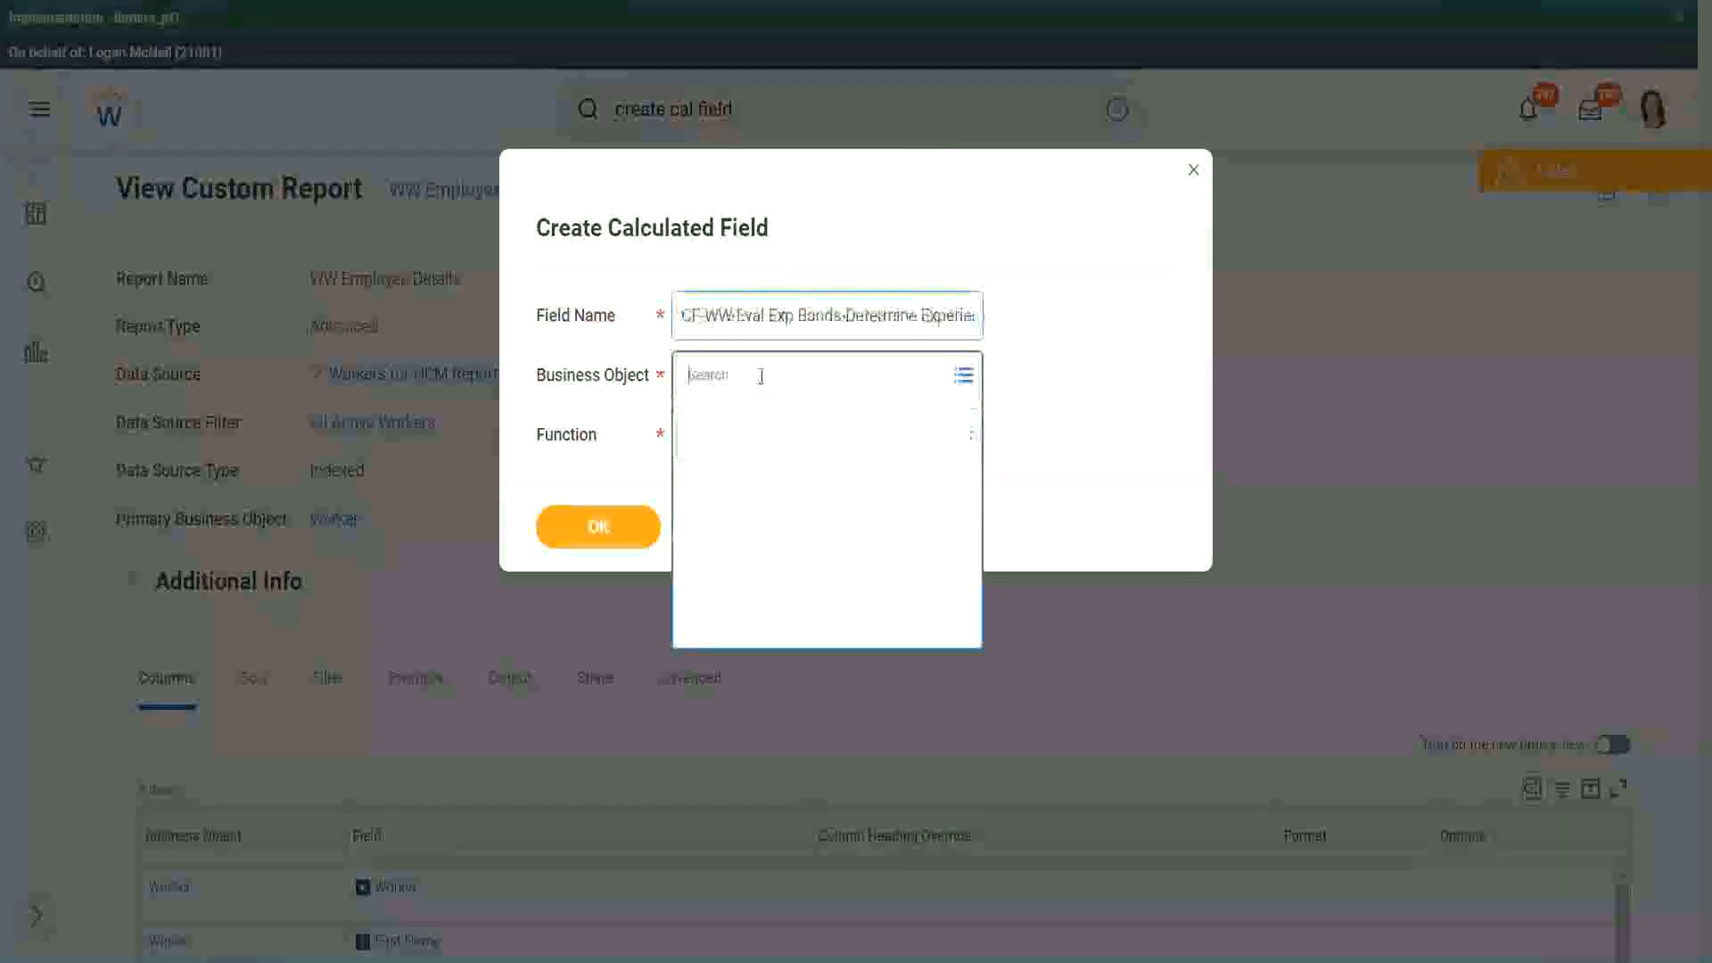
text(worker)
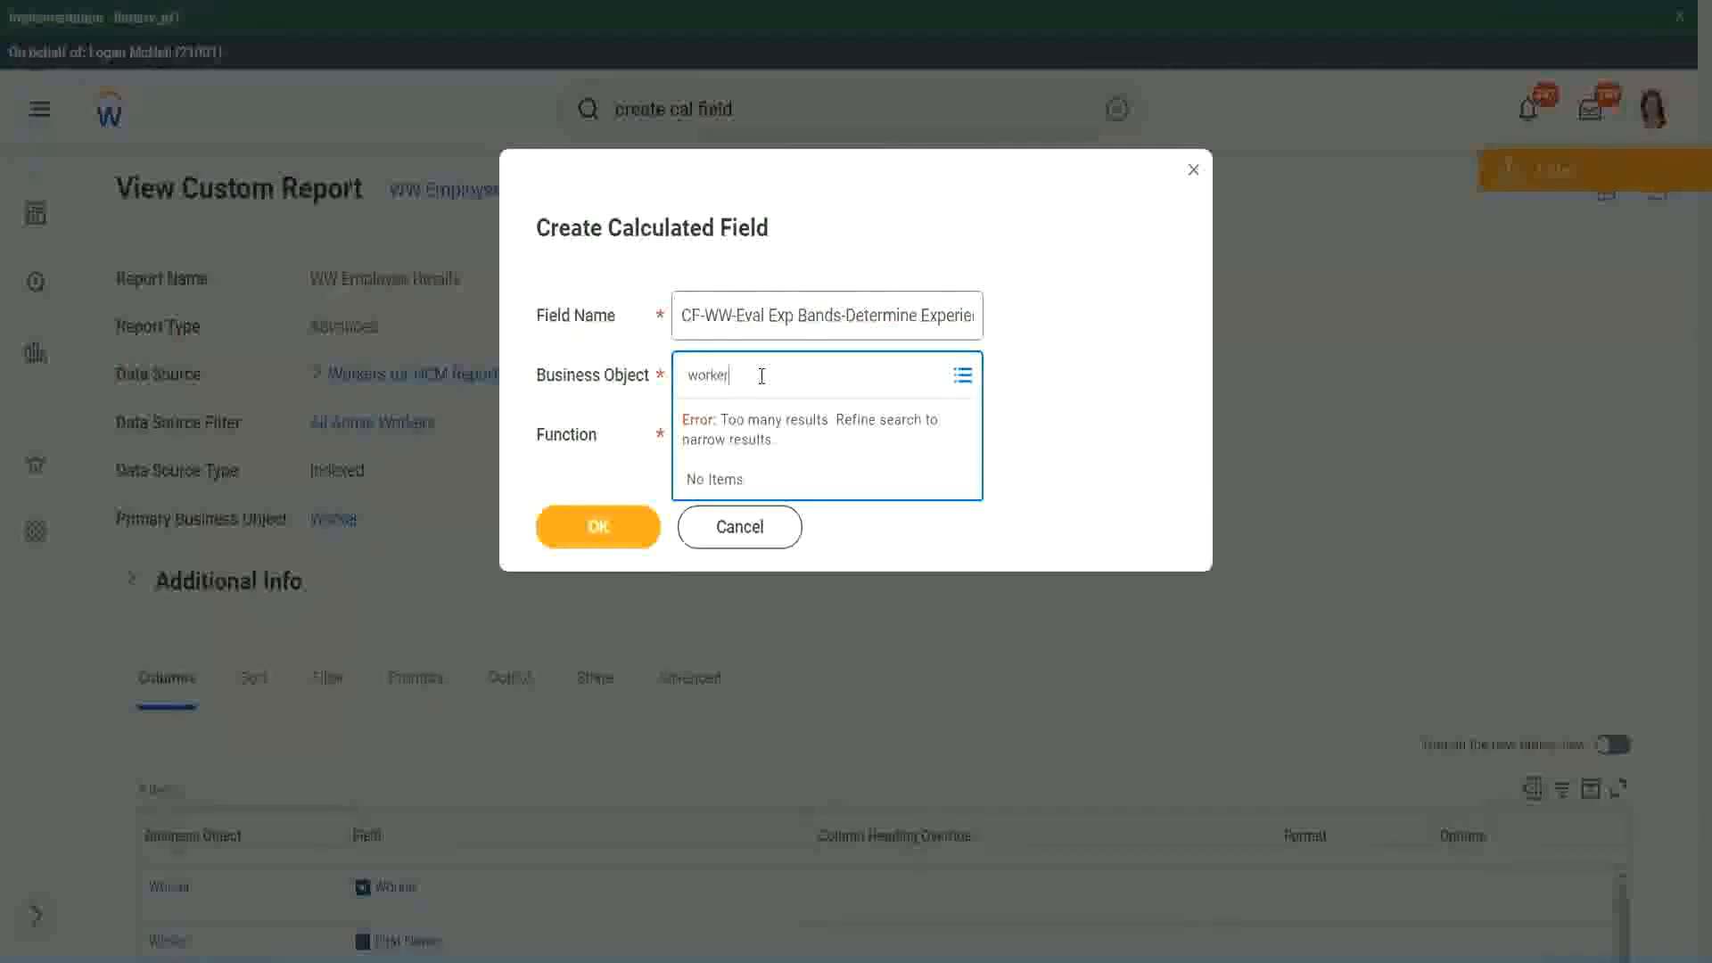
key(Return)
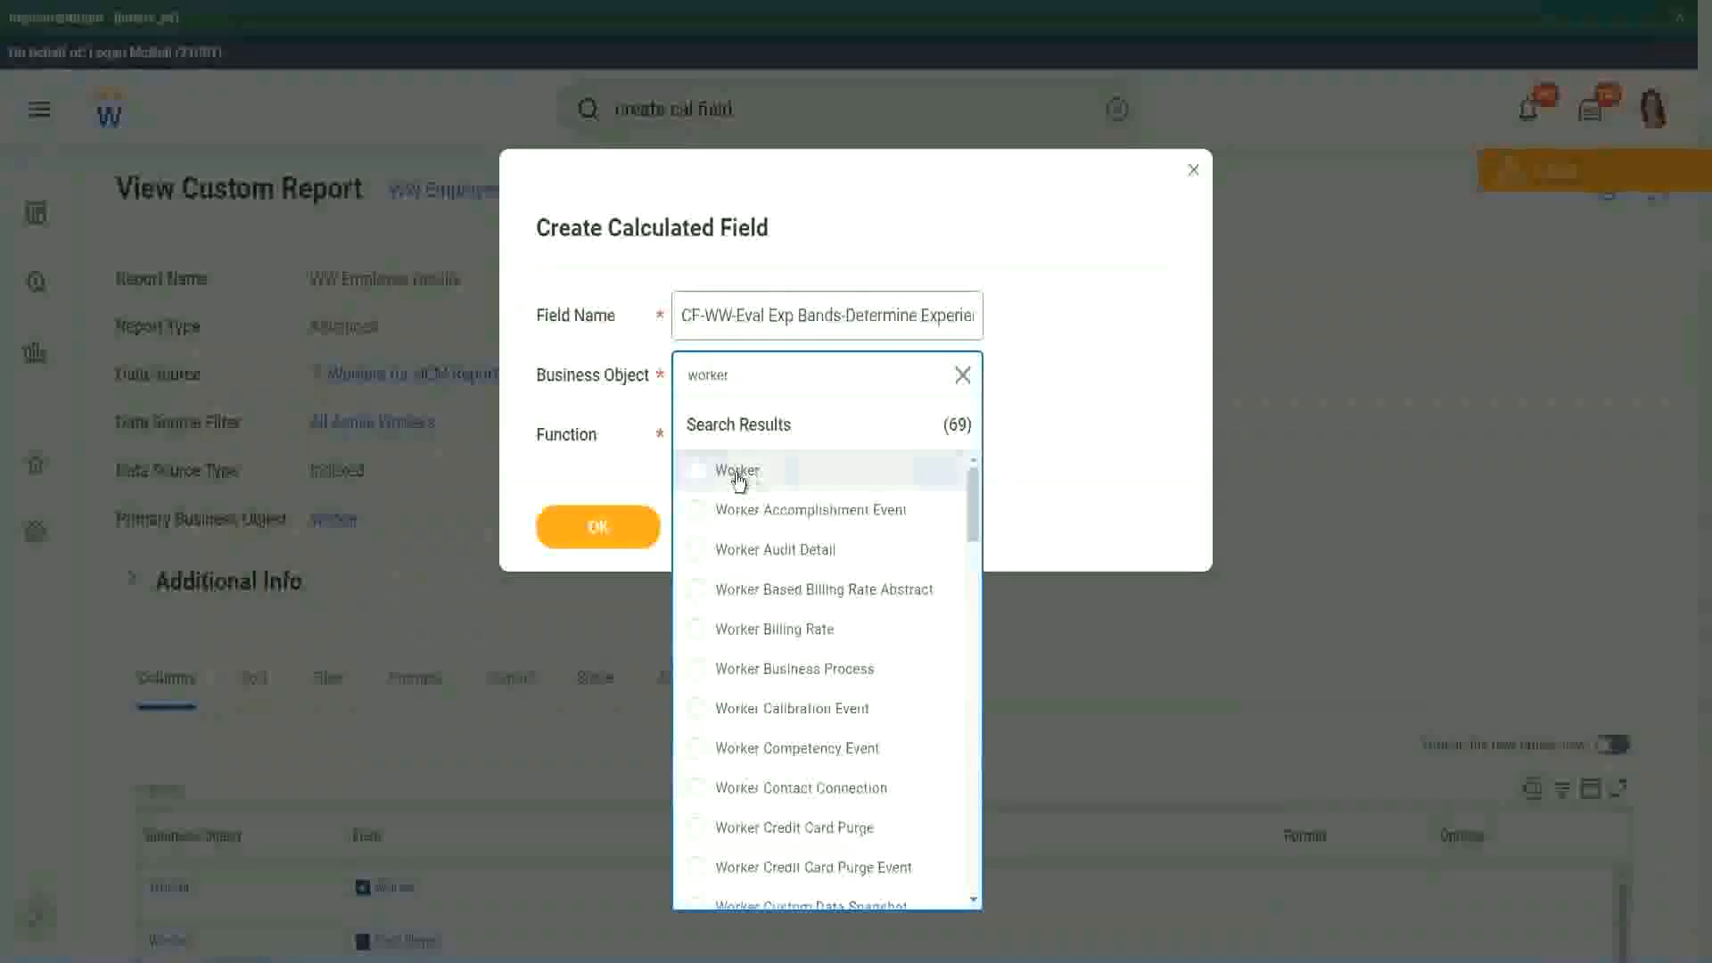
click(727, 470)
click(725, 431)
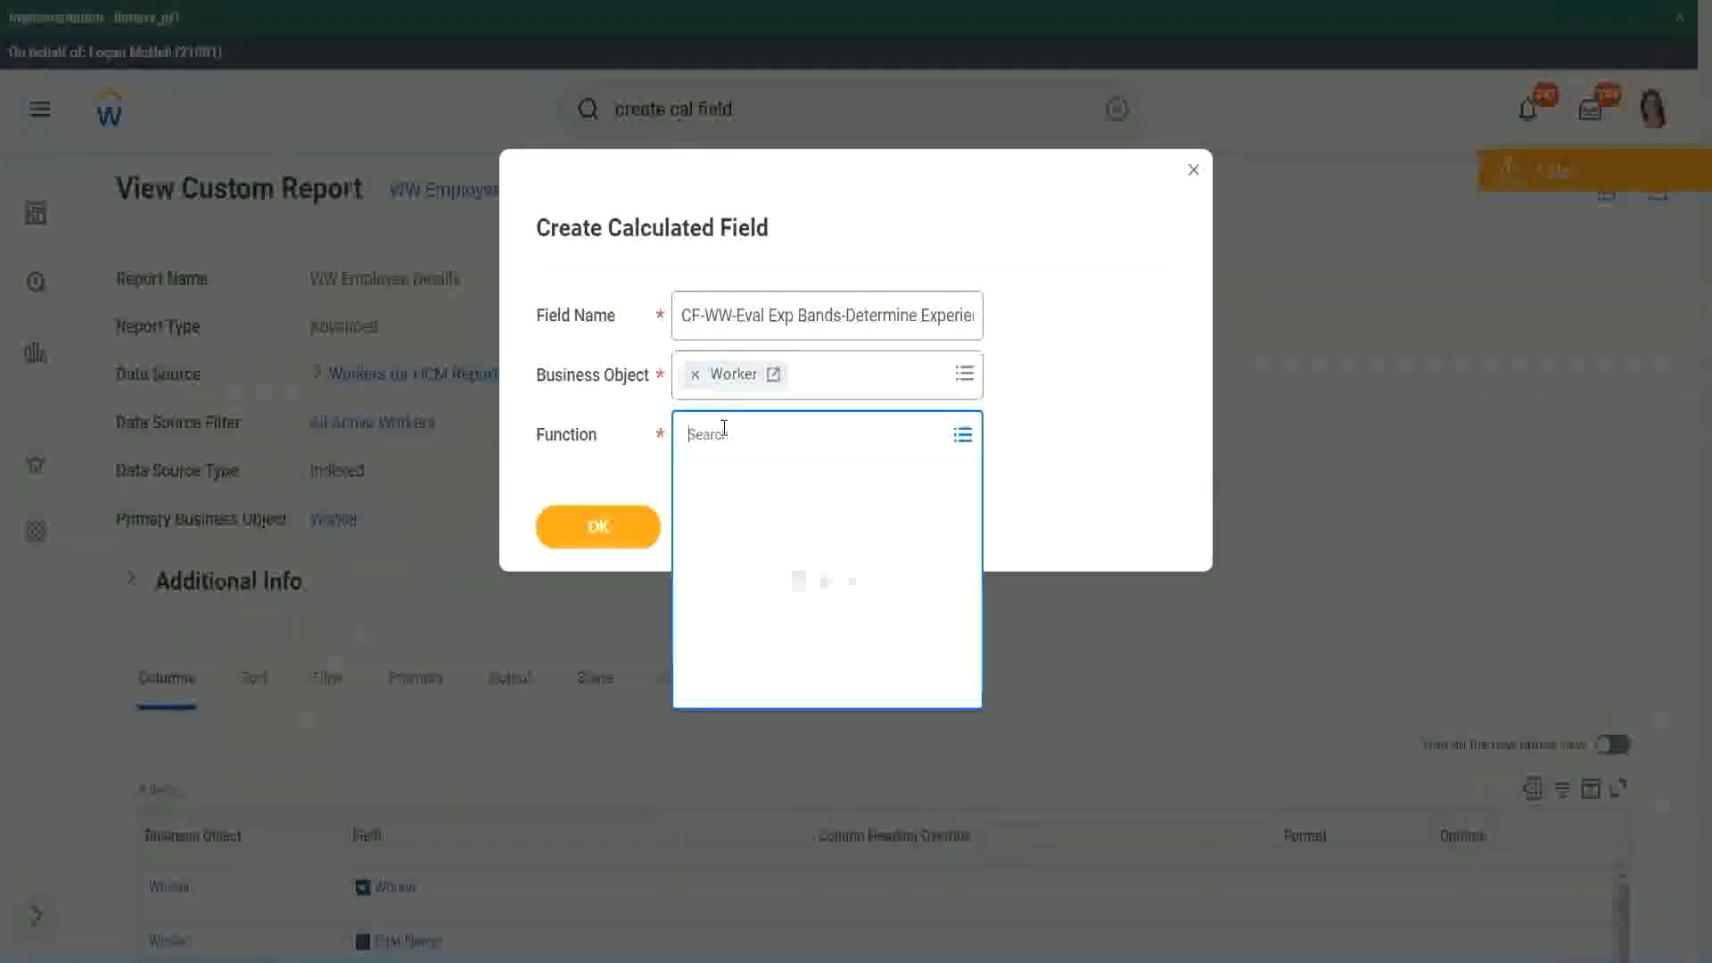
text(eval exp)
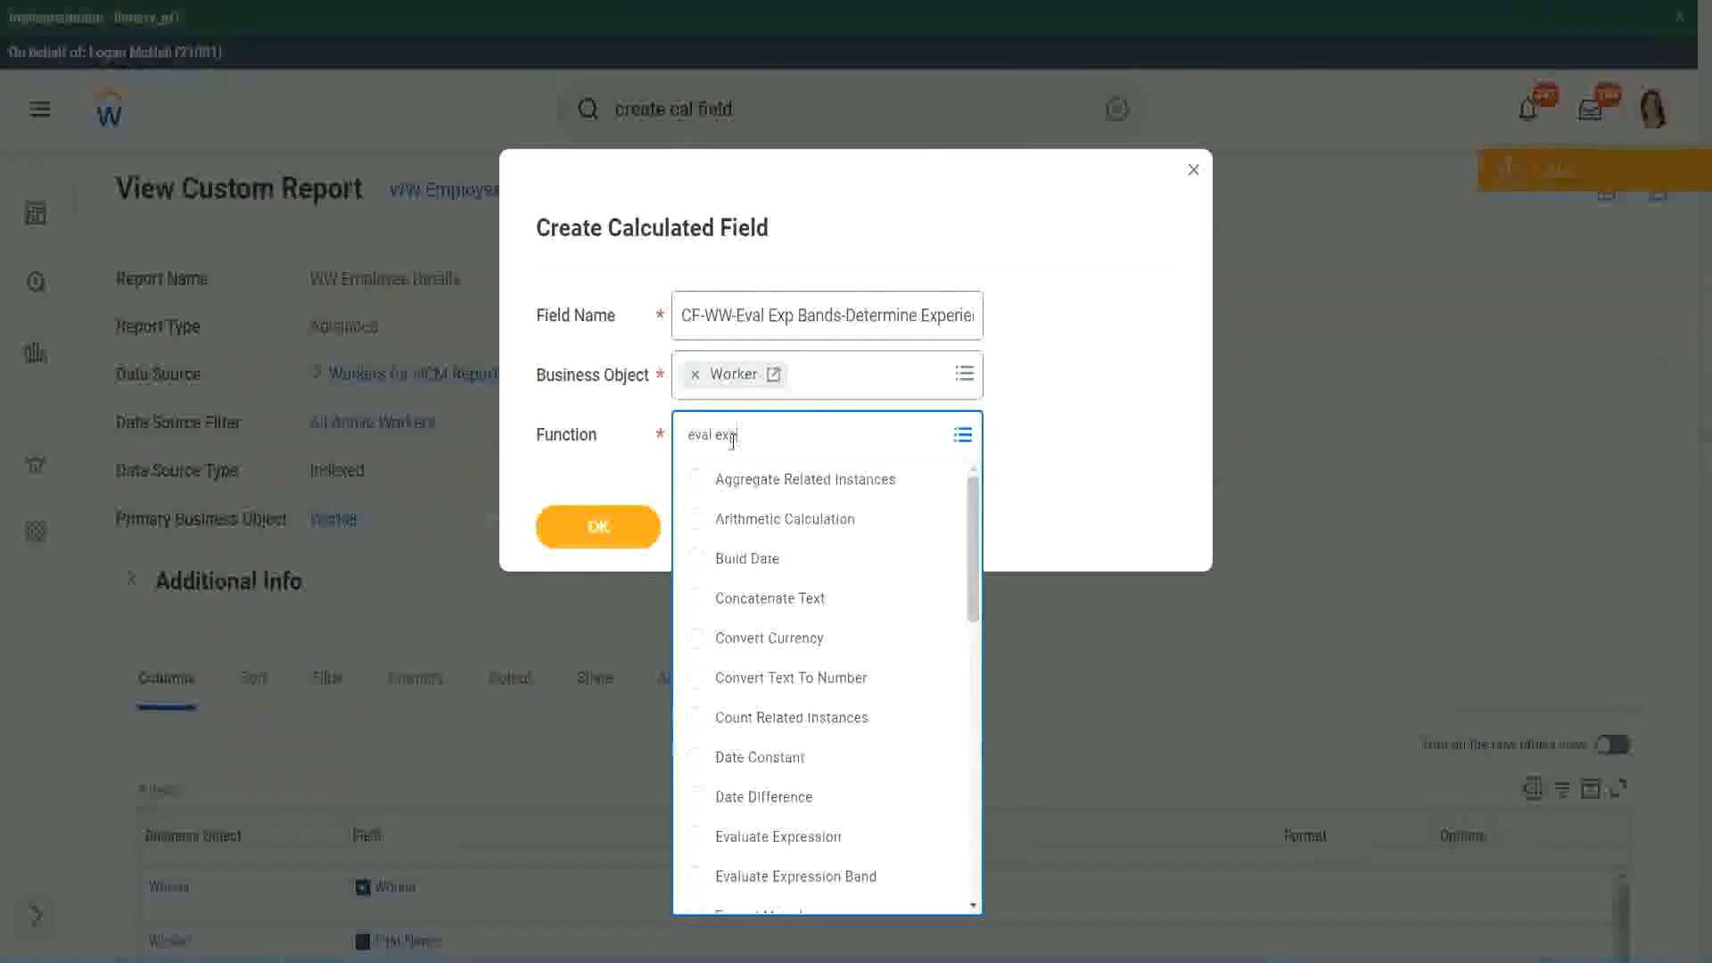
key(Return)
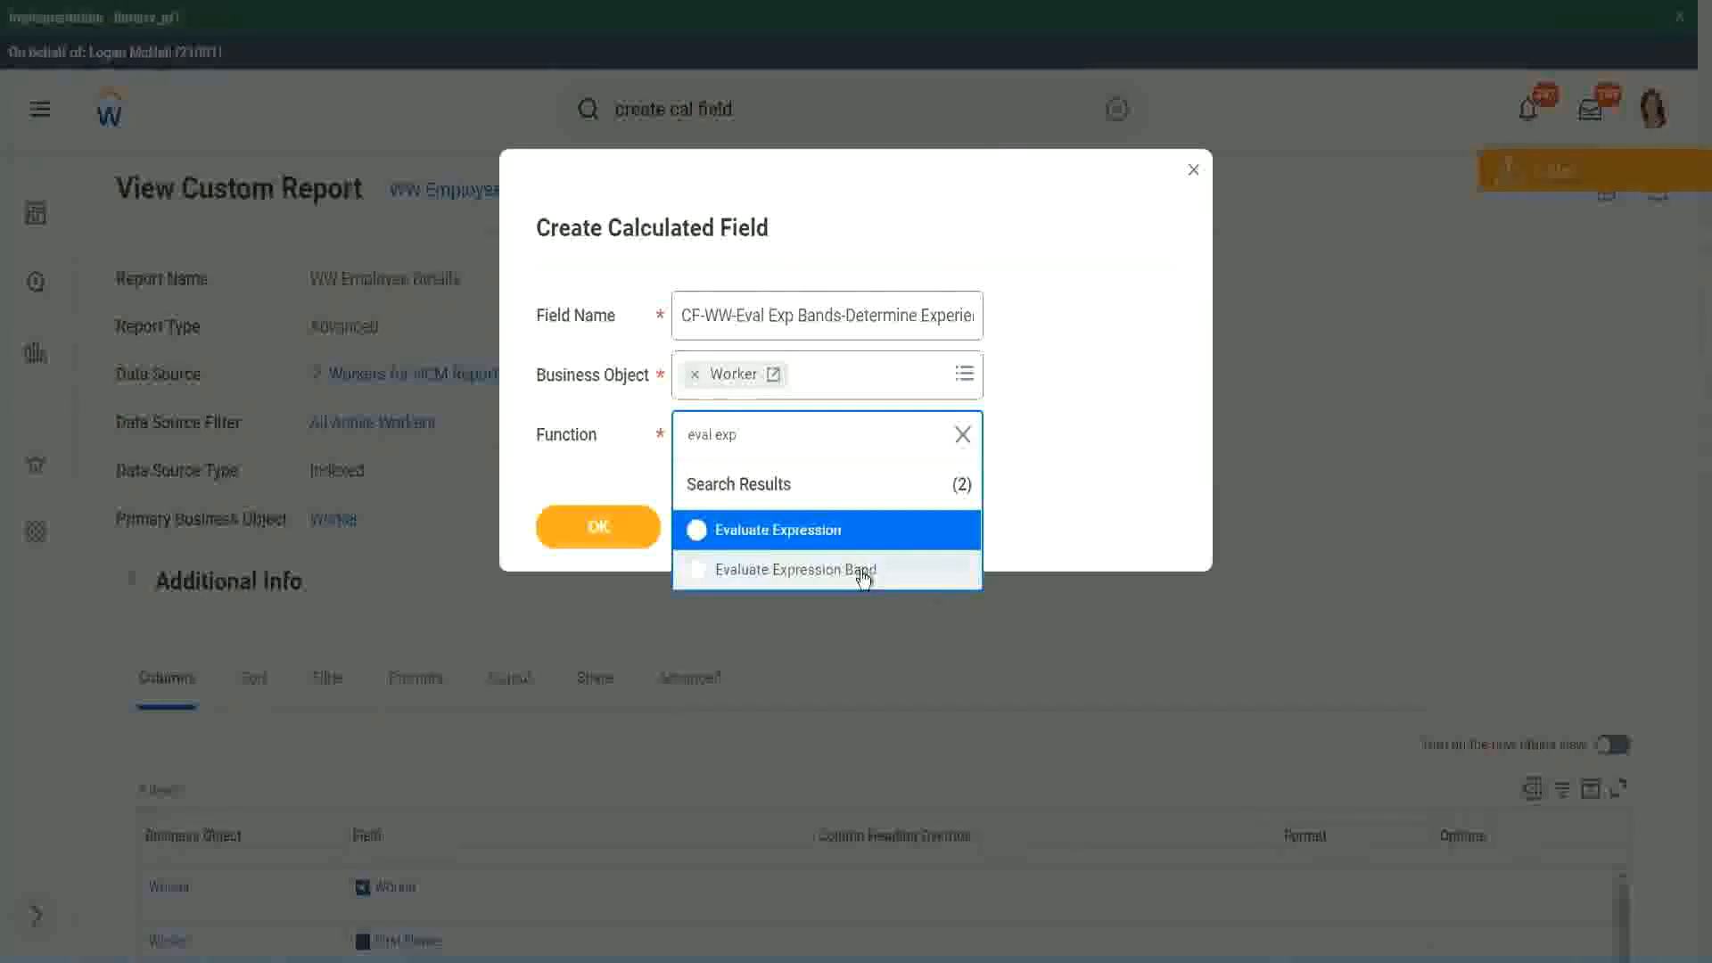
click(863, 573)
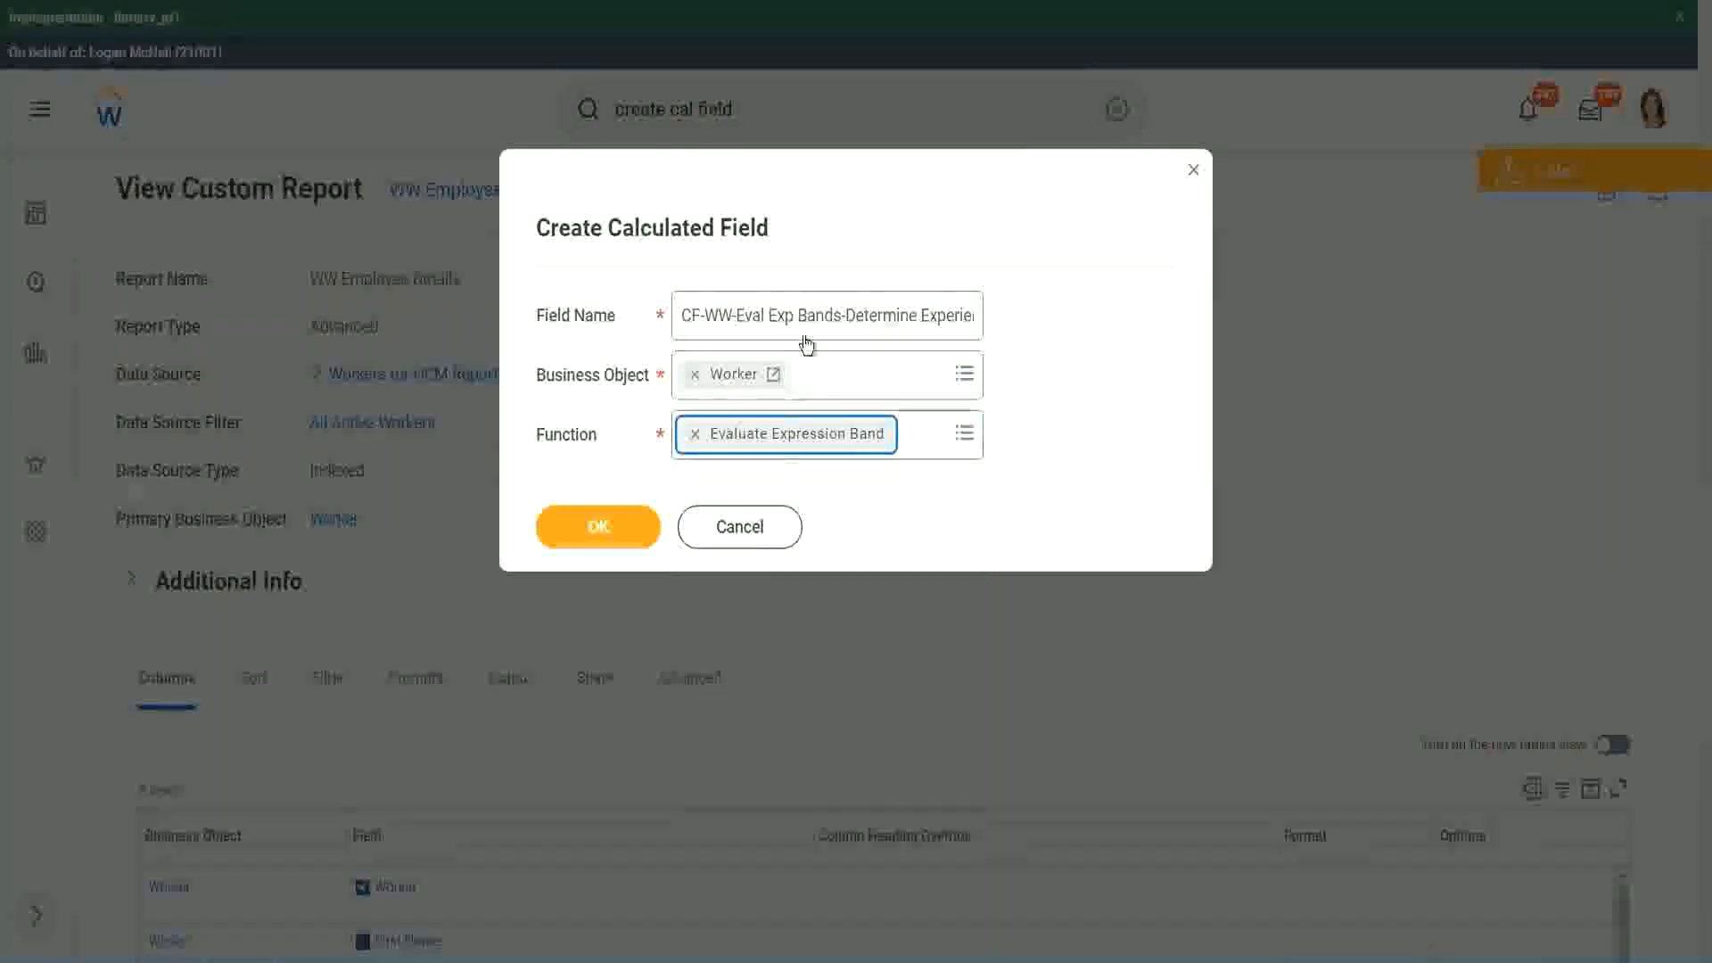
Shorten "Eval Exp Bands" to "Eval Exp Band" in the field name and proceed to the calculation definition
click(838, 312)
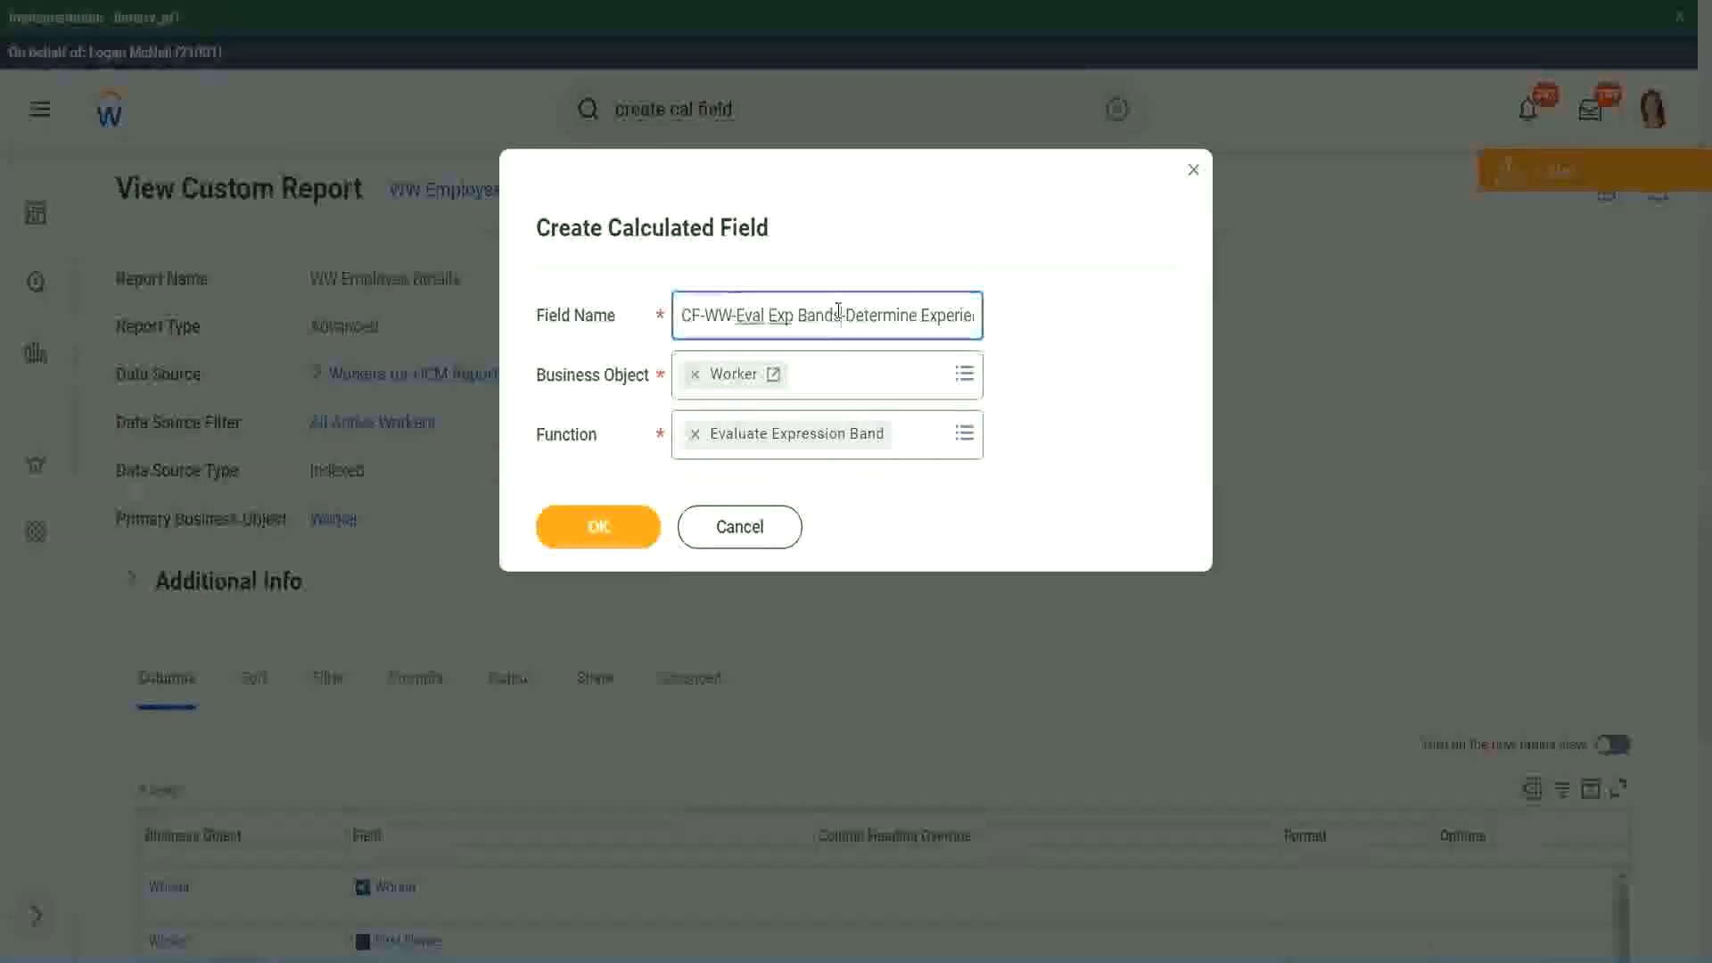
key(BackSpace)
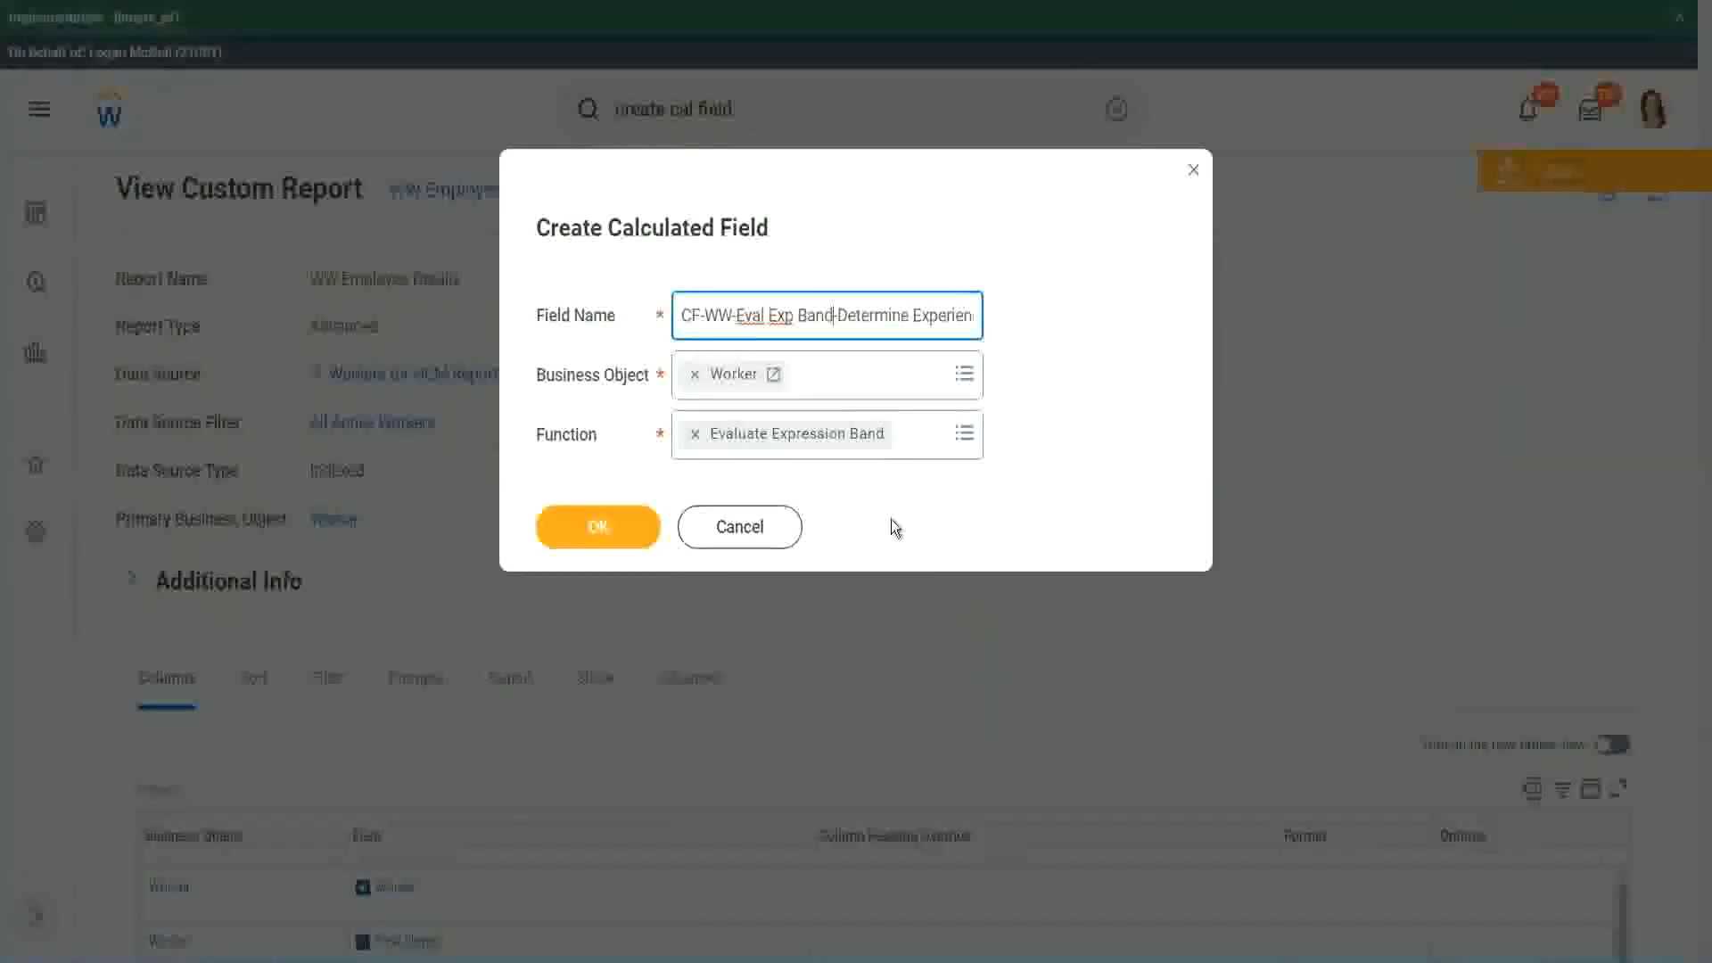
click(605, 530)
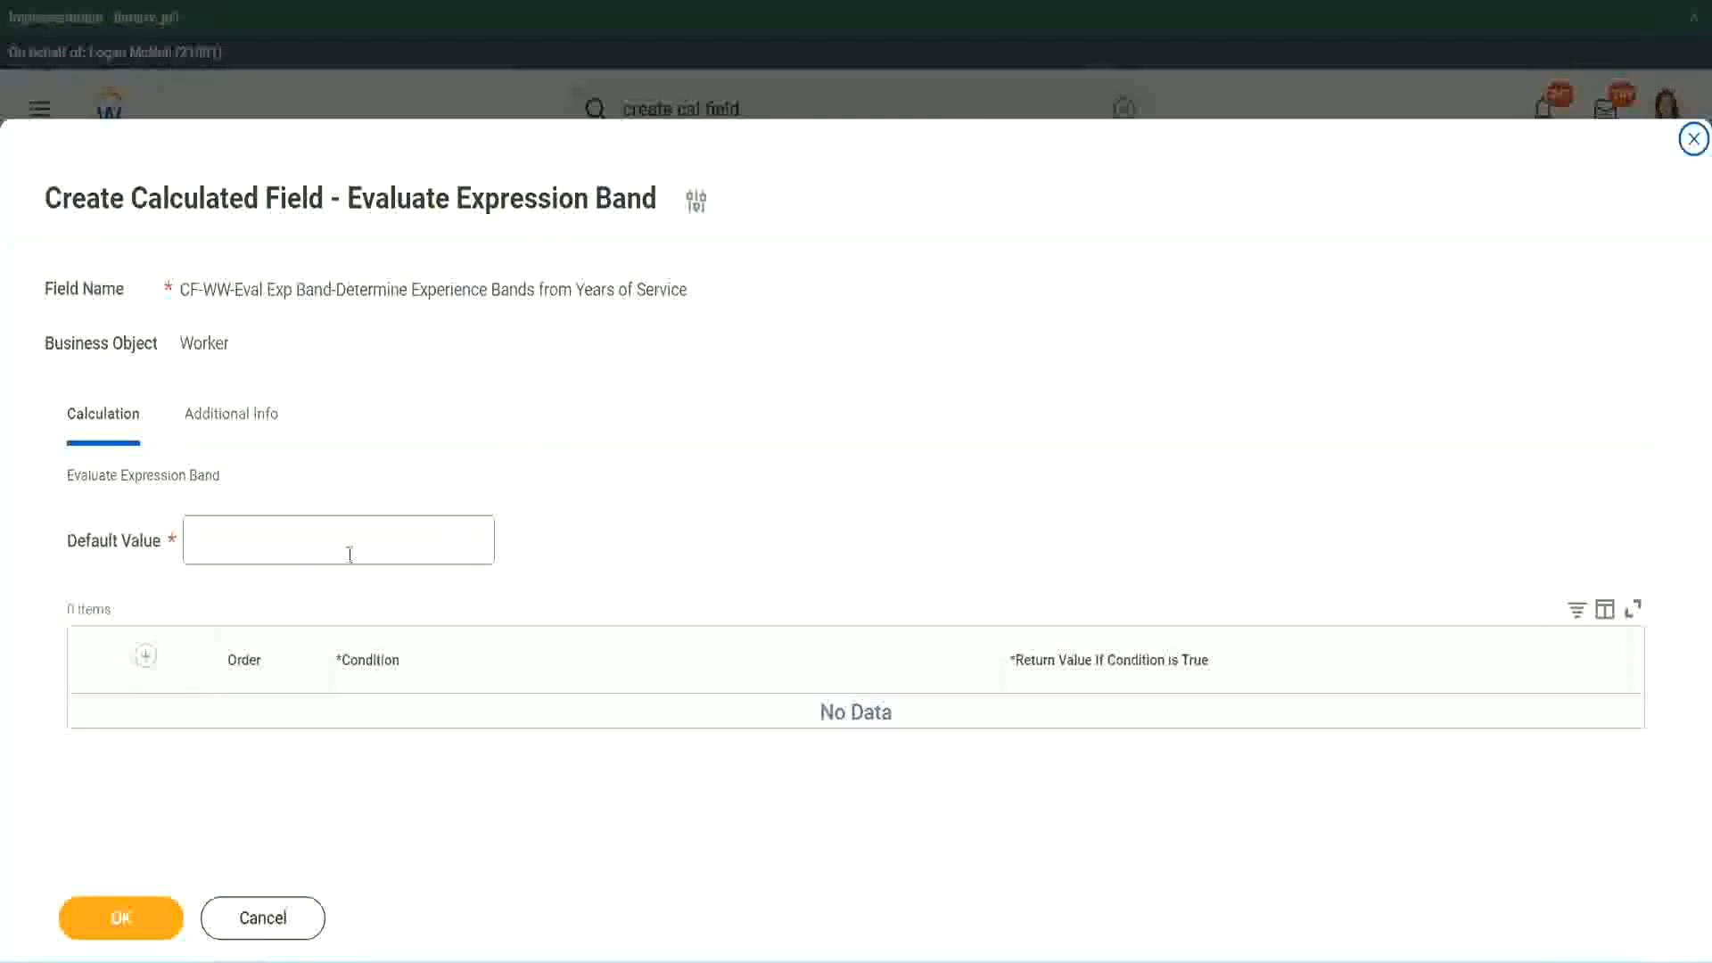
Set the default value to "-" and add the first condition row
click(248, 550)
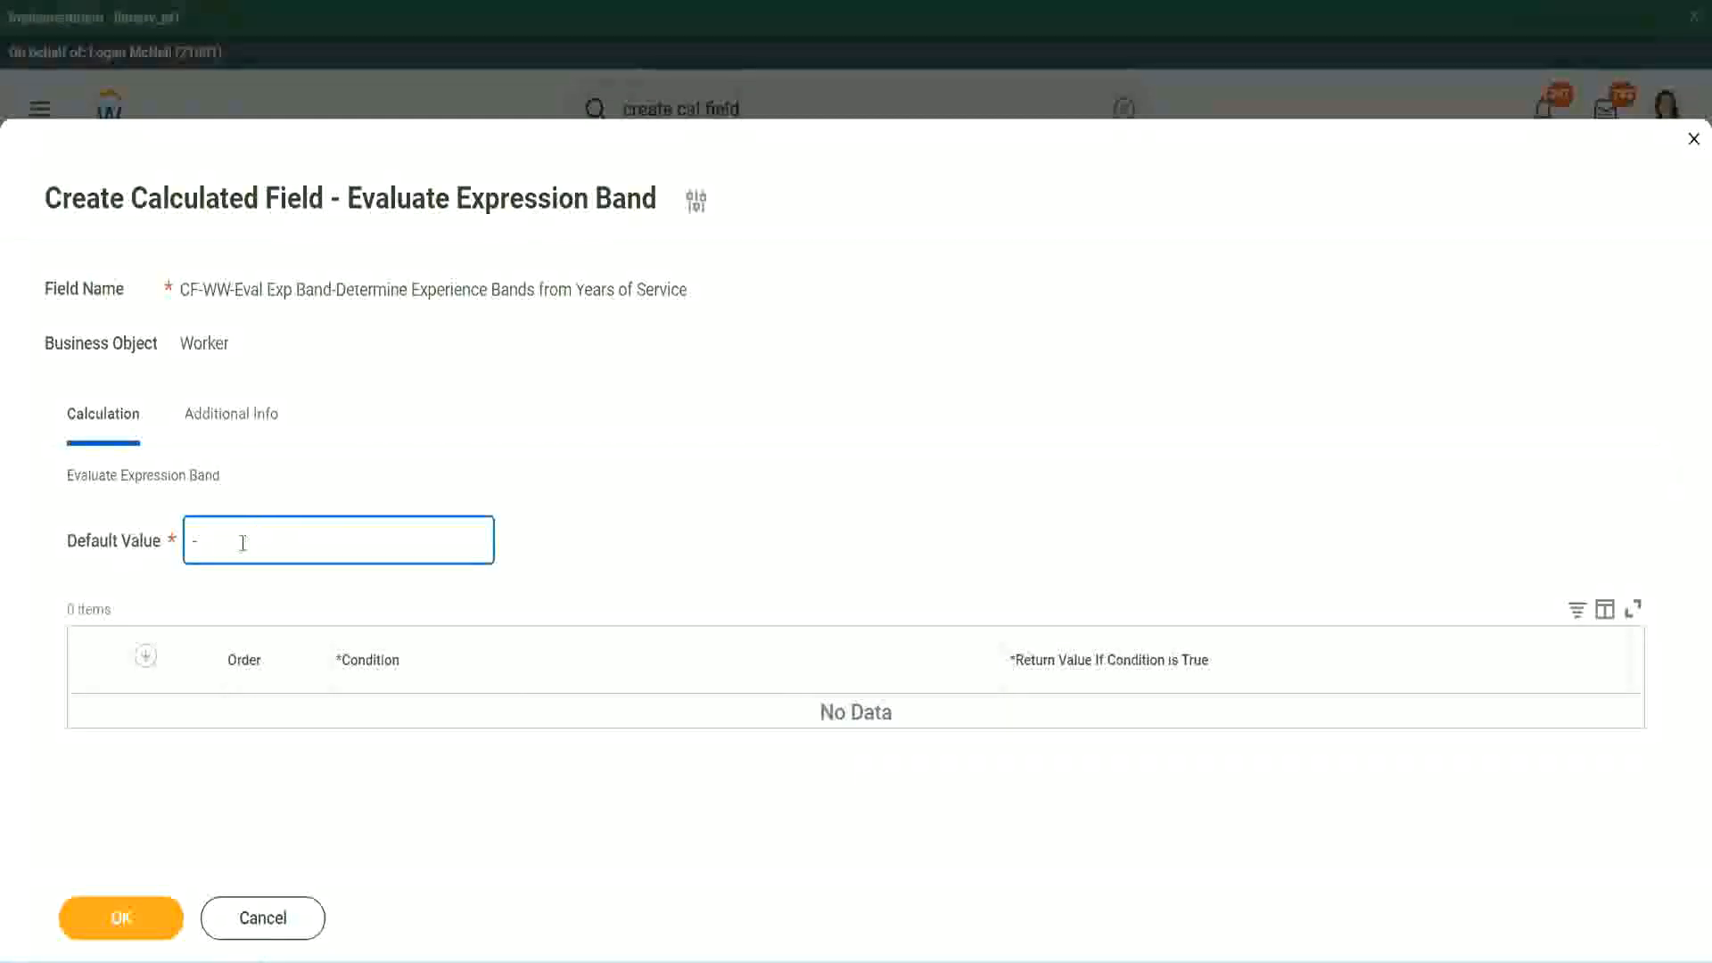
click(145, 656)
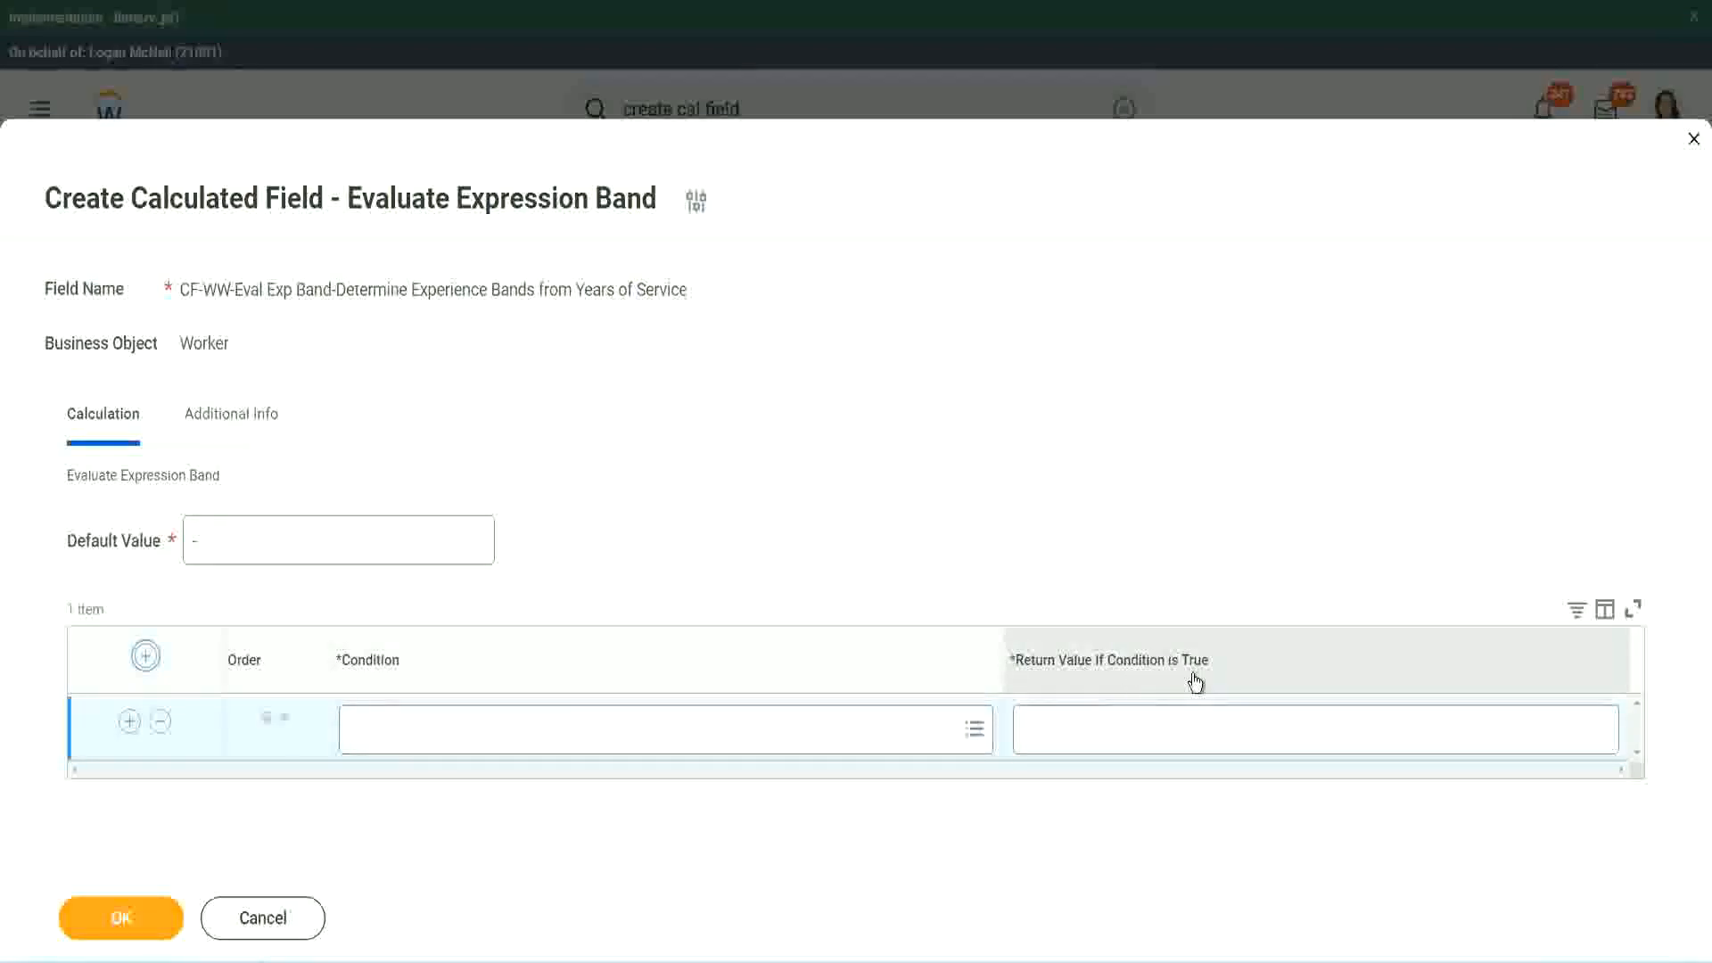
click(1115, 727)
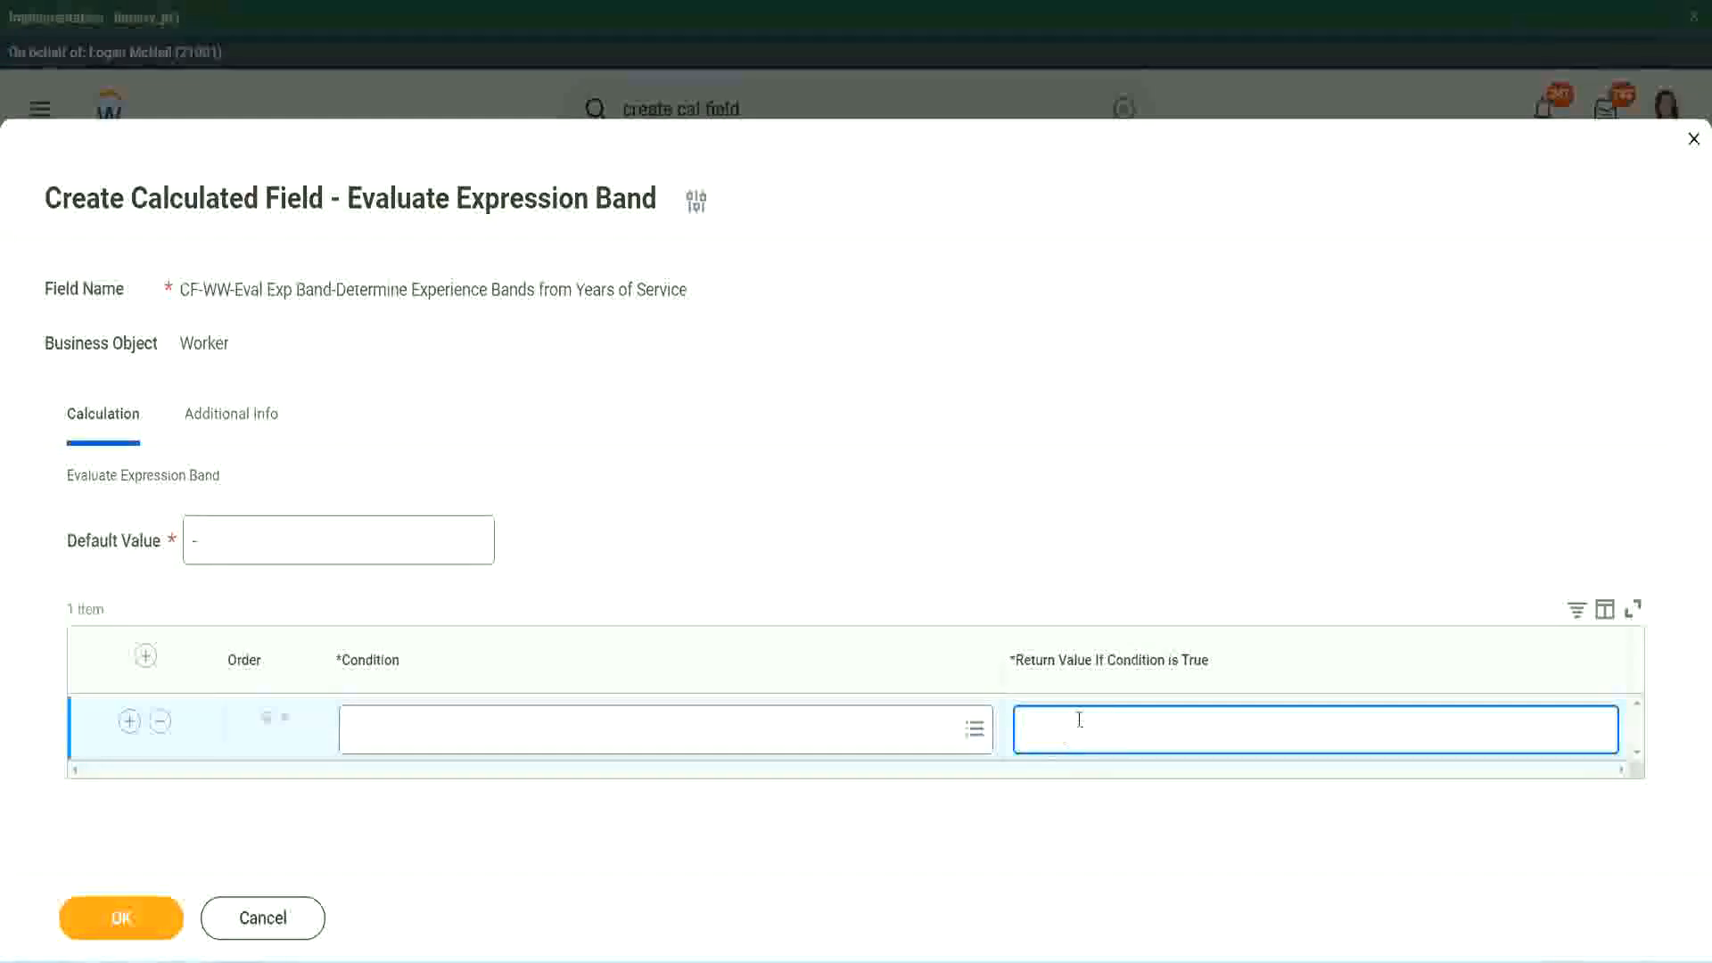
text(adkjdjaidjaijdiaj)
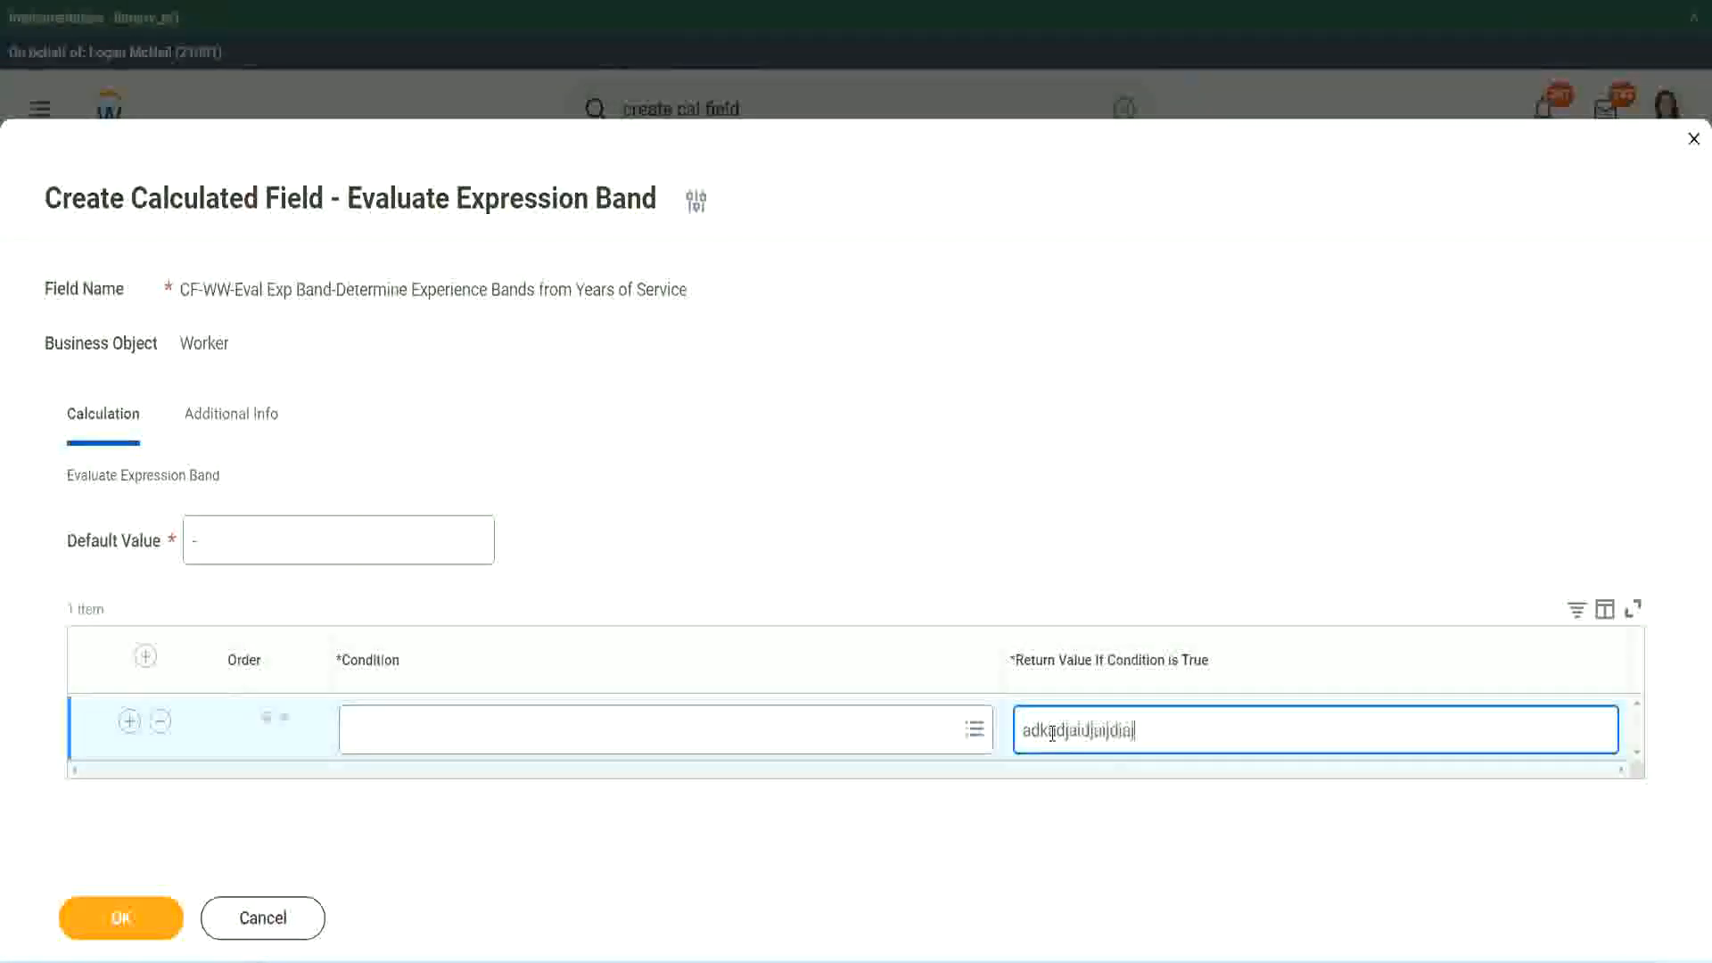
key(BackSpace)
key(BackSpace)
key(BackSpace)
key(BackSpace)
key(BackSpace)
key(BackSpace)
key(BackSpace)
key(BackSpace)
key(BackSpace)
key(BackSpace)
key(BackSpace)
key(BackSpace)
key(BackSpace)
key(BackSpace)
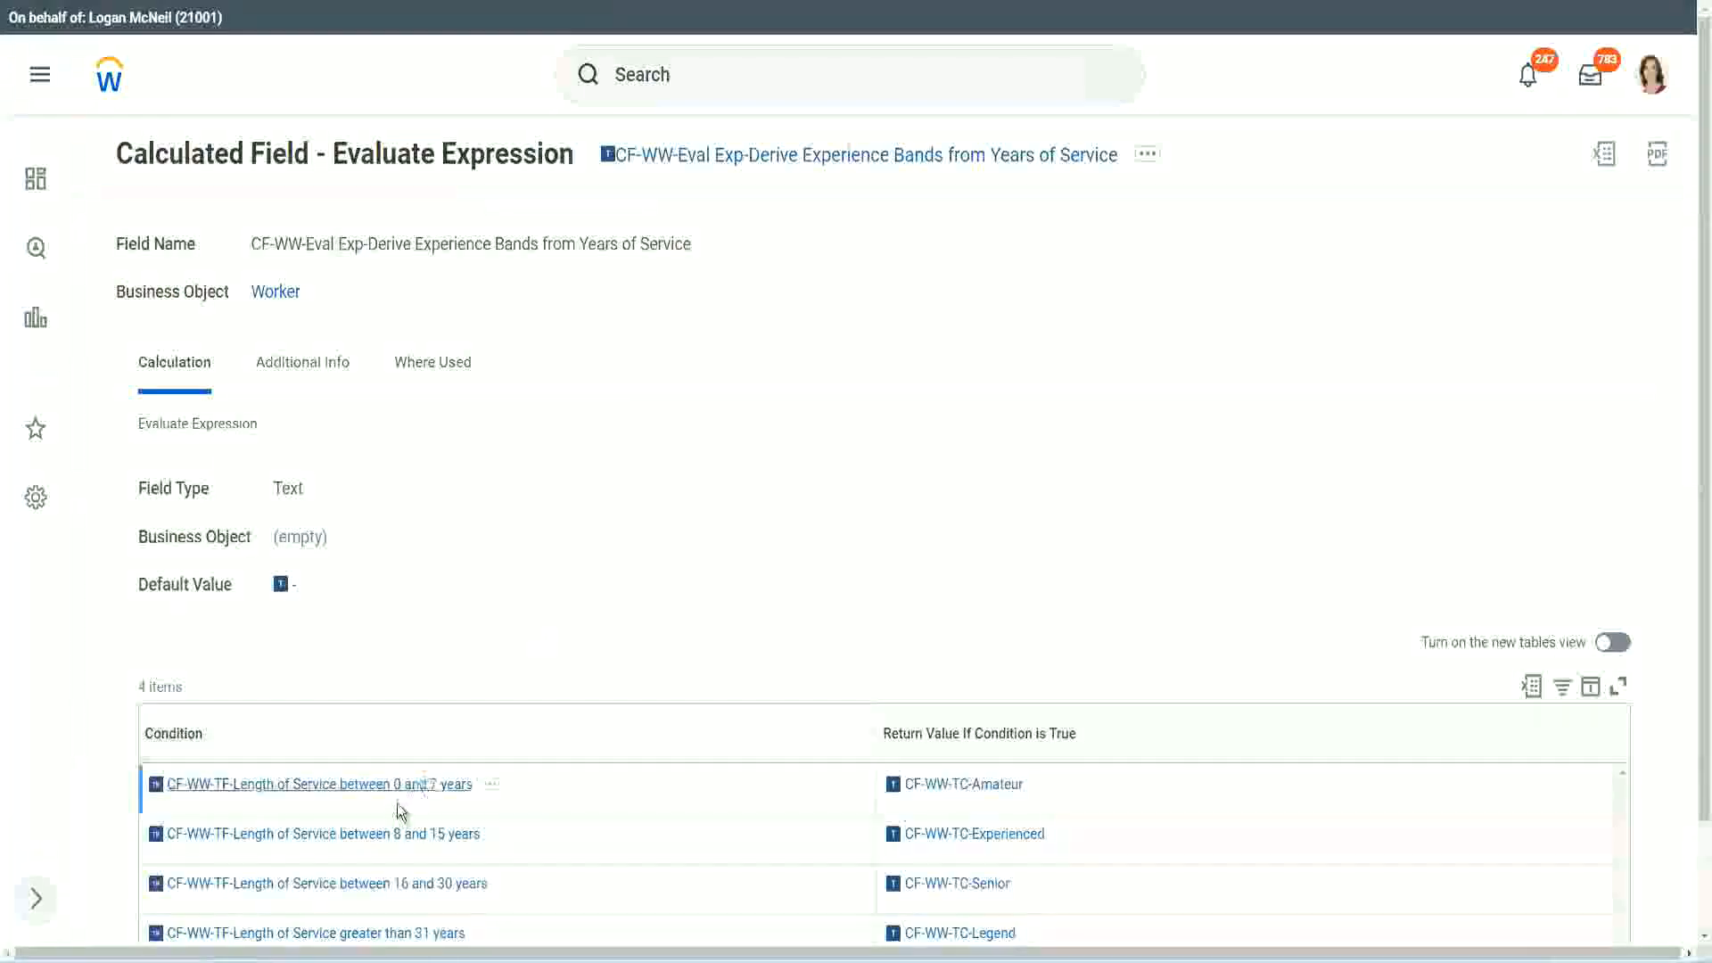
Copy the condition CF-WW-TF-Length of Service between 0 and 7 years from the existing field into the first row, with return value Amateur
right_click(394, 798)
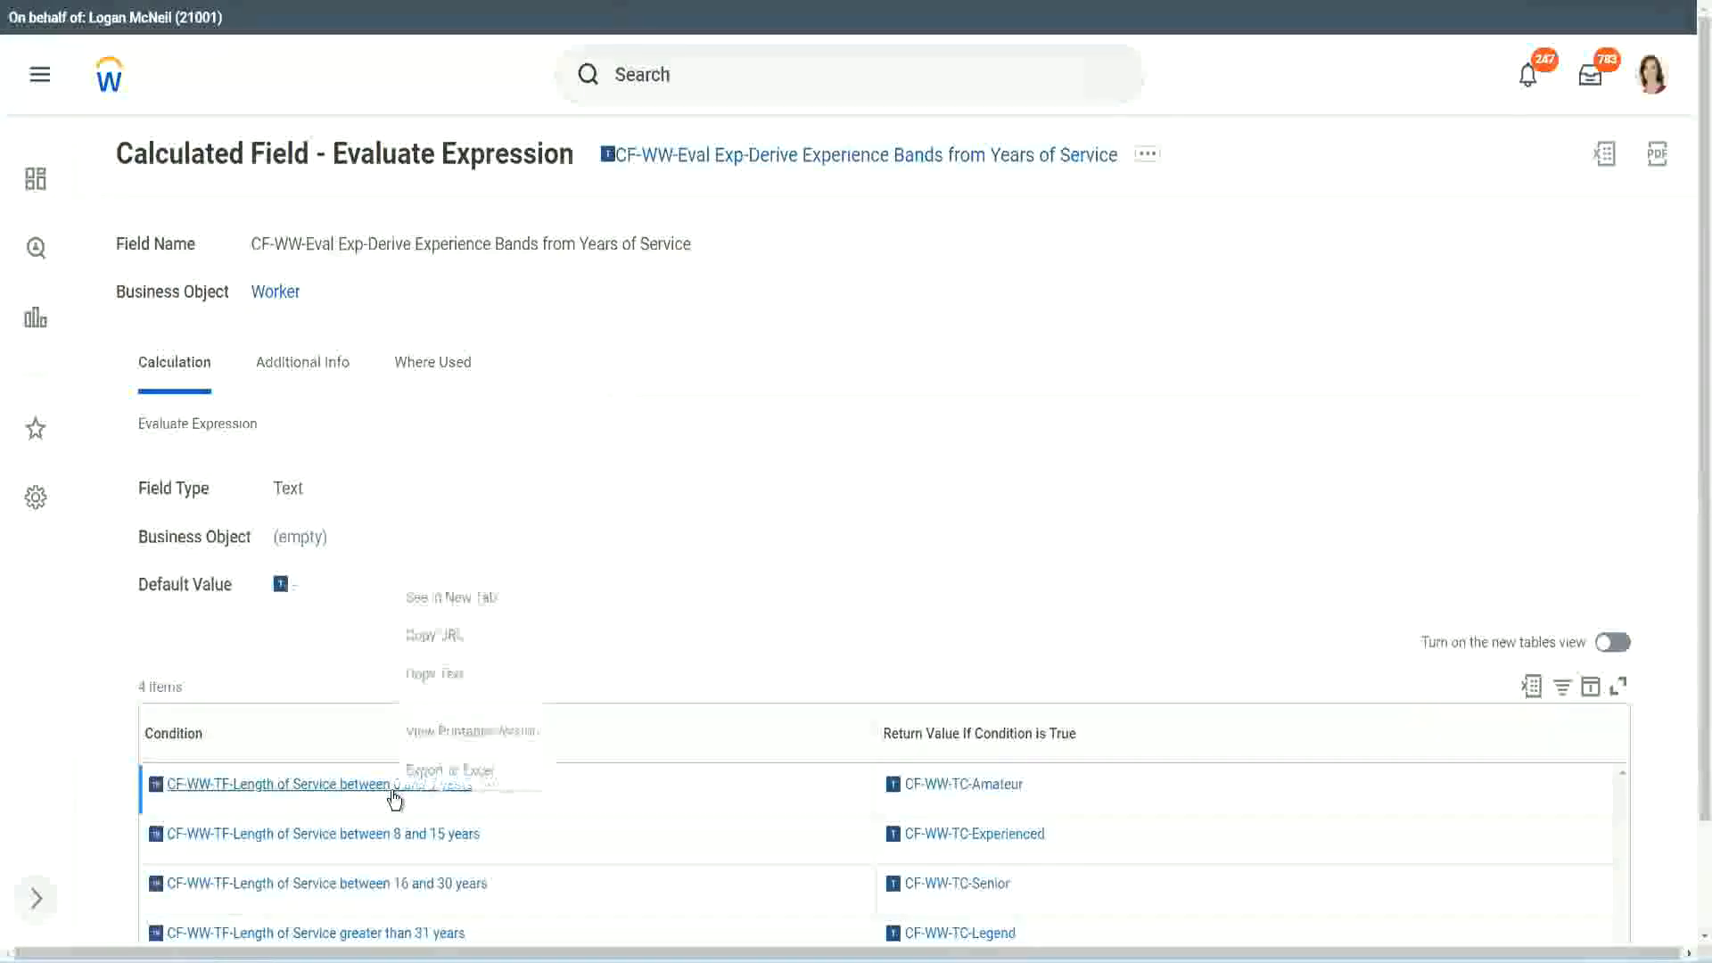
click(463, 675)
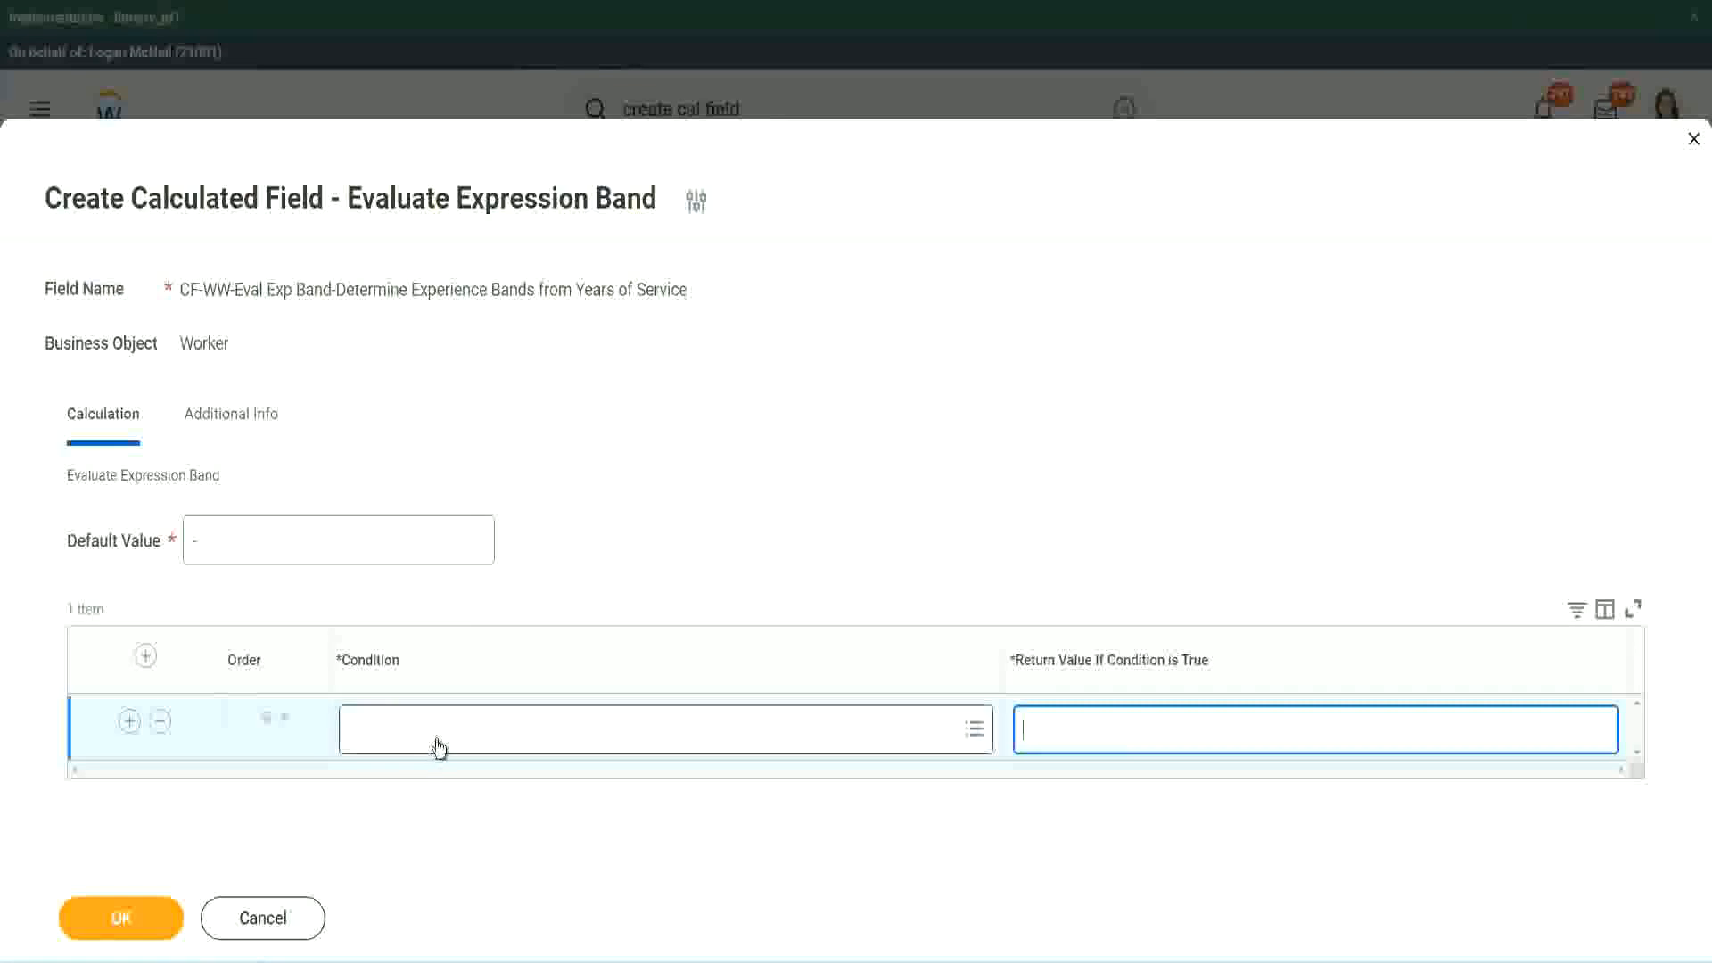
click(435, 740)
text(CF-WW-TF-Length of Service between 0 and 7 years)
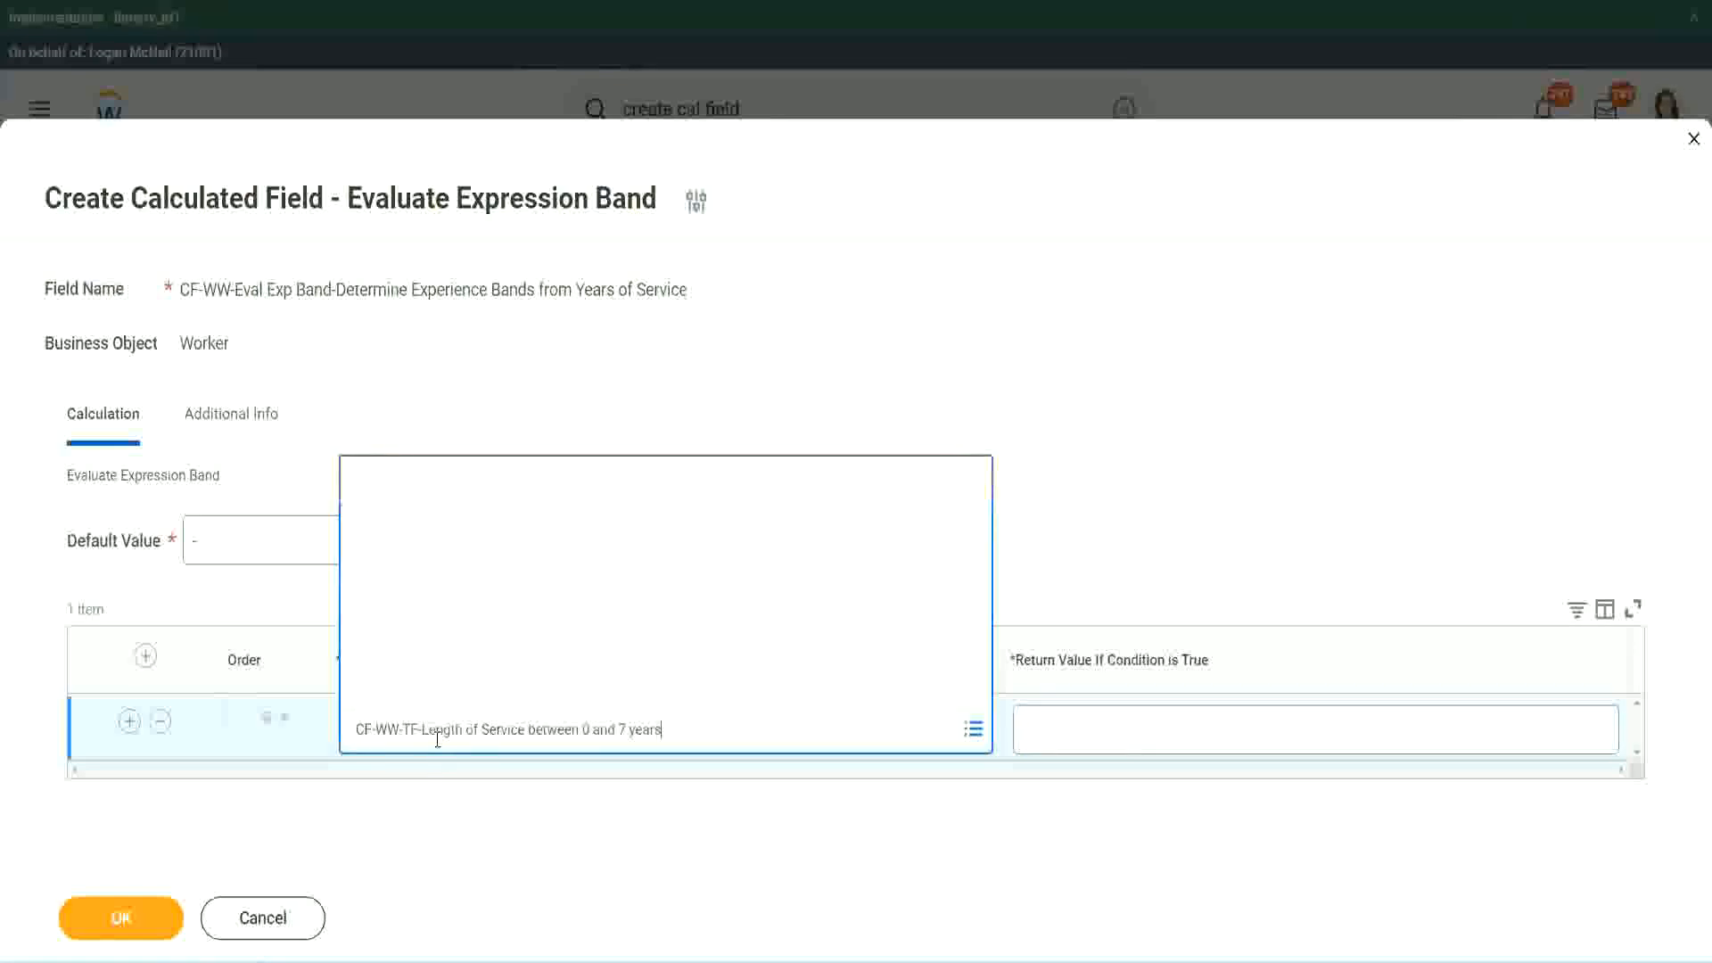
key(Return)
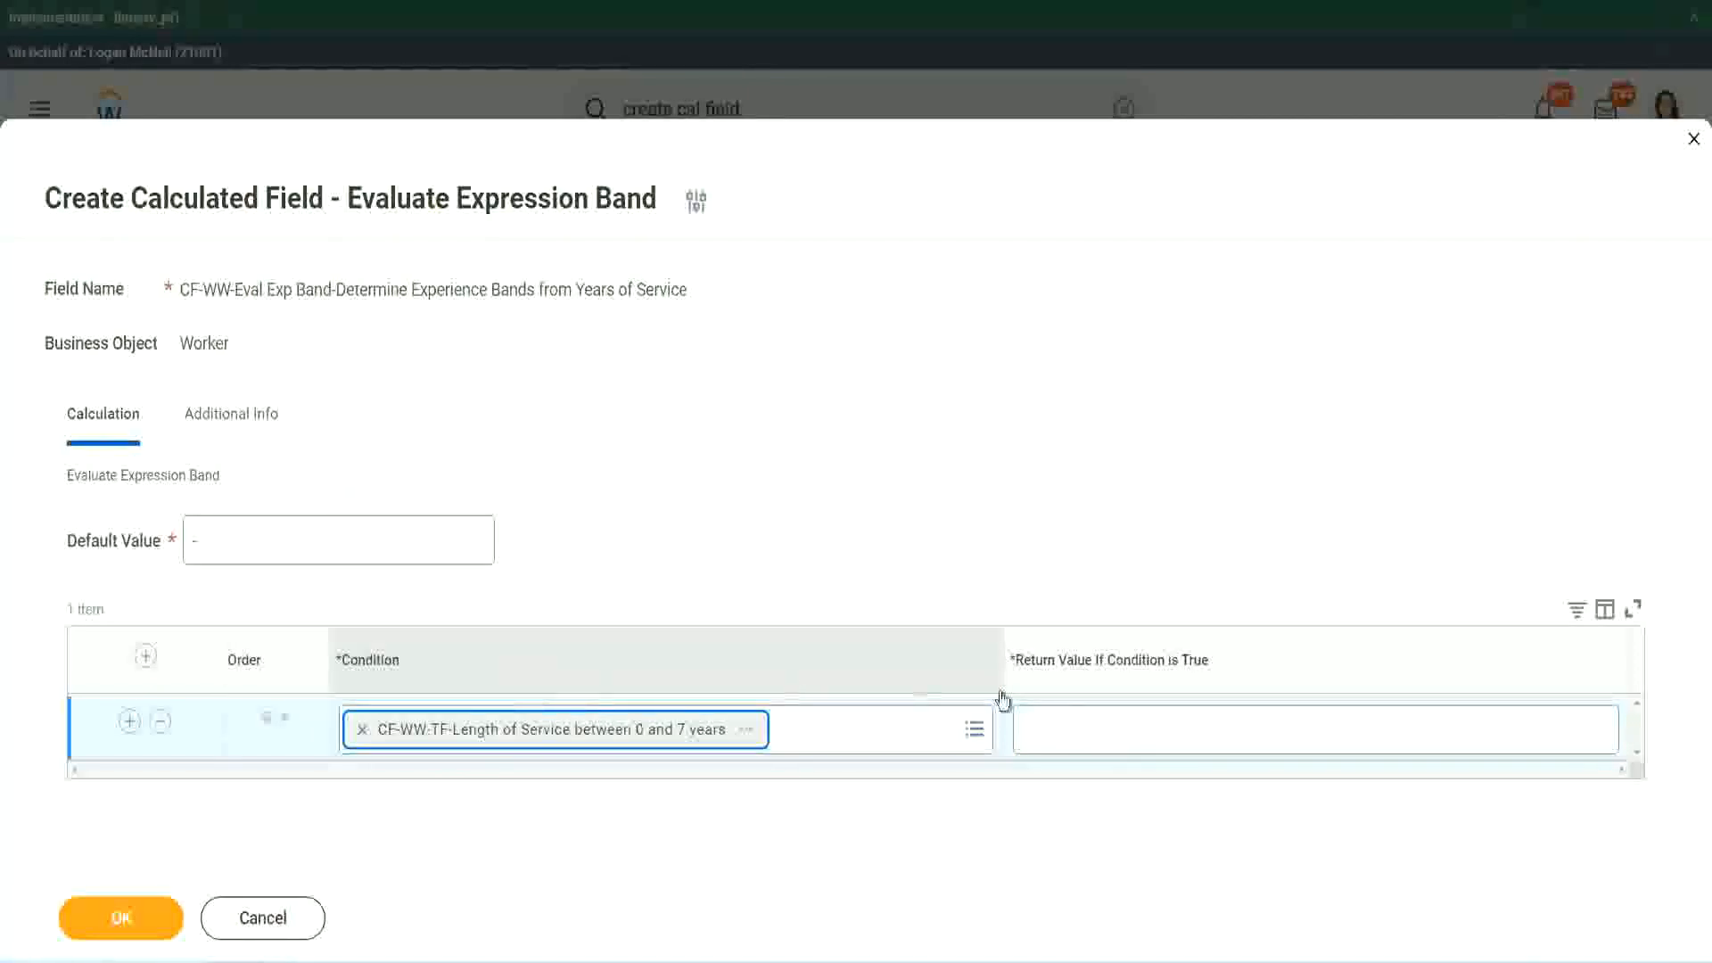
click(1081, 713)
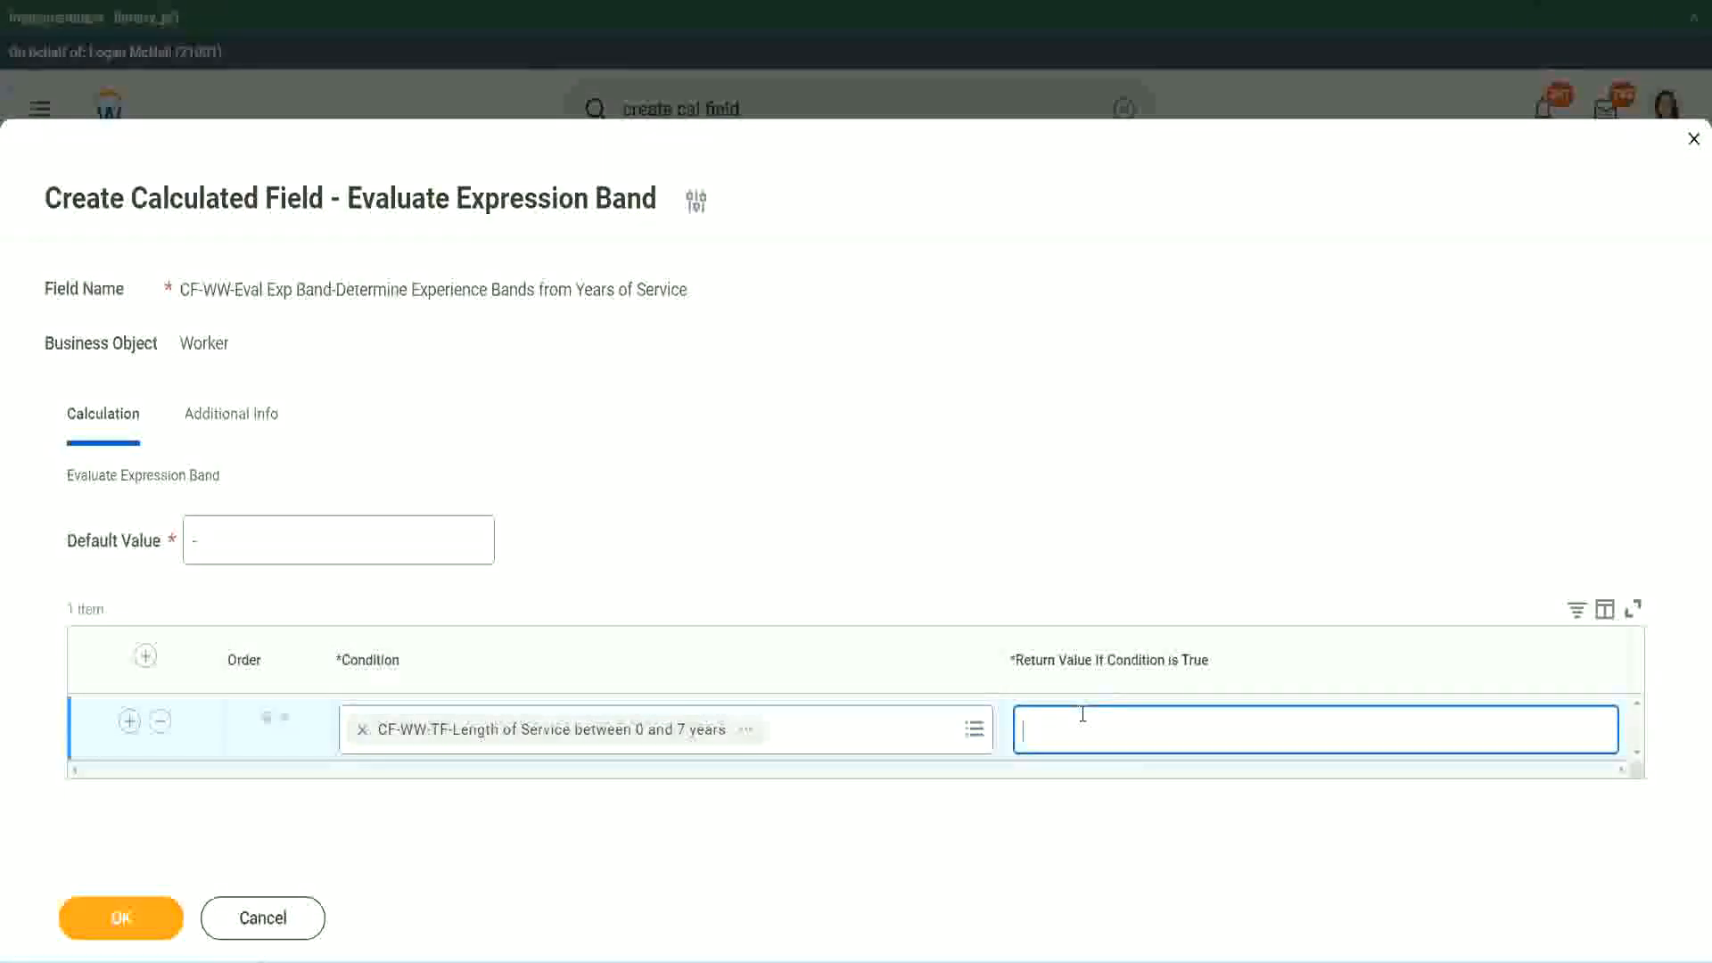
text(Amateur)
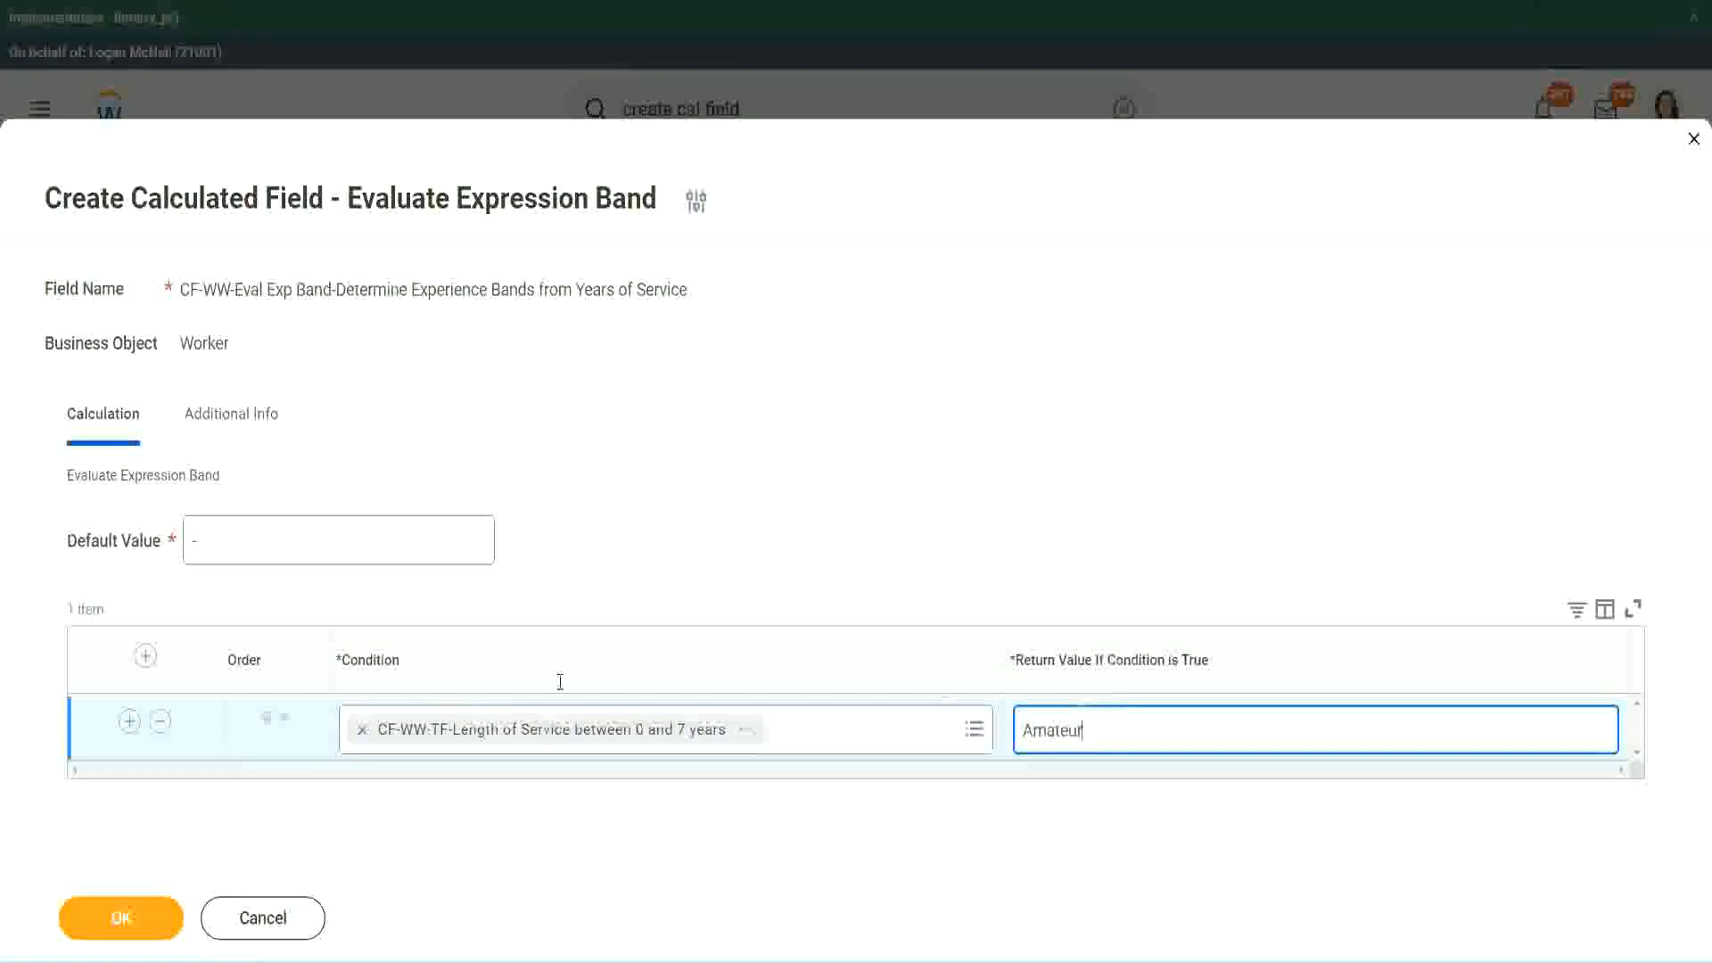
Add three more empty condition rows below the Amateur row
click(129, 723)
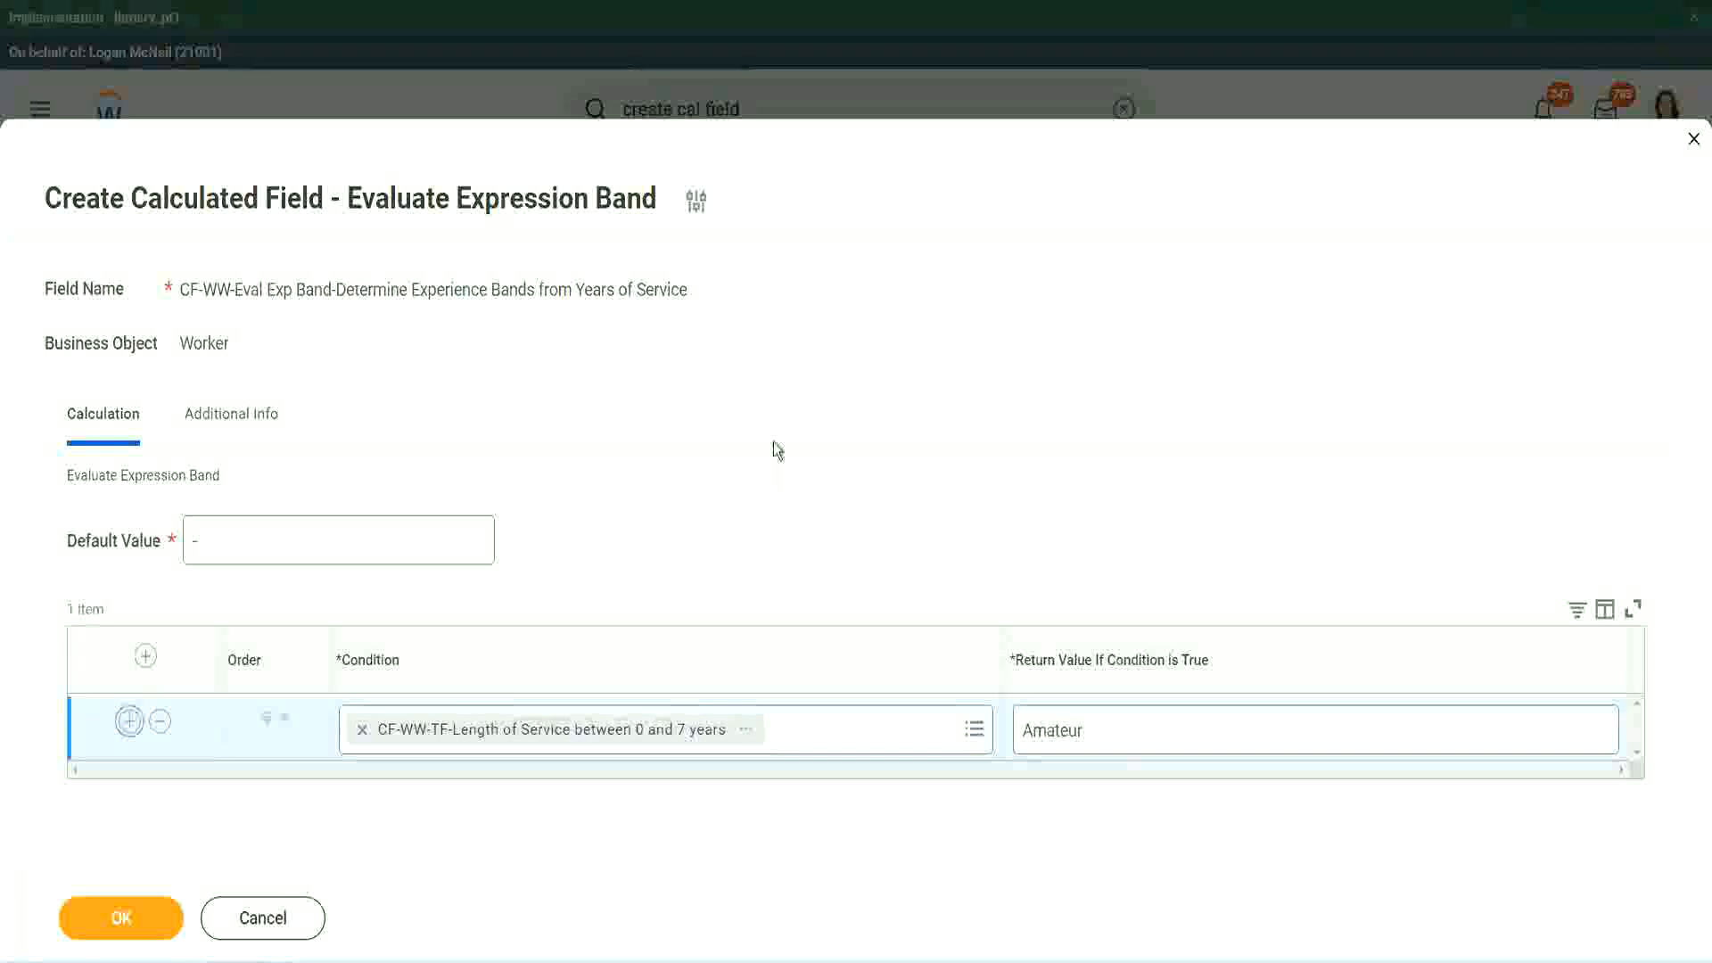
click(129, 787)
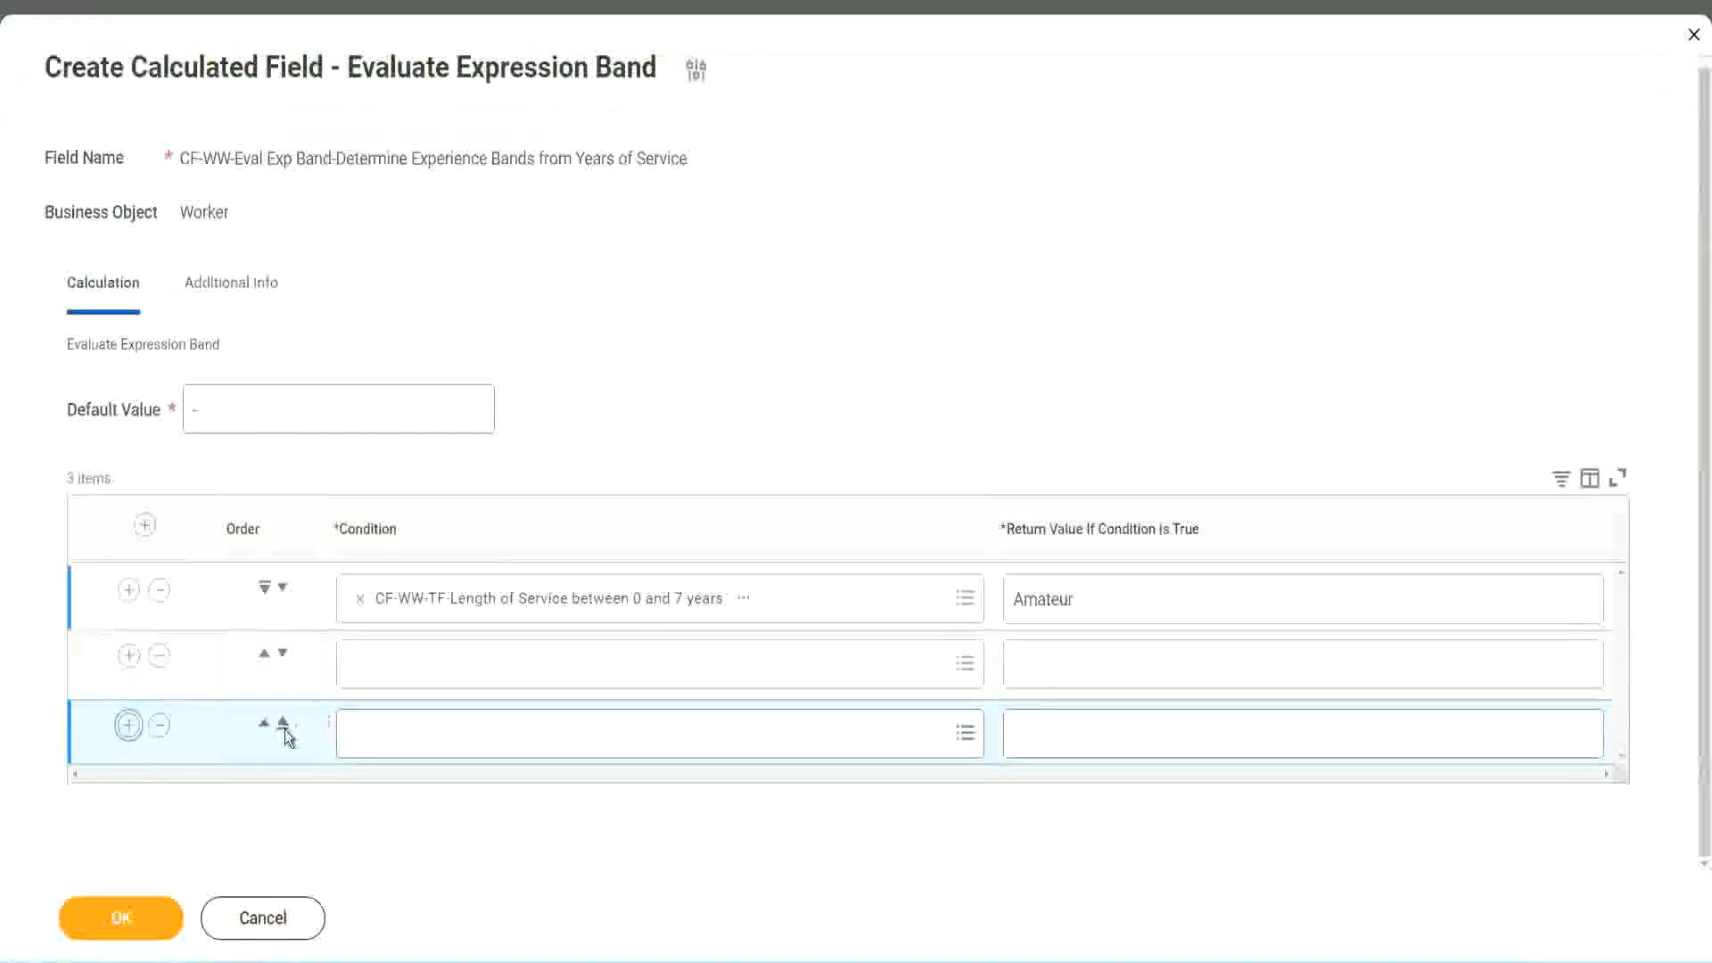
click(128, 724)
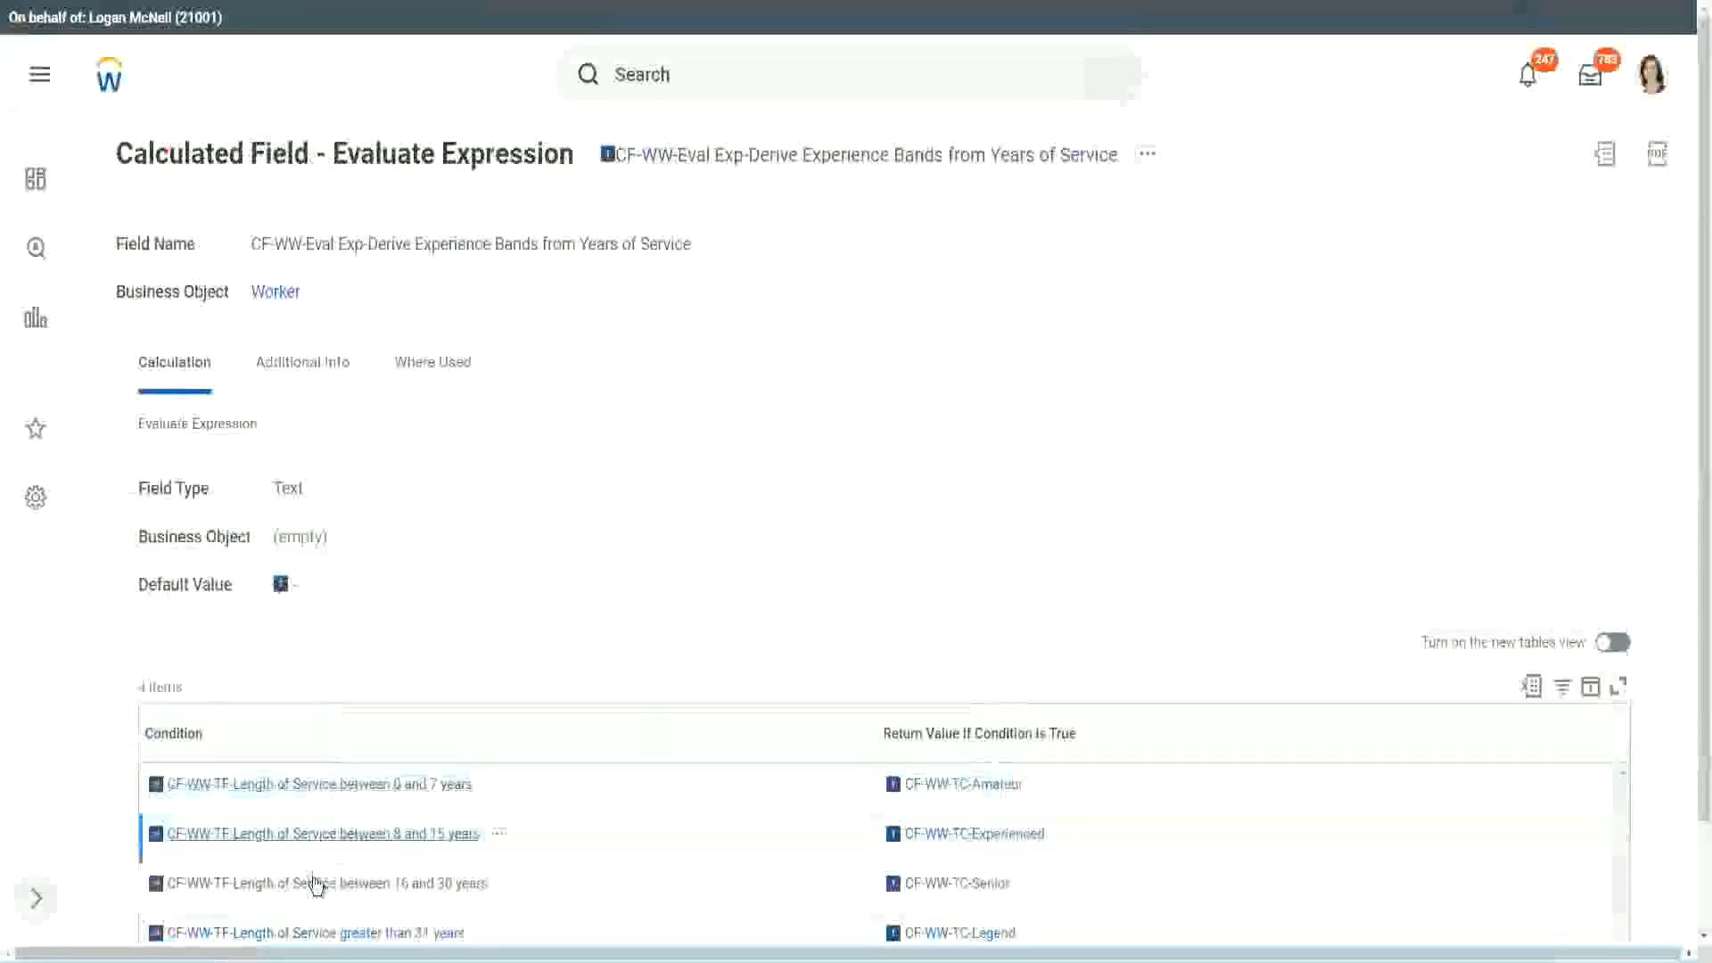
Copy the condition CF-WW-TF-Length of Service between 16 and 30 years into the second row and move that row down one position
right_click(316, 882)
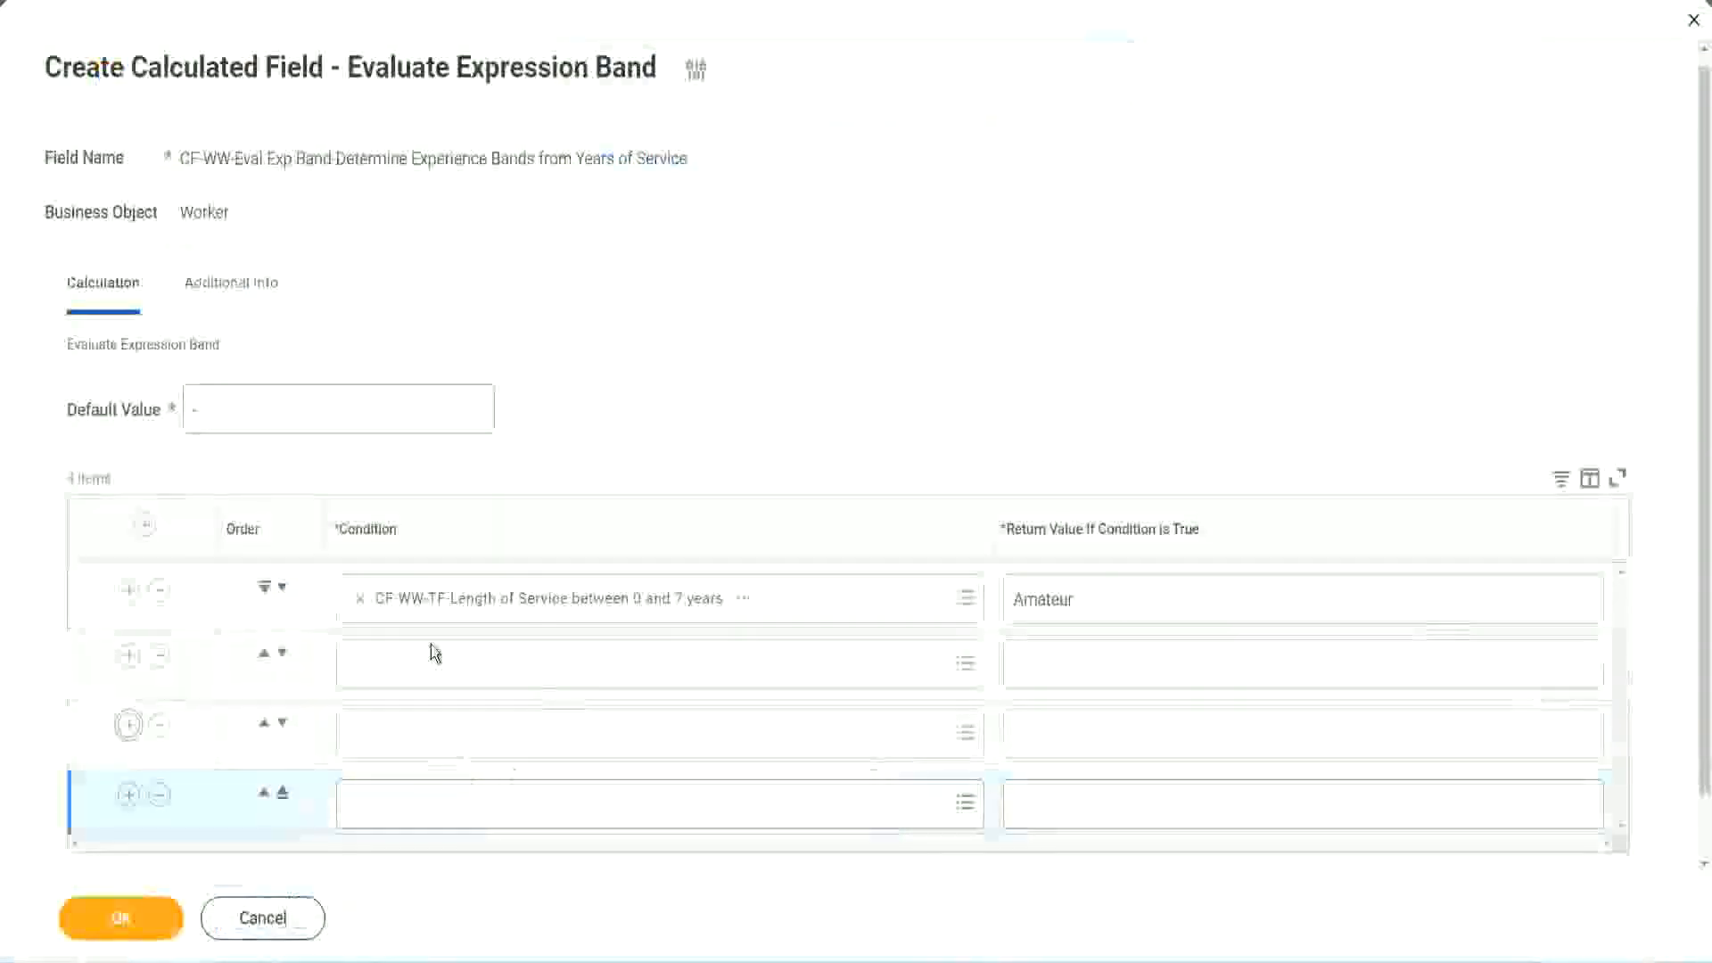
click(434, 659)
text(CF-WW-TF-Length of Service between 16 and 30 years)
key(Return)
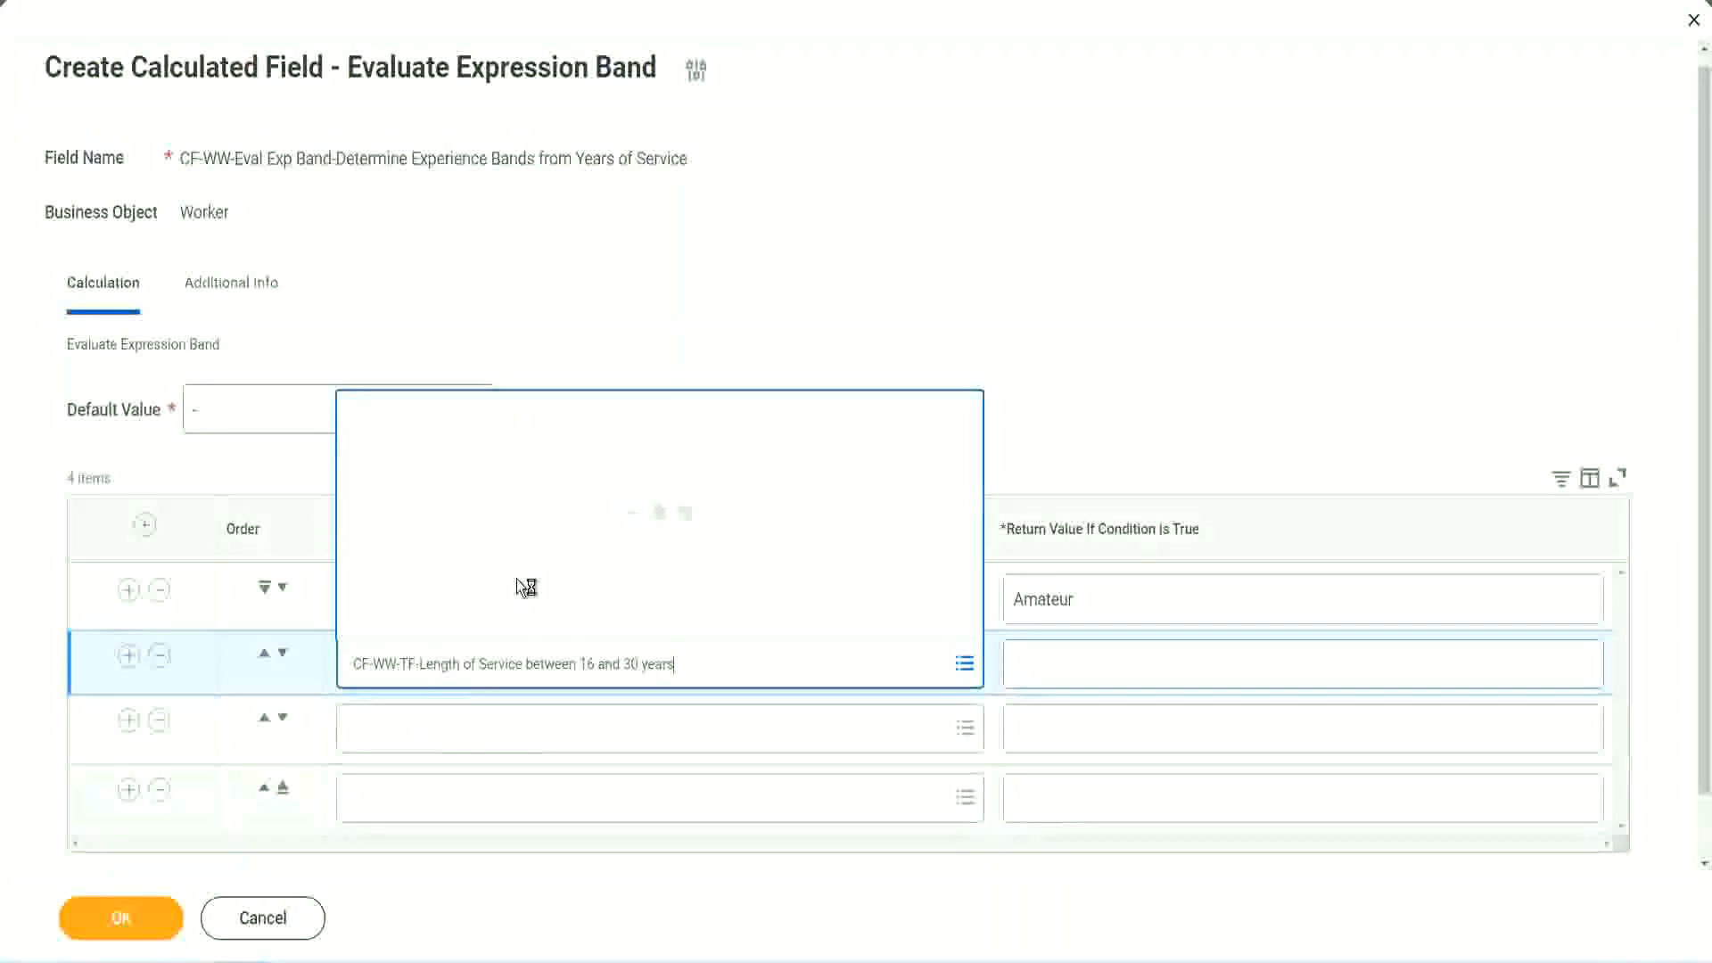
click(283, 654)
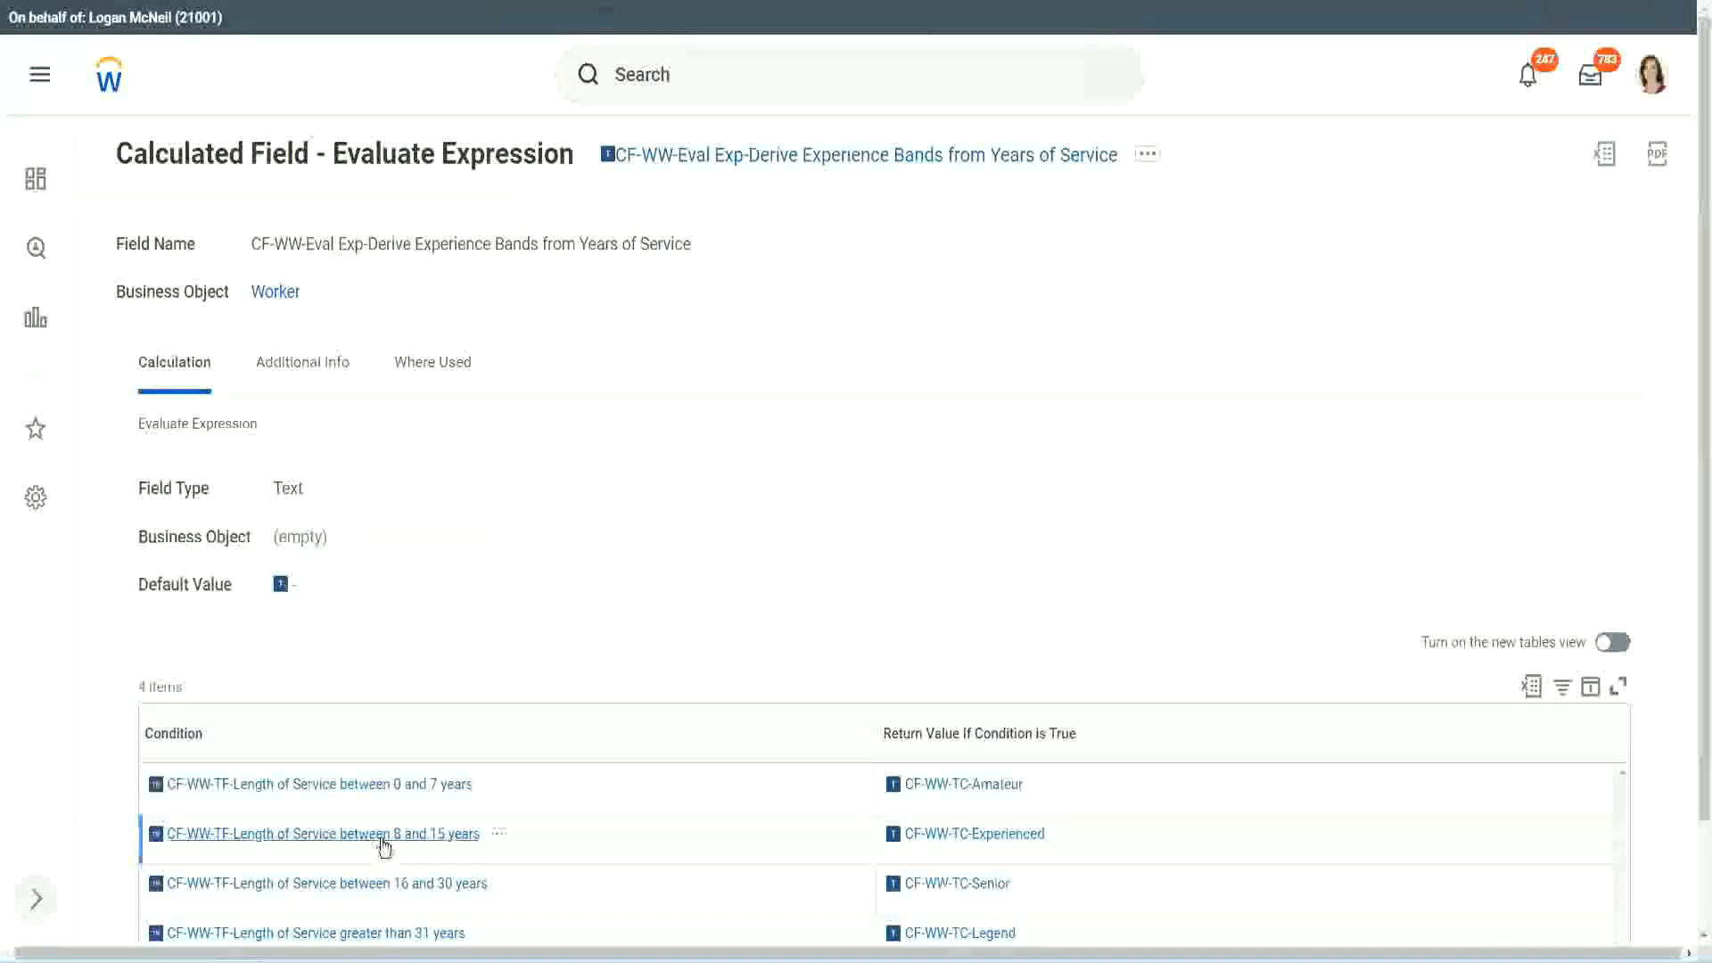
Copy the condition CF-WW-TF-Length of Service between 8 and 15 years from the existing field into the empty second row
right_click(384, 846)
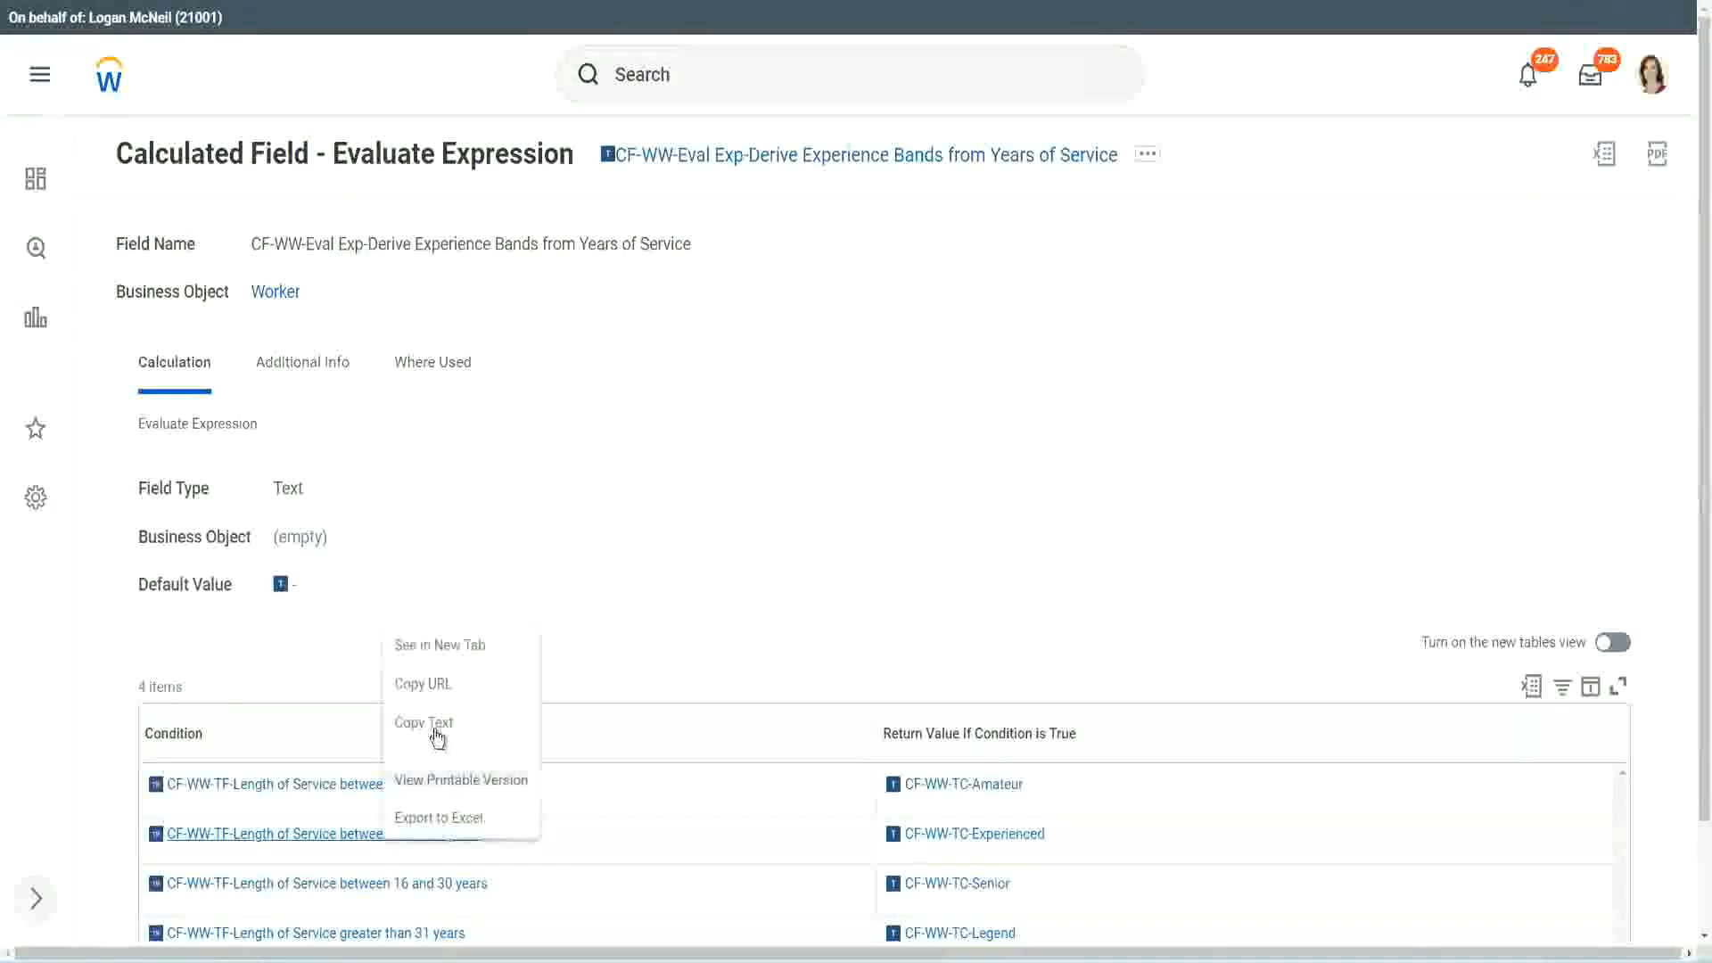
click(437, 722)
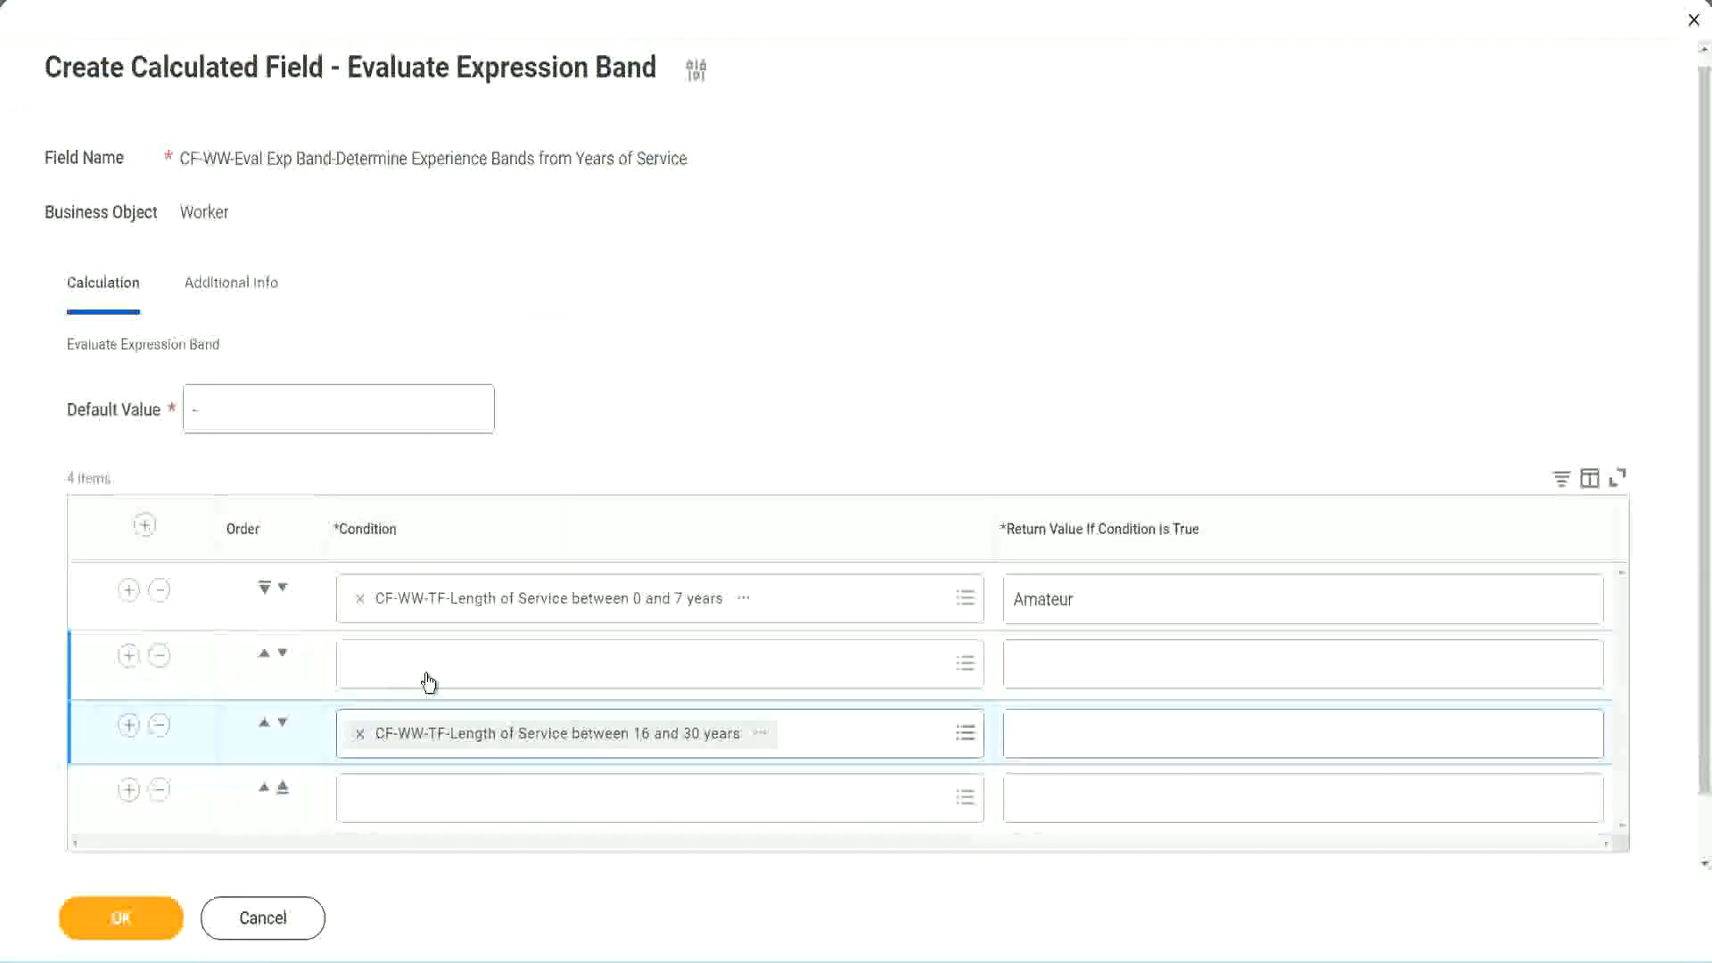
click(428, 682)
key(ctrl+v)
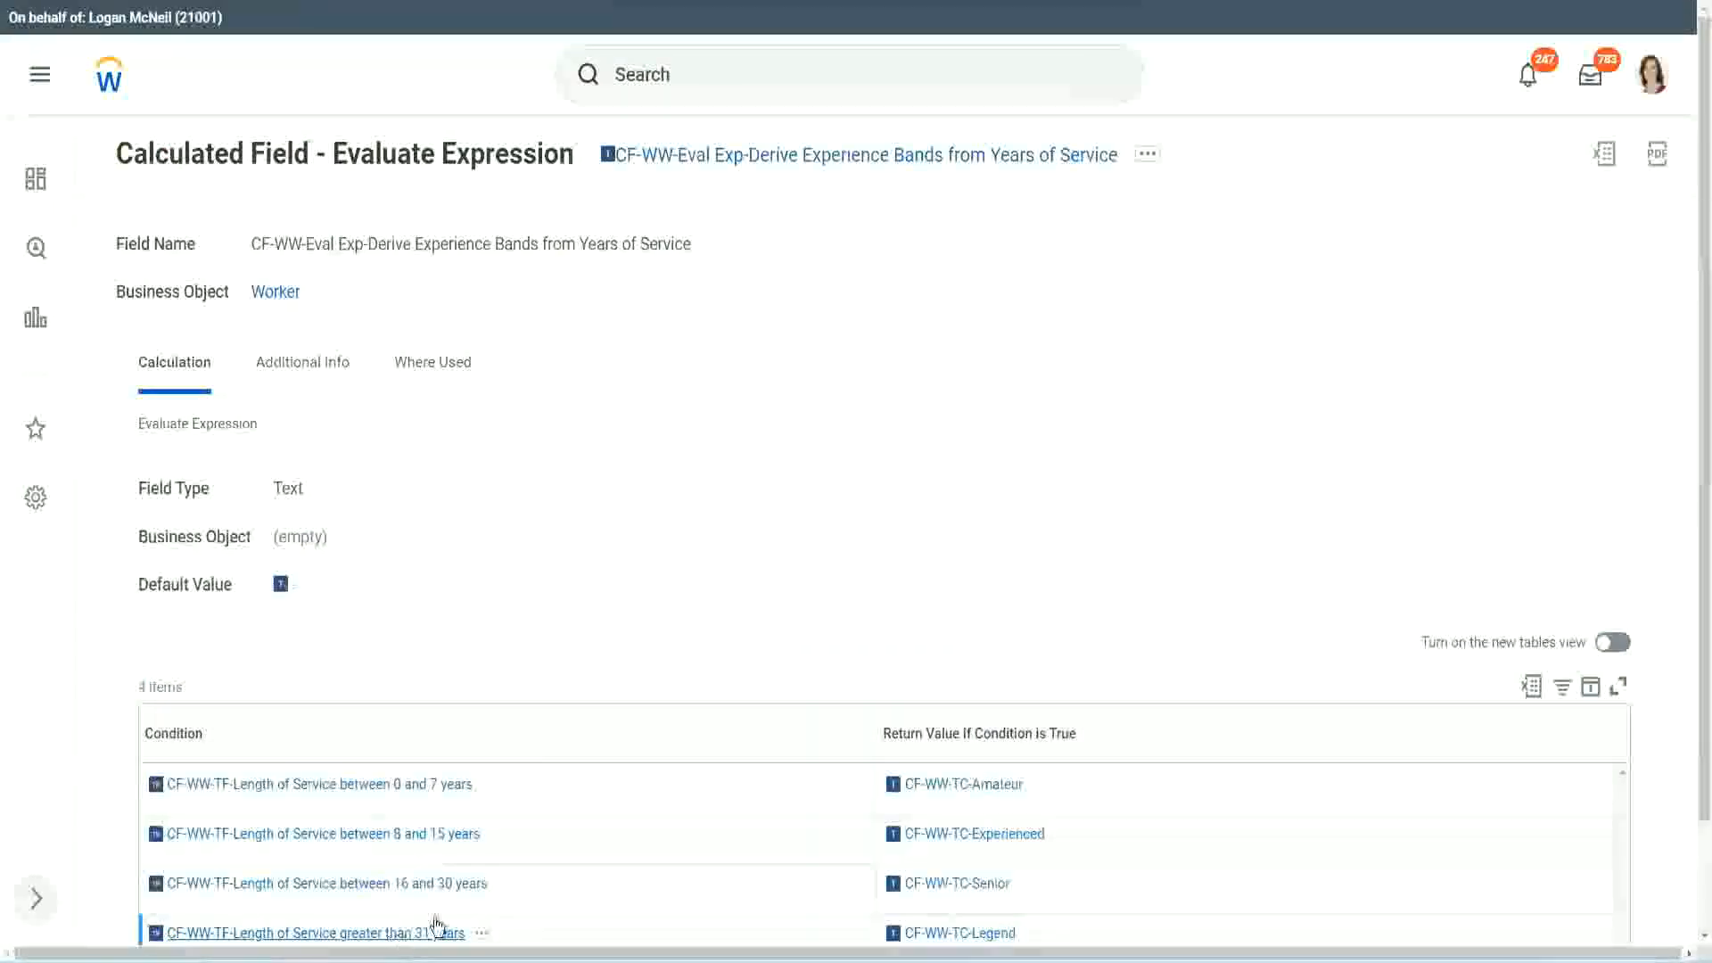
Copy the condition CF-WW-TF-Length of Service greater than 31 years from the existing field into the fourth row
right_click(437, 923)
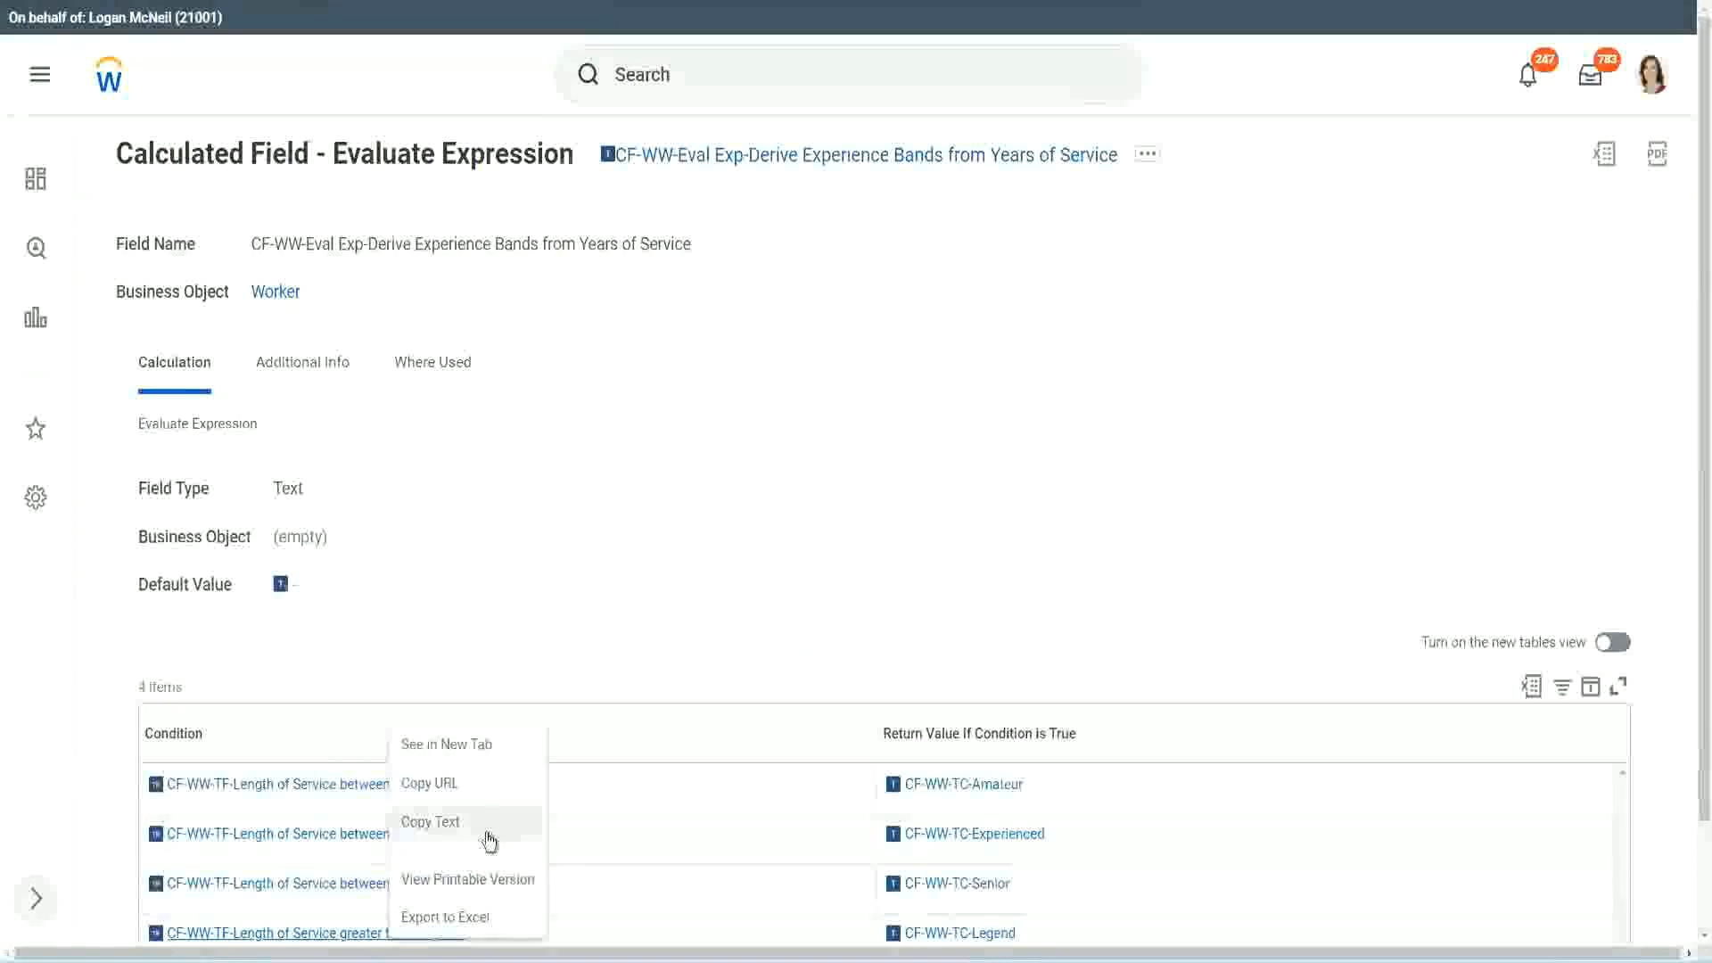
click(489, 841)
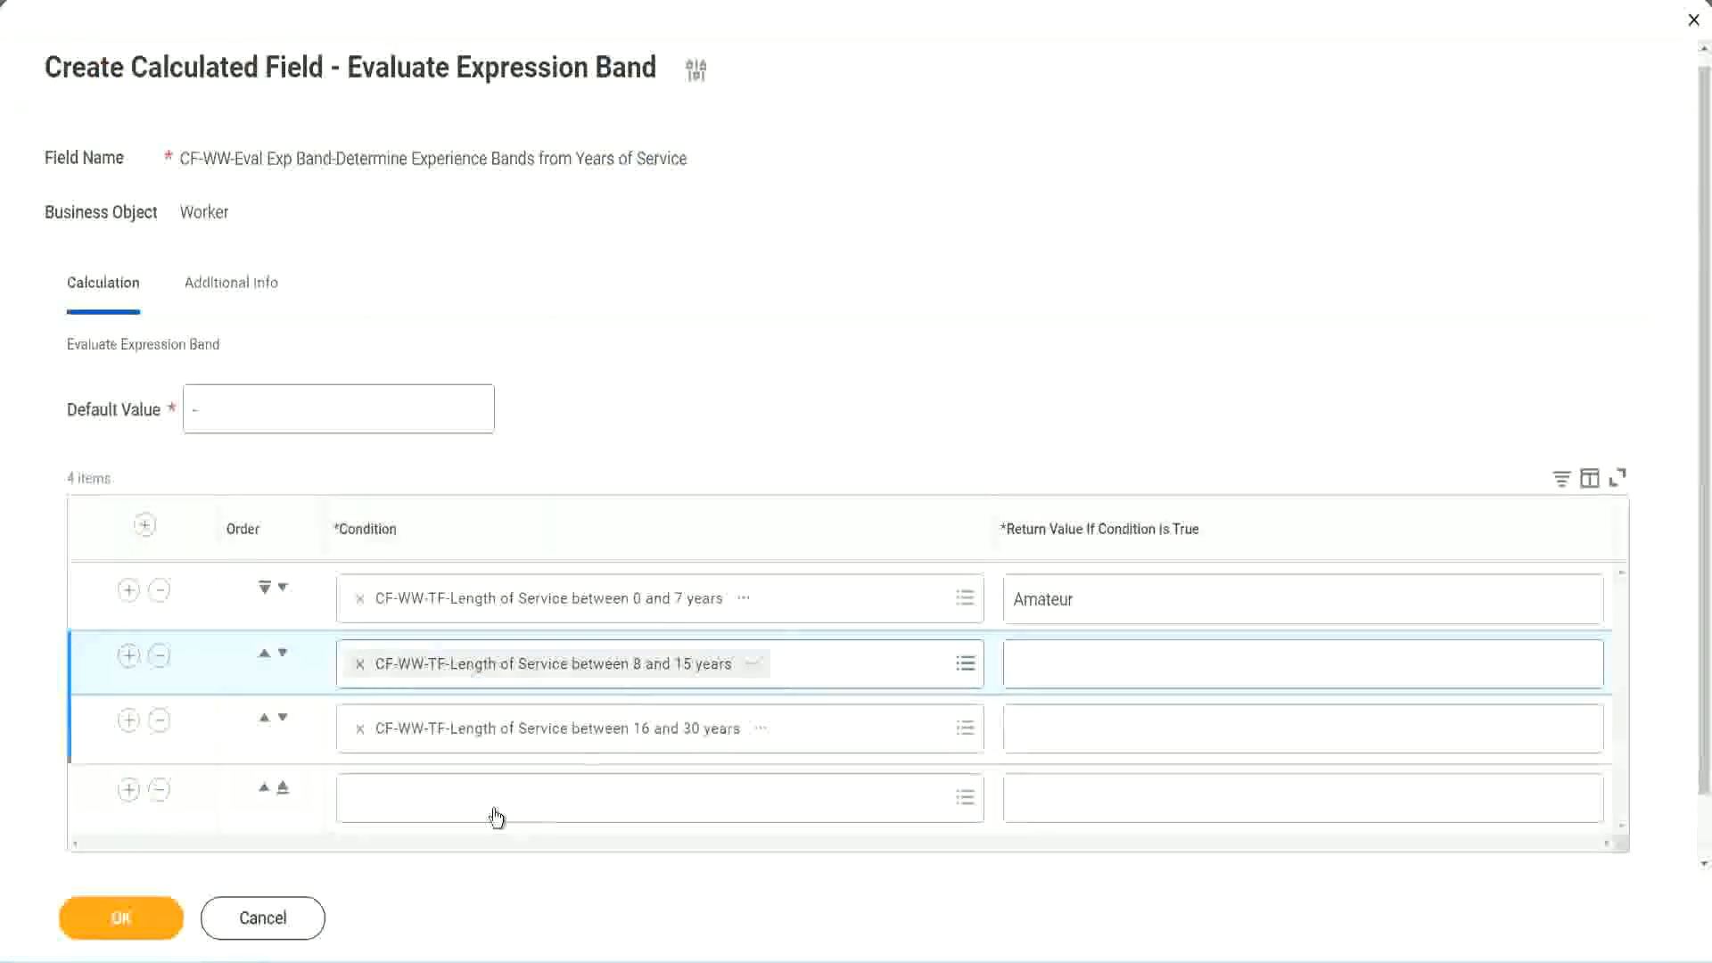
click(492, 785)
key(ctrl+v)
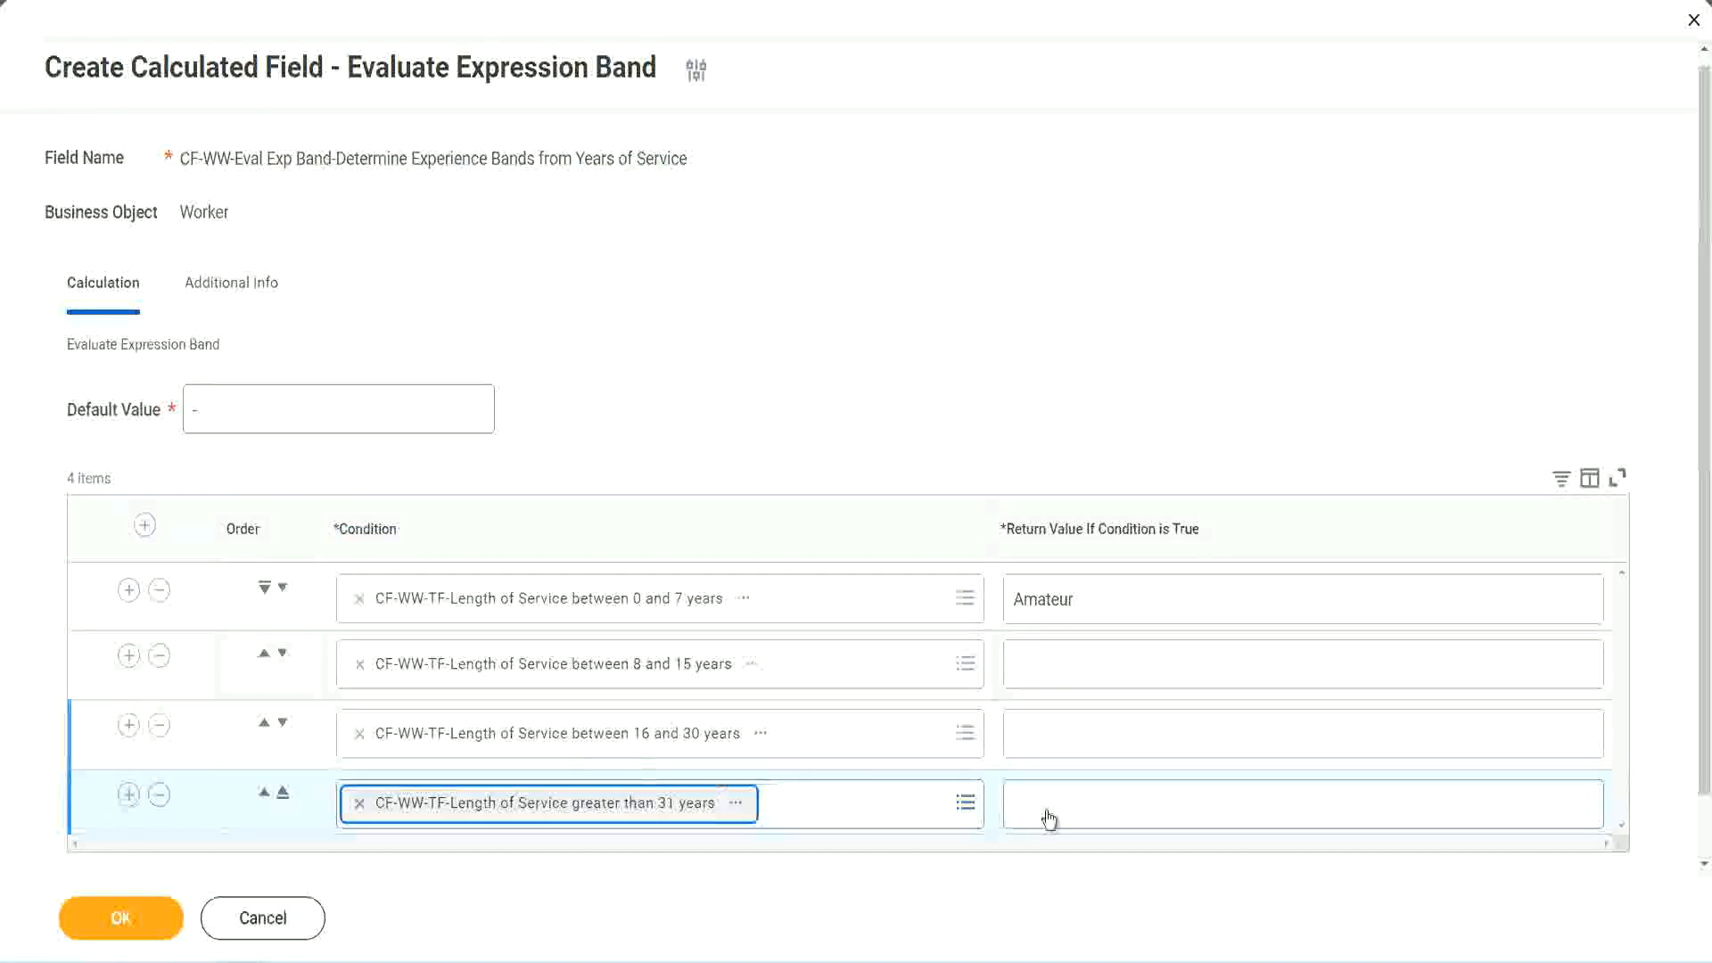
Set the return values to Legend for the fourth row, Senior for the third and Experienced for the second, and save the calculated field
click(1122, 802)
text(Le)
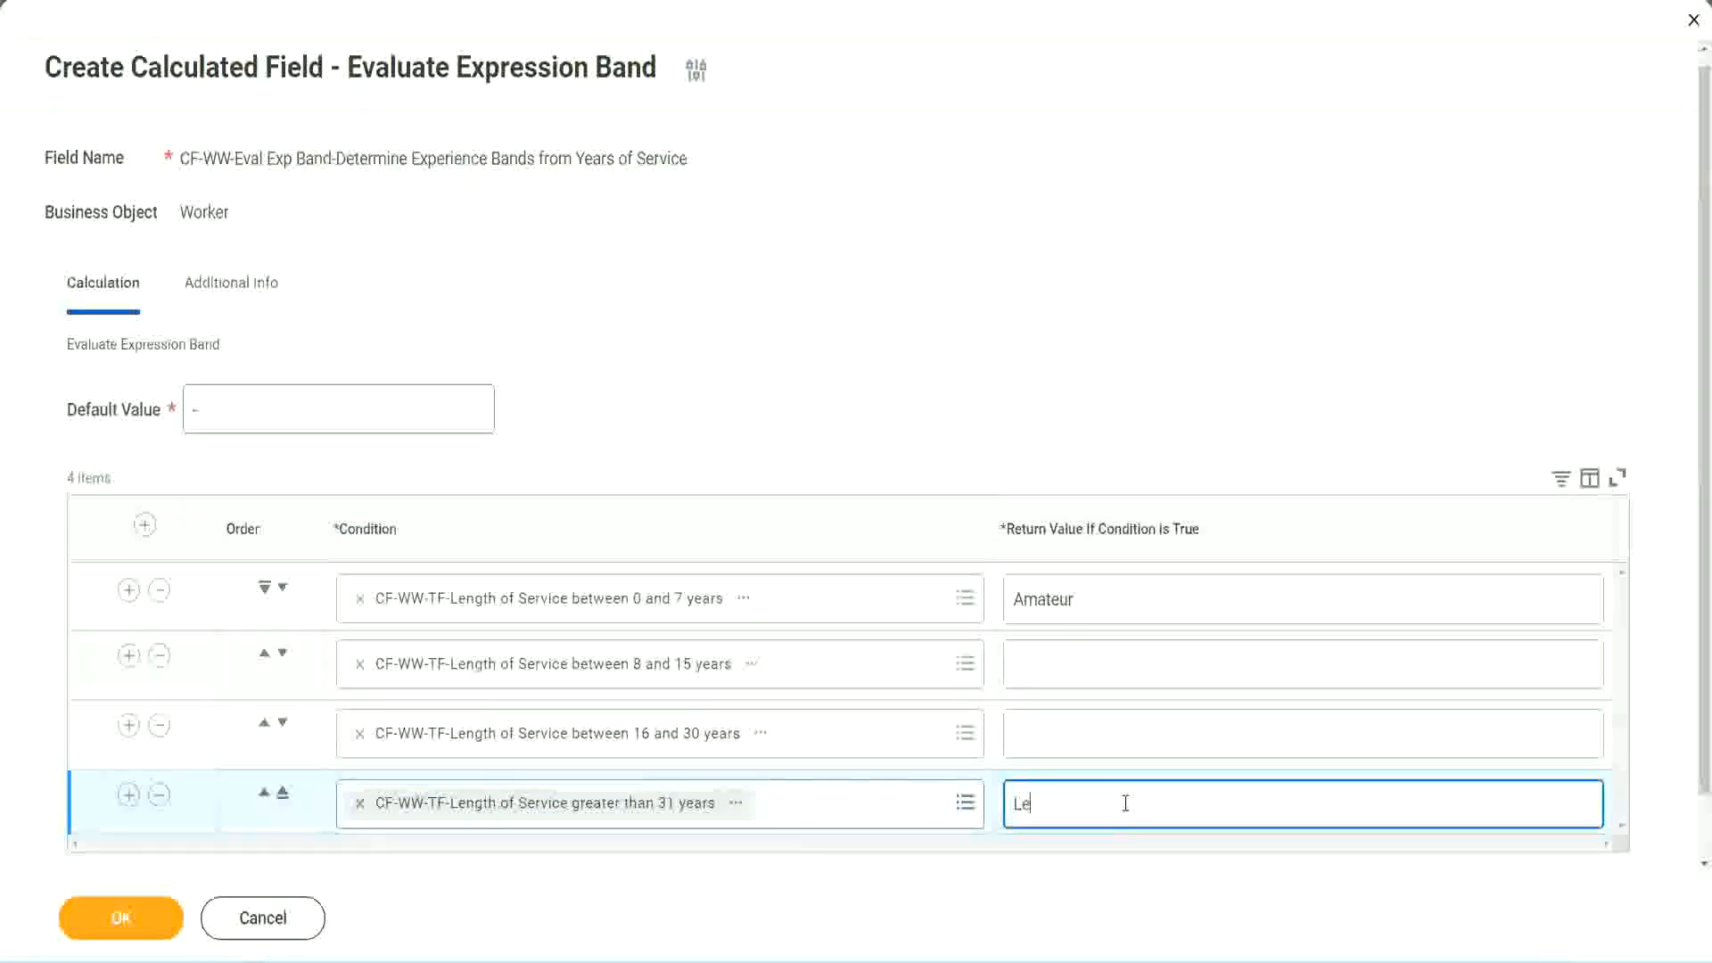
text(gend)
click(1052, 731)
text(Senior)
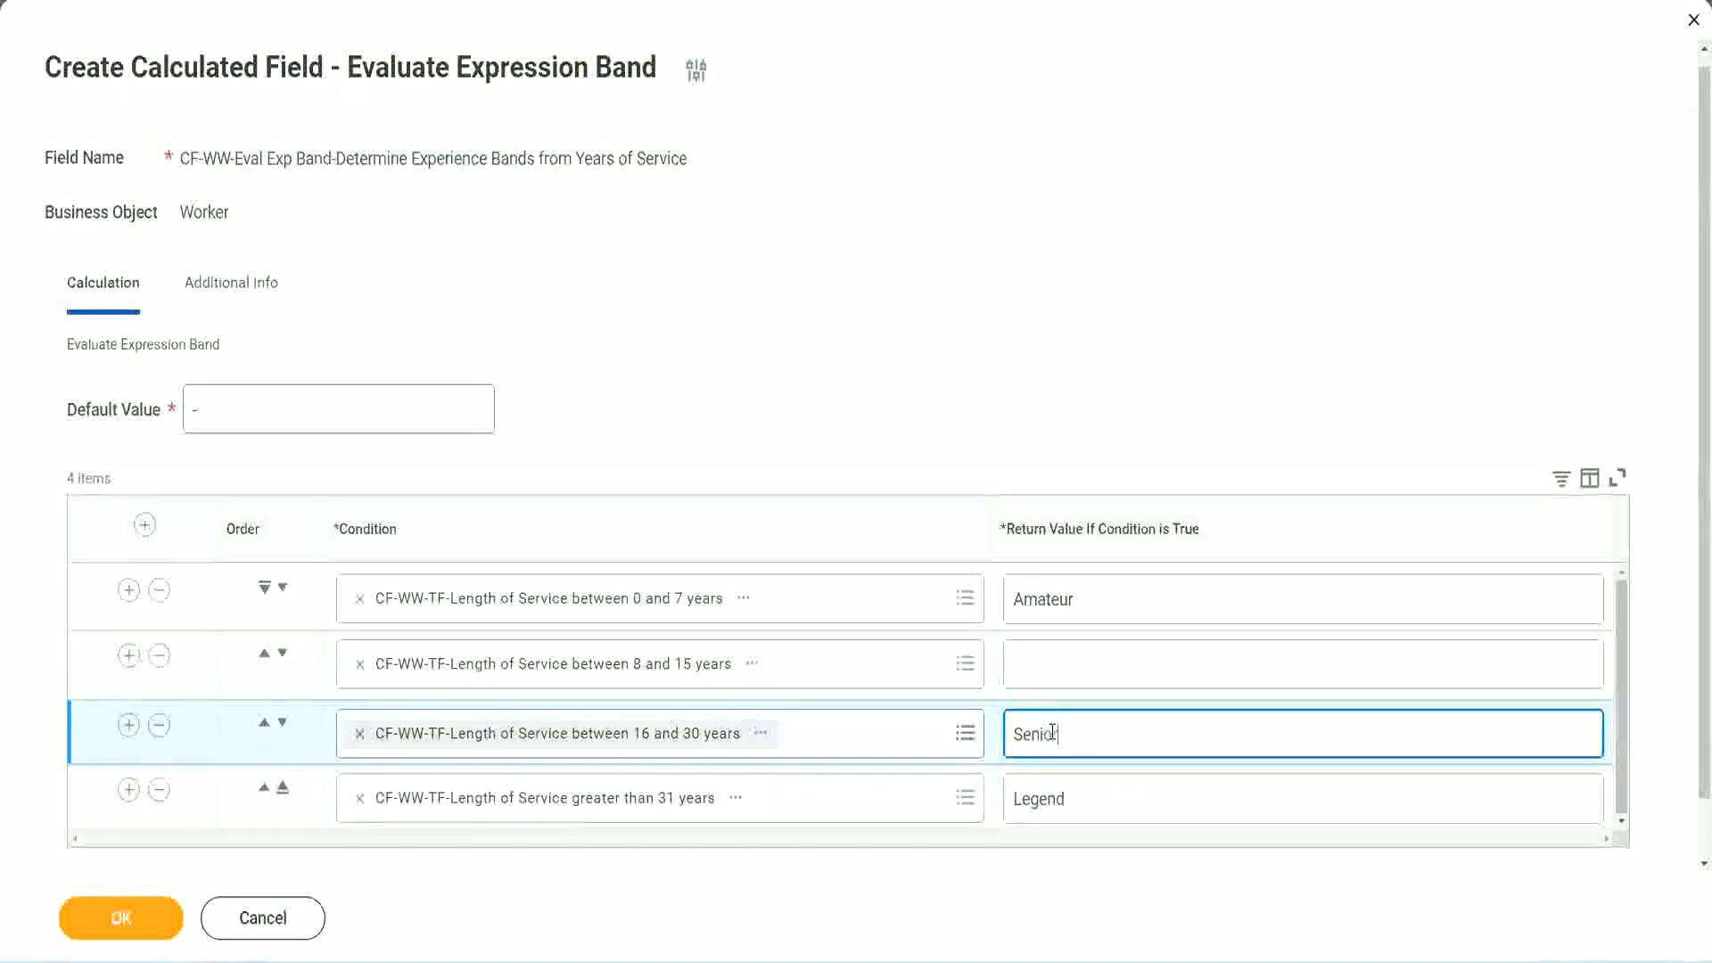
click(1079, 666)
text(Ex)
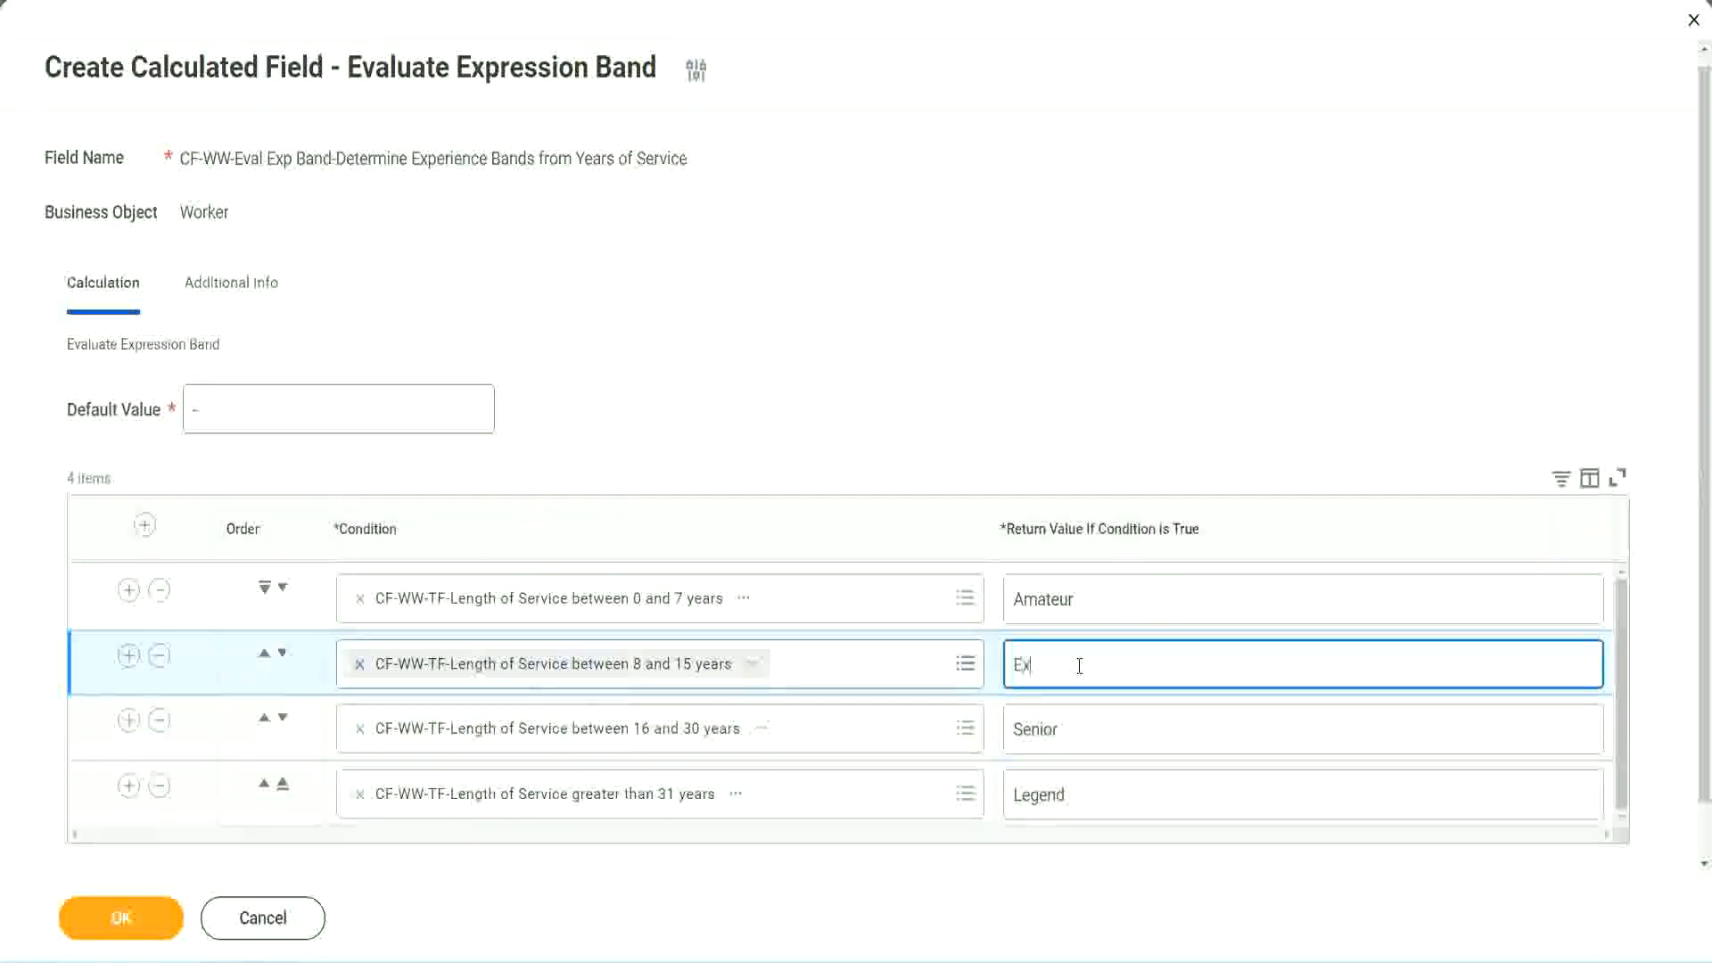
text(perienced)
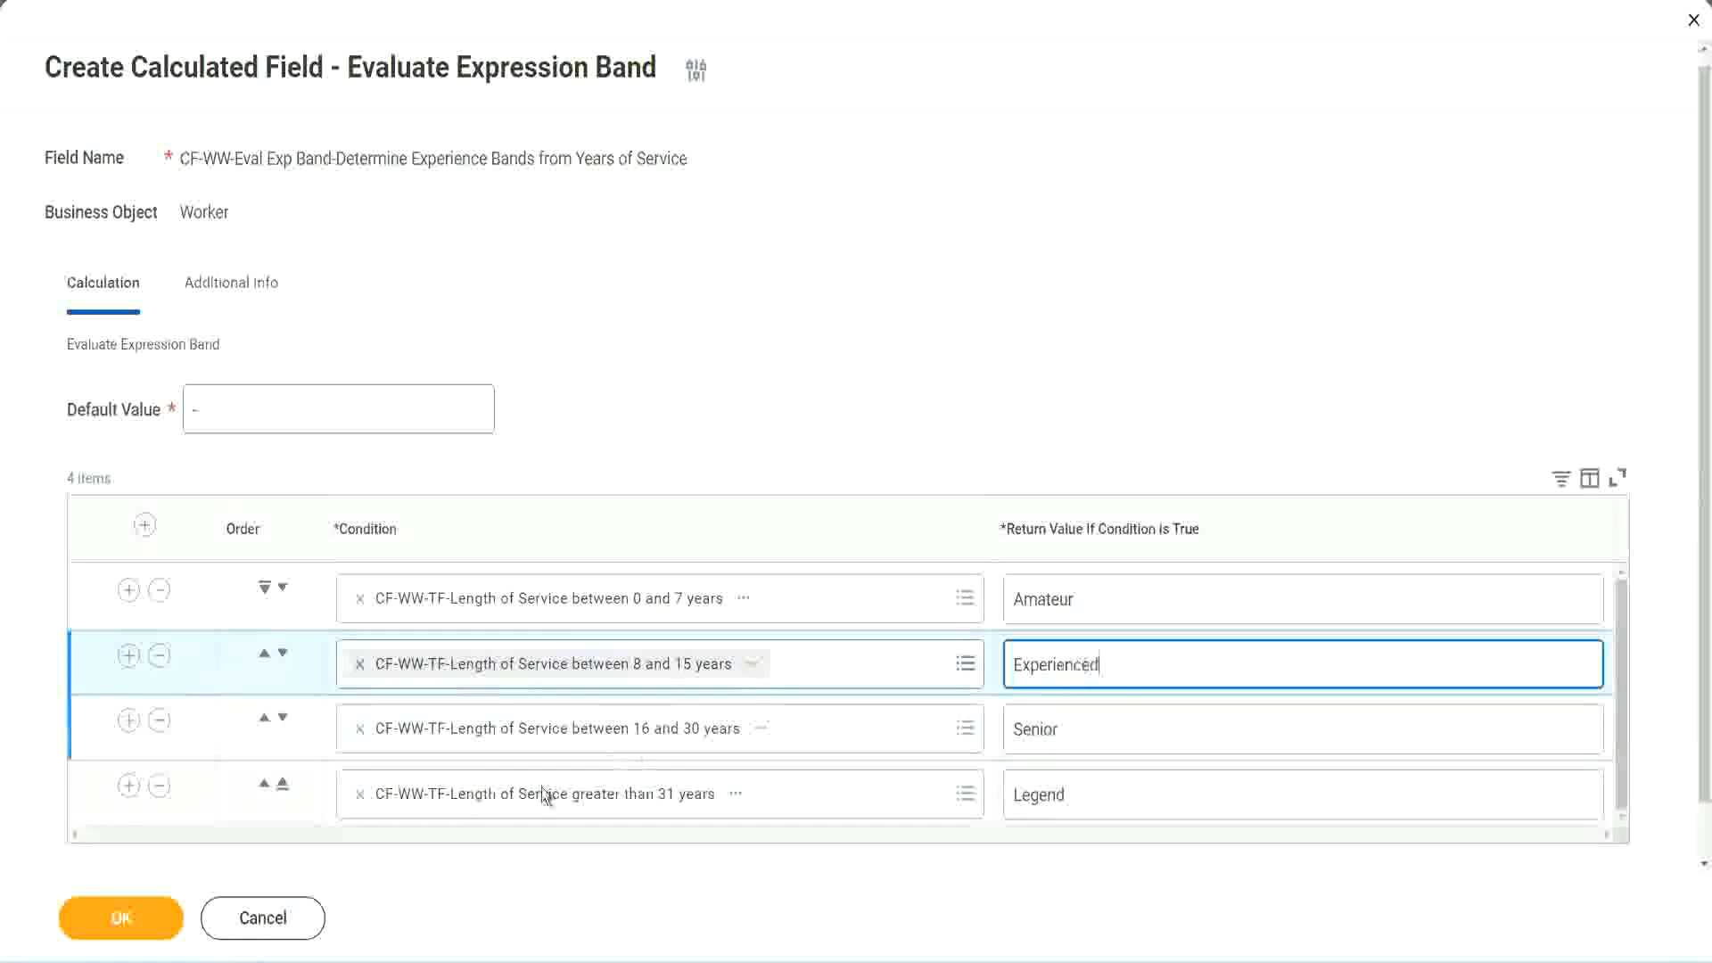
click(121, 918)
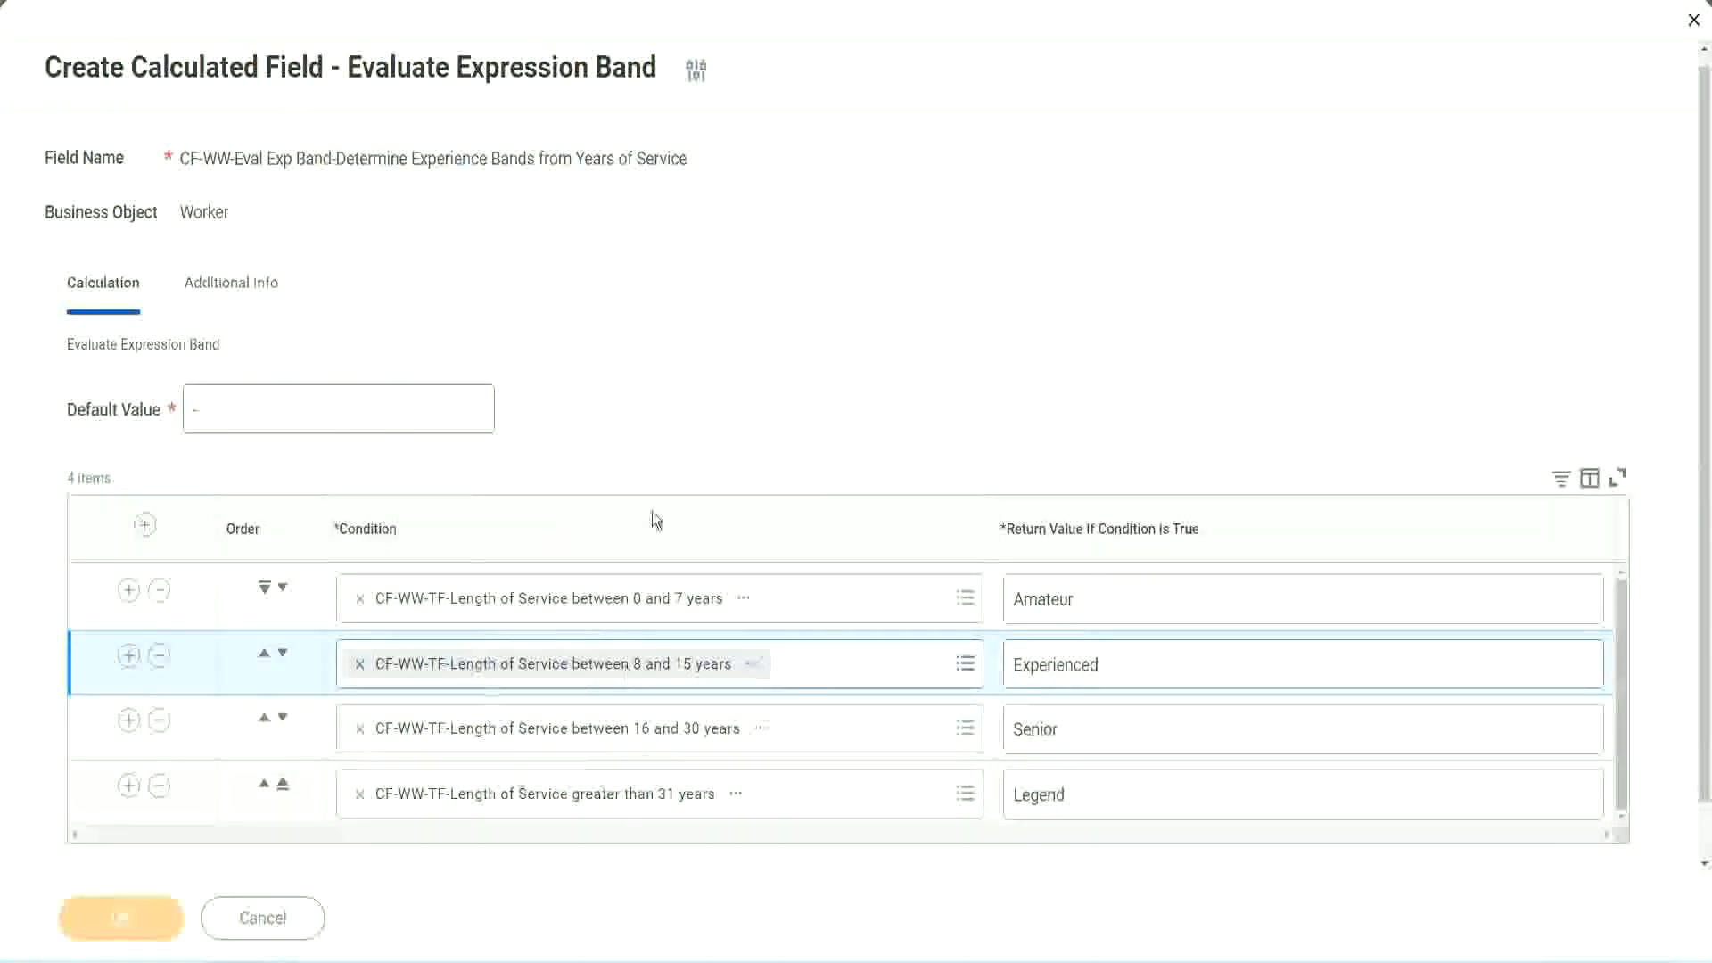
Review the return value of each length-of-service condition in the saved calculated field
scroll(587, 548, down, 3)
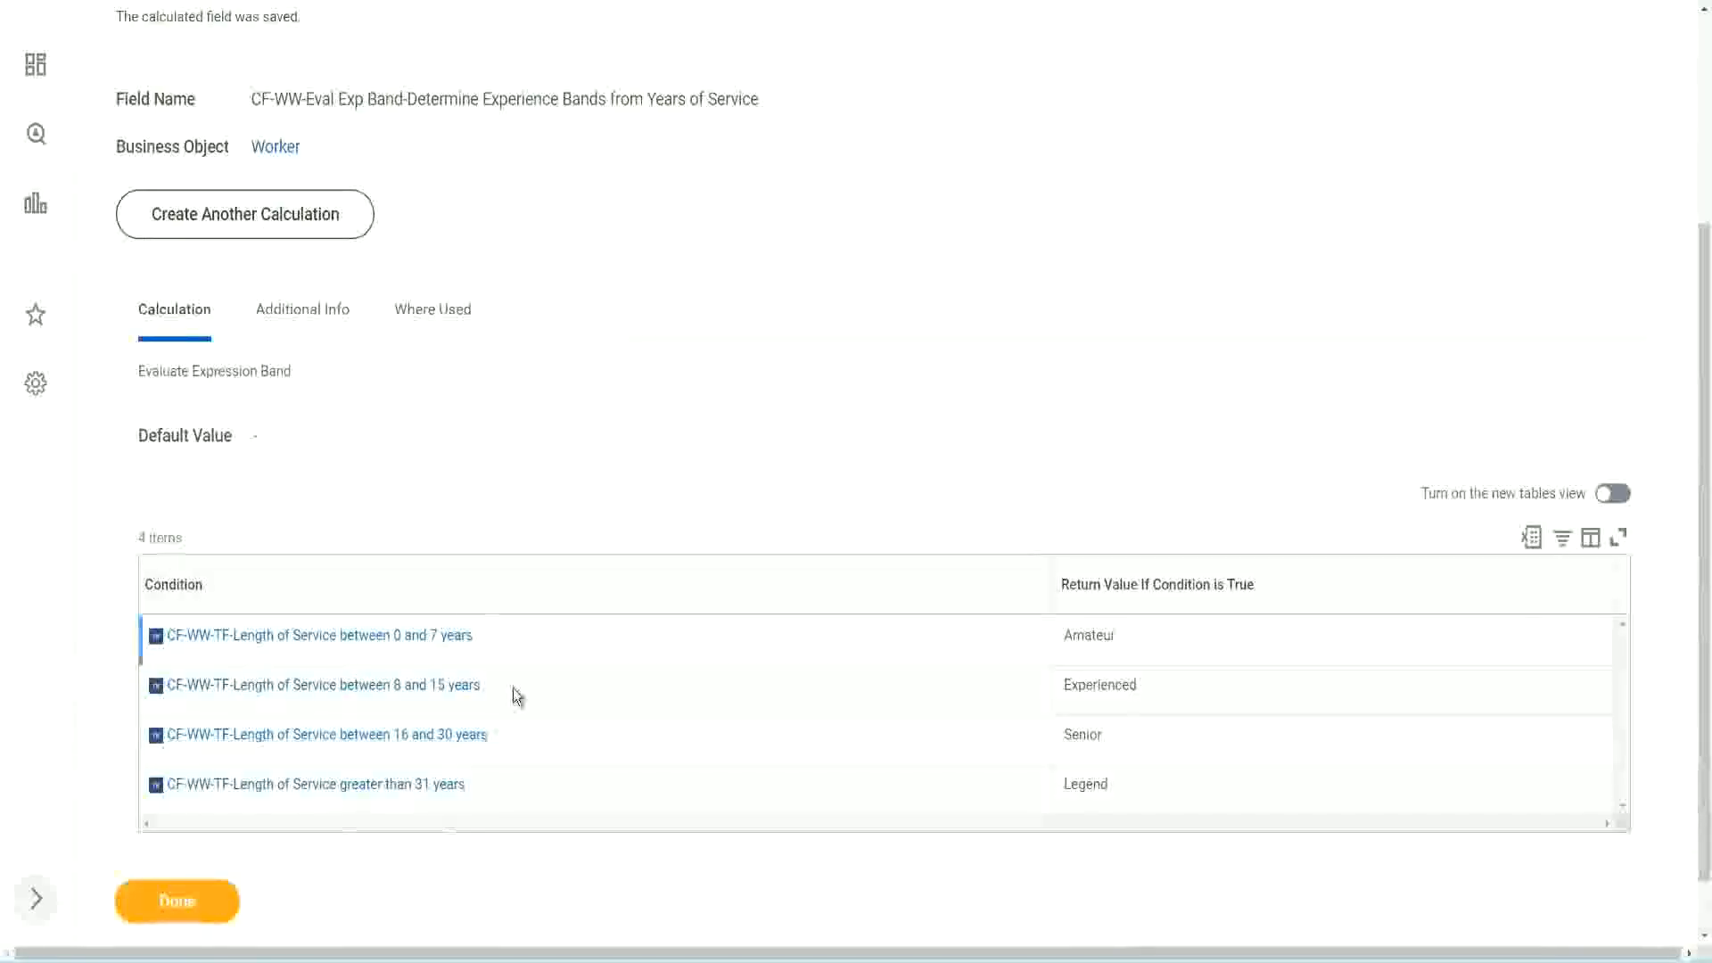
double_click(1092, 635)
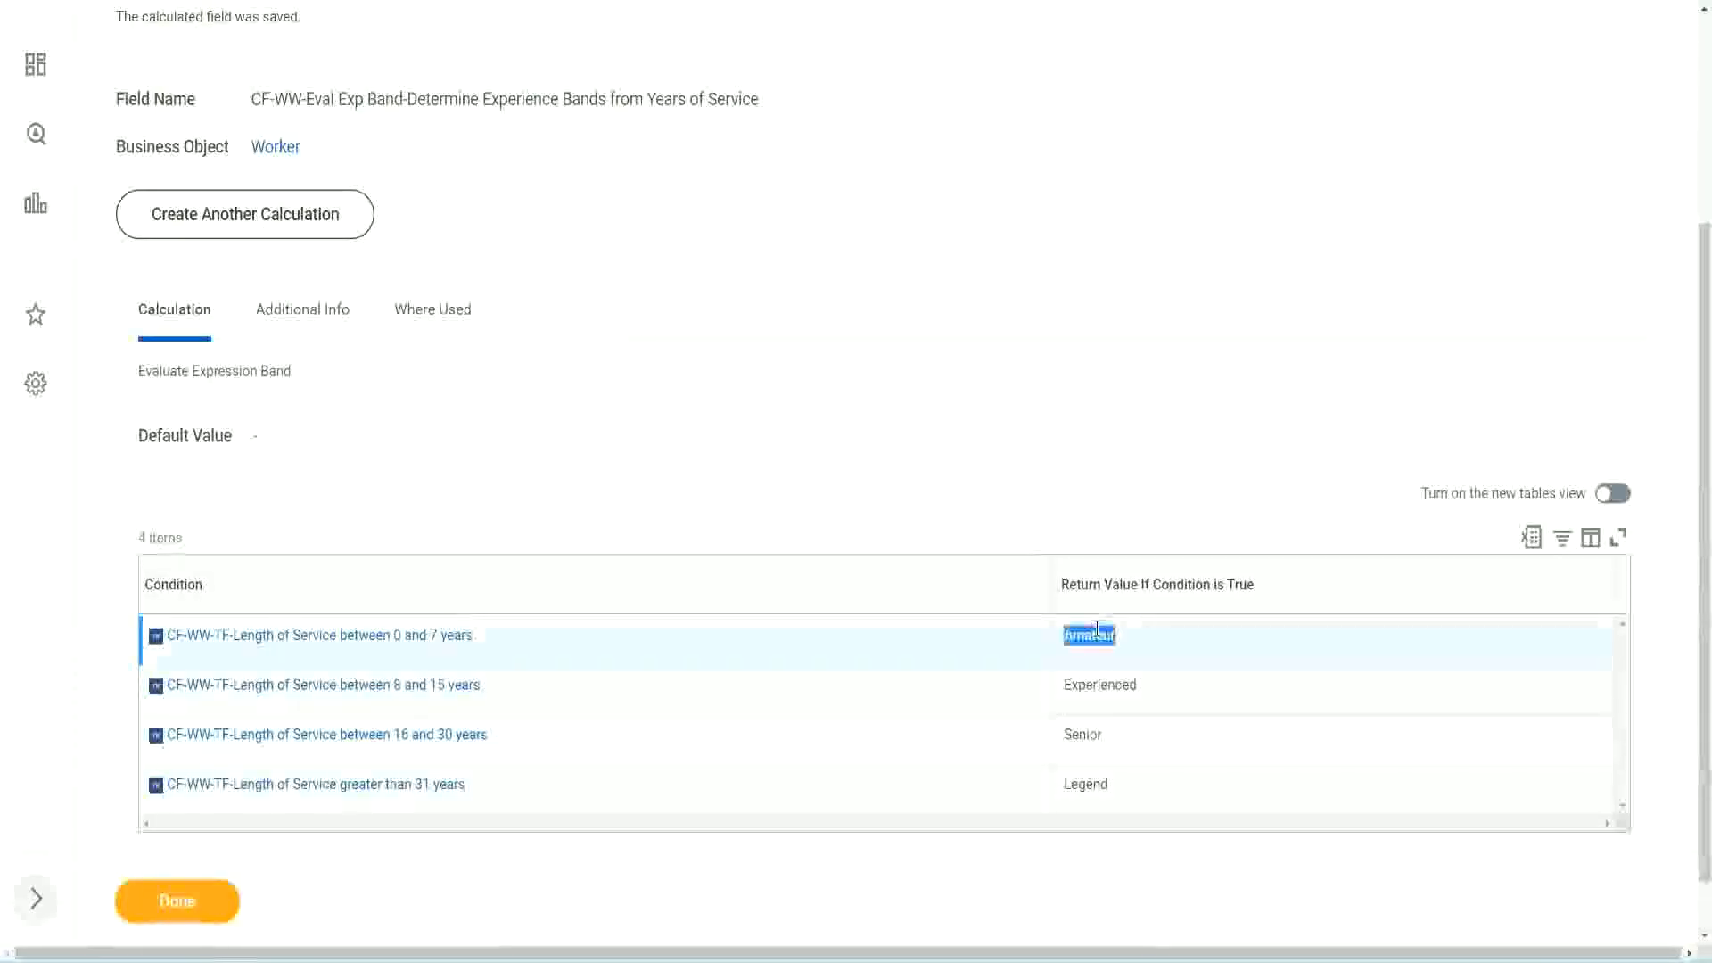
double_click(1094, 683)
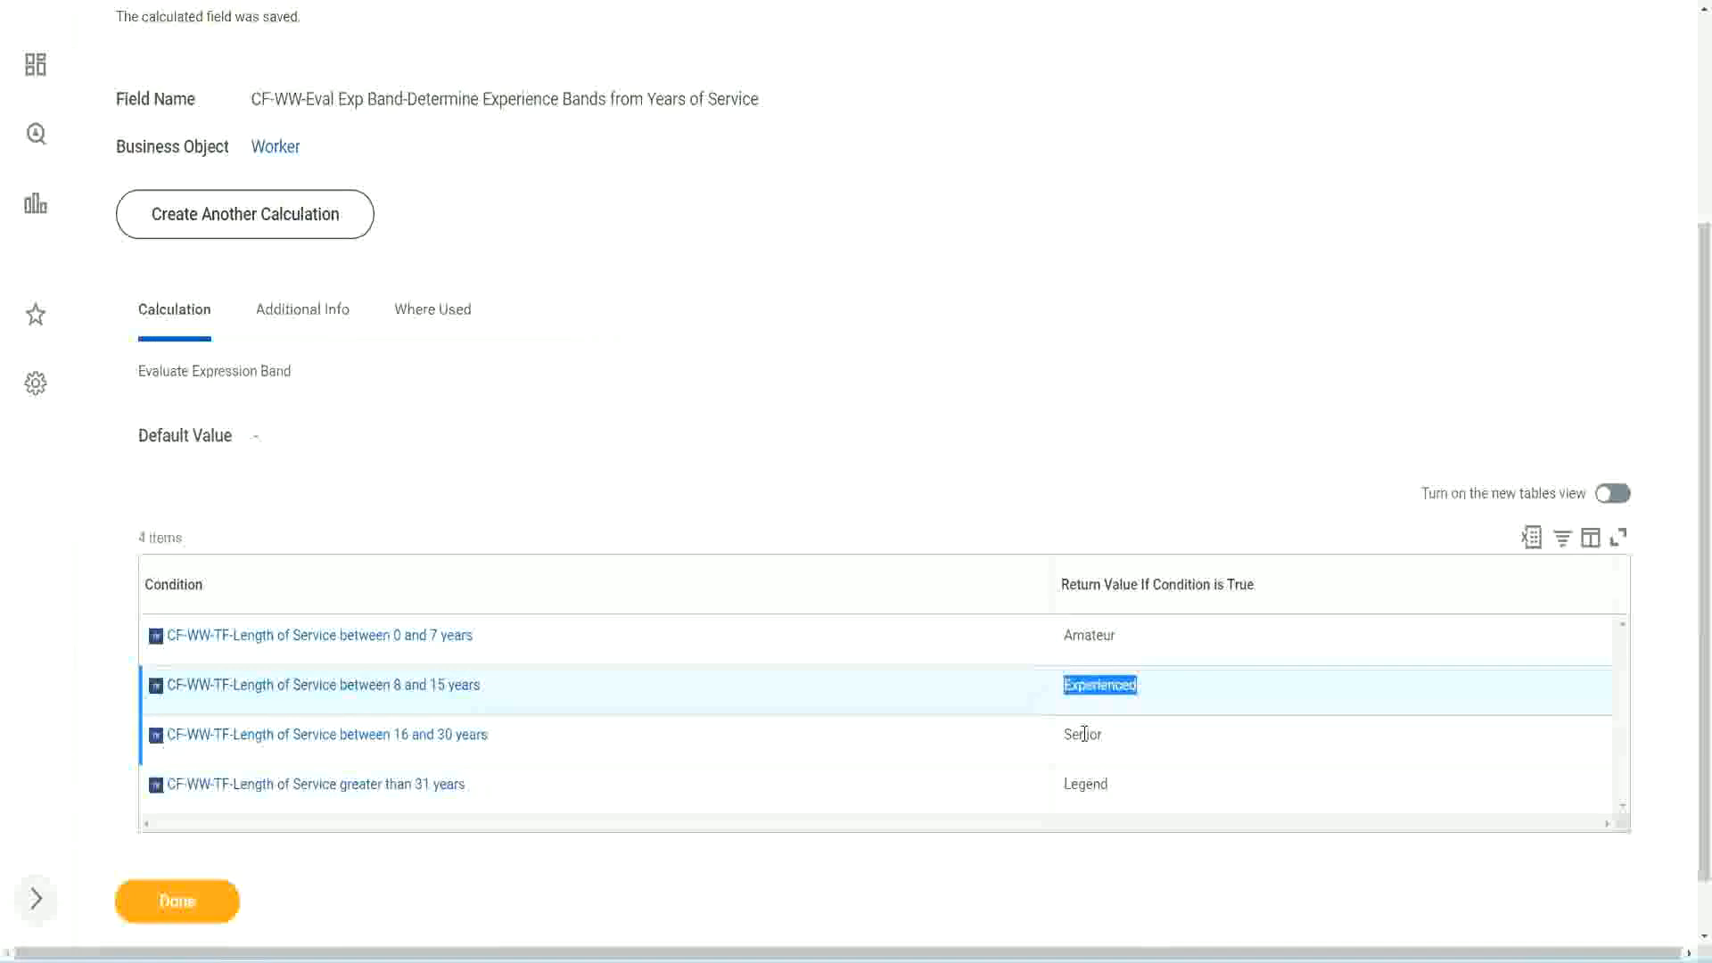
double_click(1084, 733)
click(1089, 784)
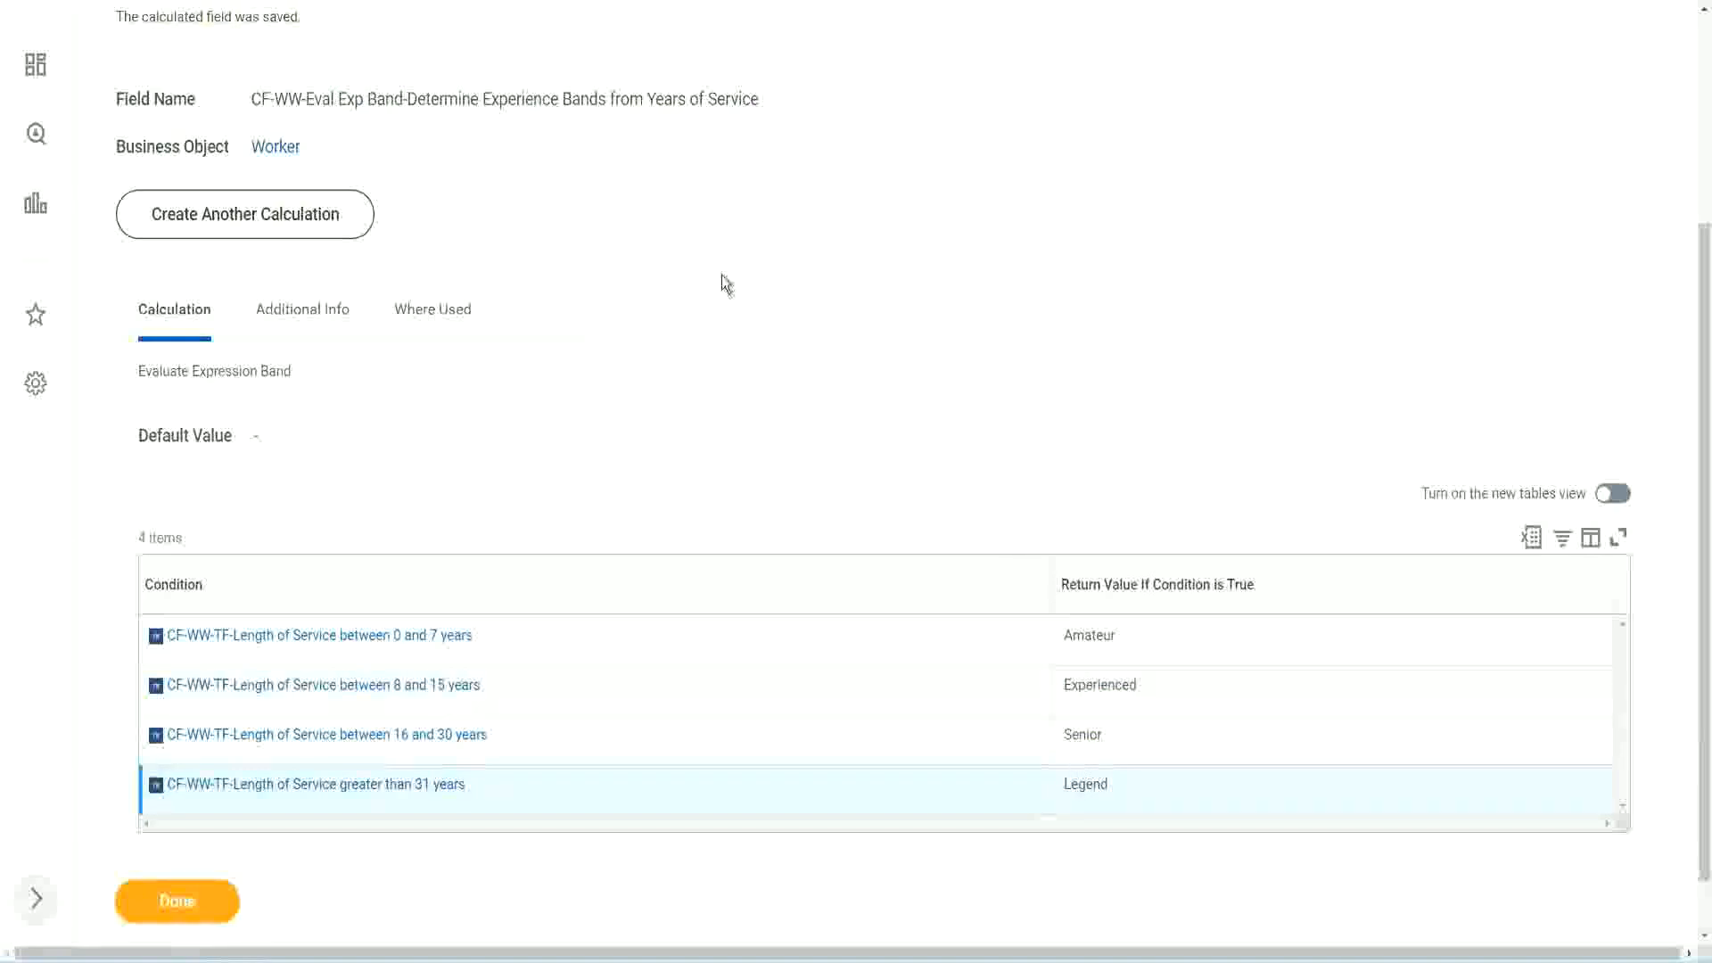
Copy the name of the saved Evaluate Expression Band calculated field as text
scroll(726, 283, up, 3)
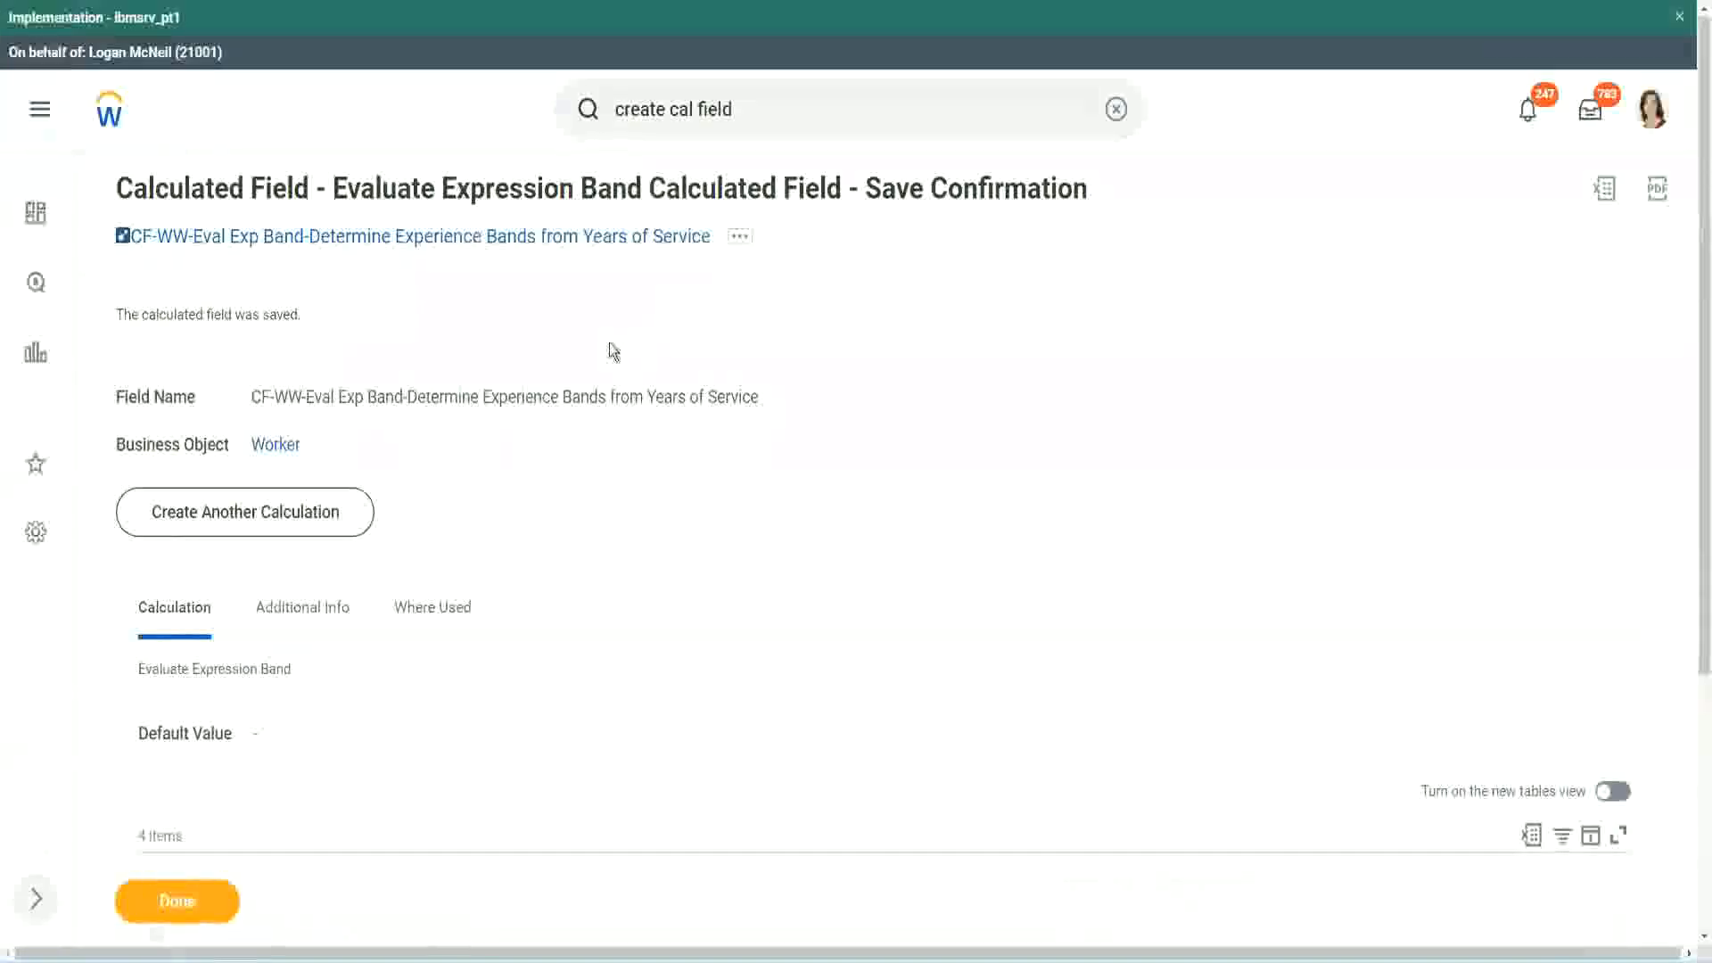
right_click(561, 282)
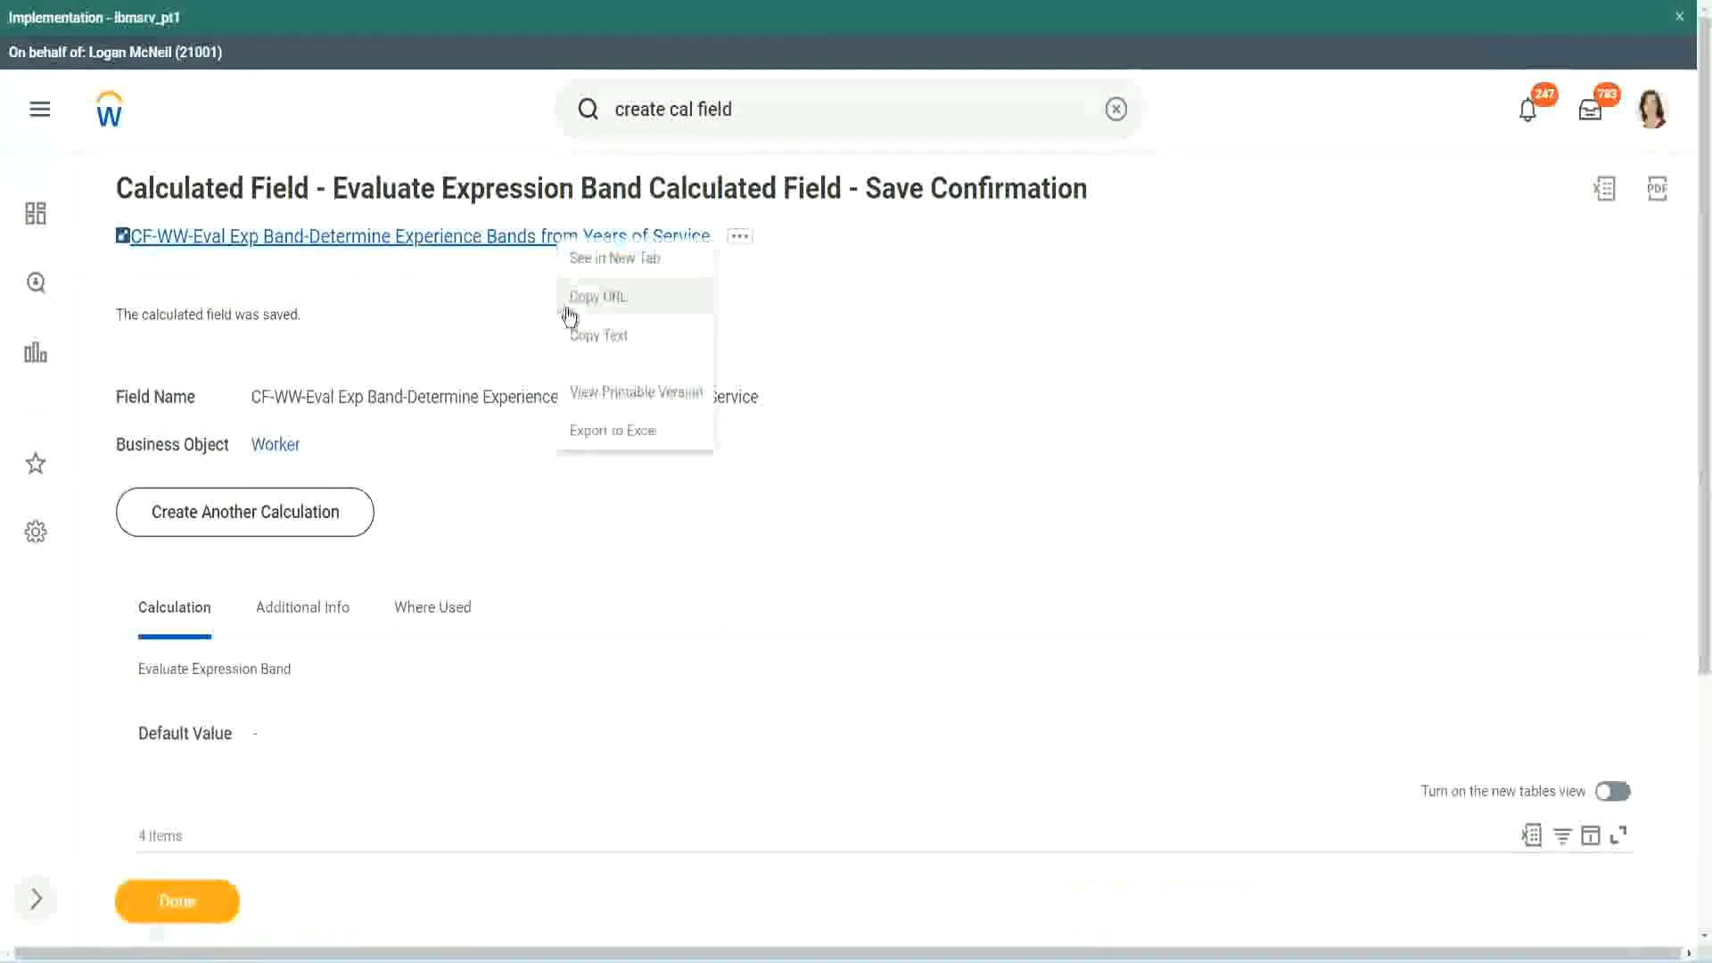
click(595, 337)
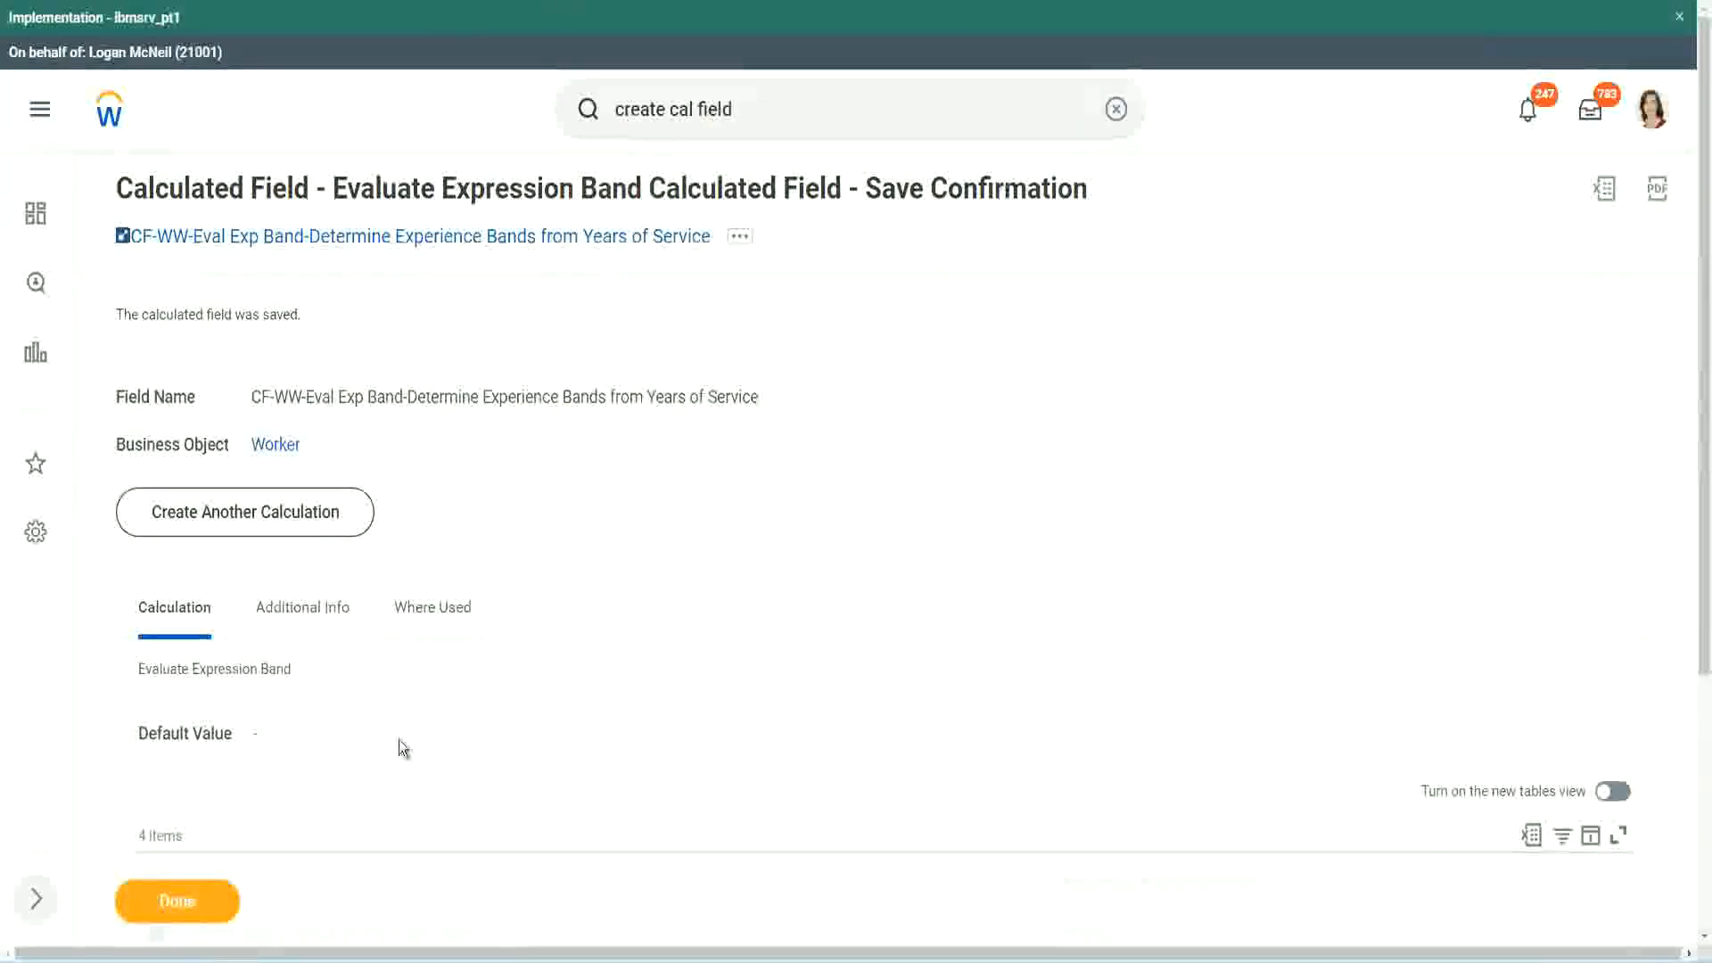
Review the saved field's conditions and return values, switching to the Notepad++ experience band notes and back to Workday
scroll(567, 692, down, 3)
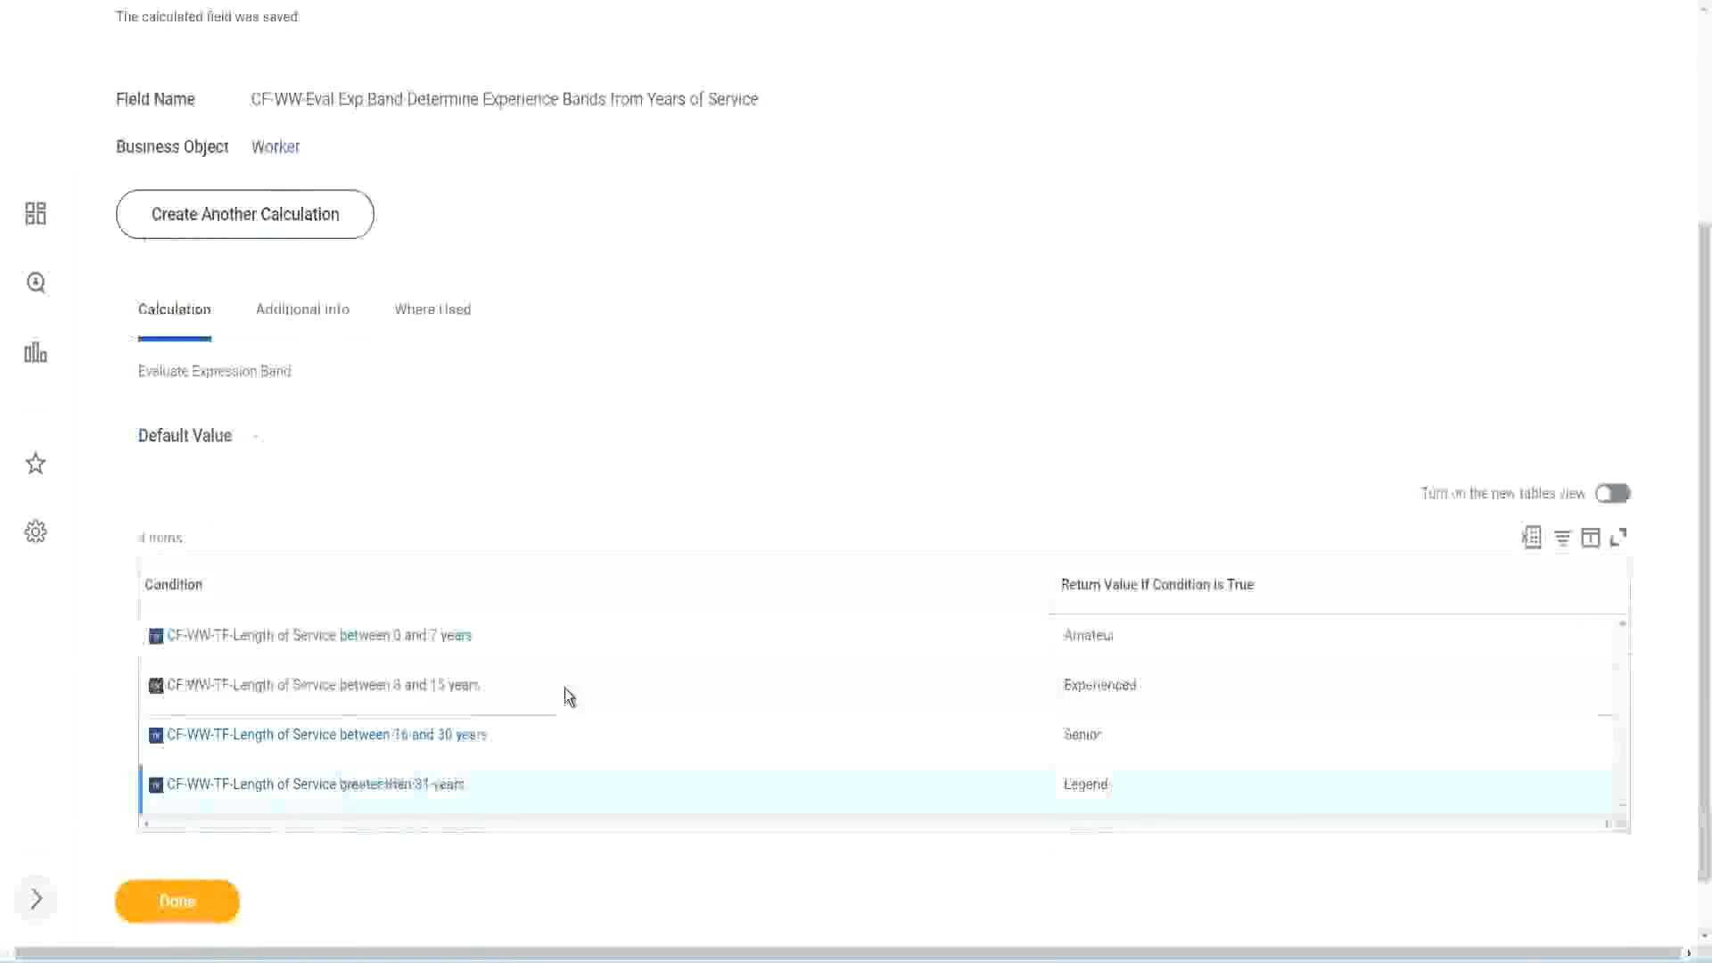
scroll(565, 688, down, 1)
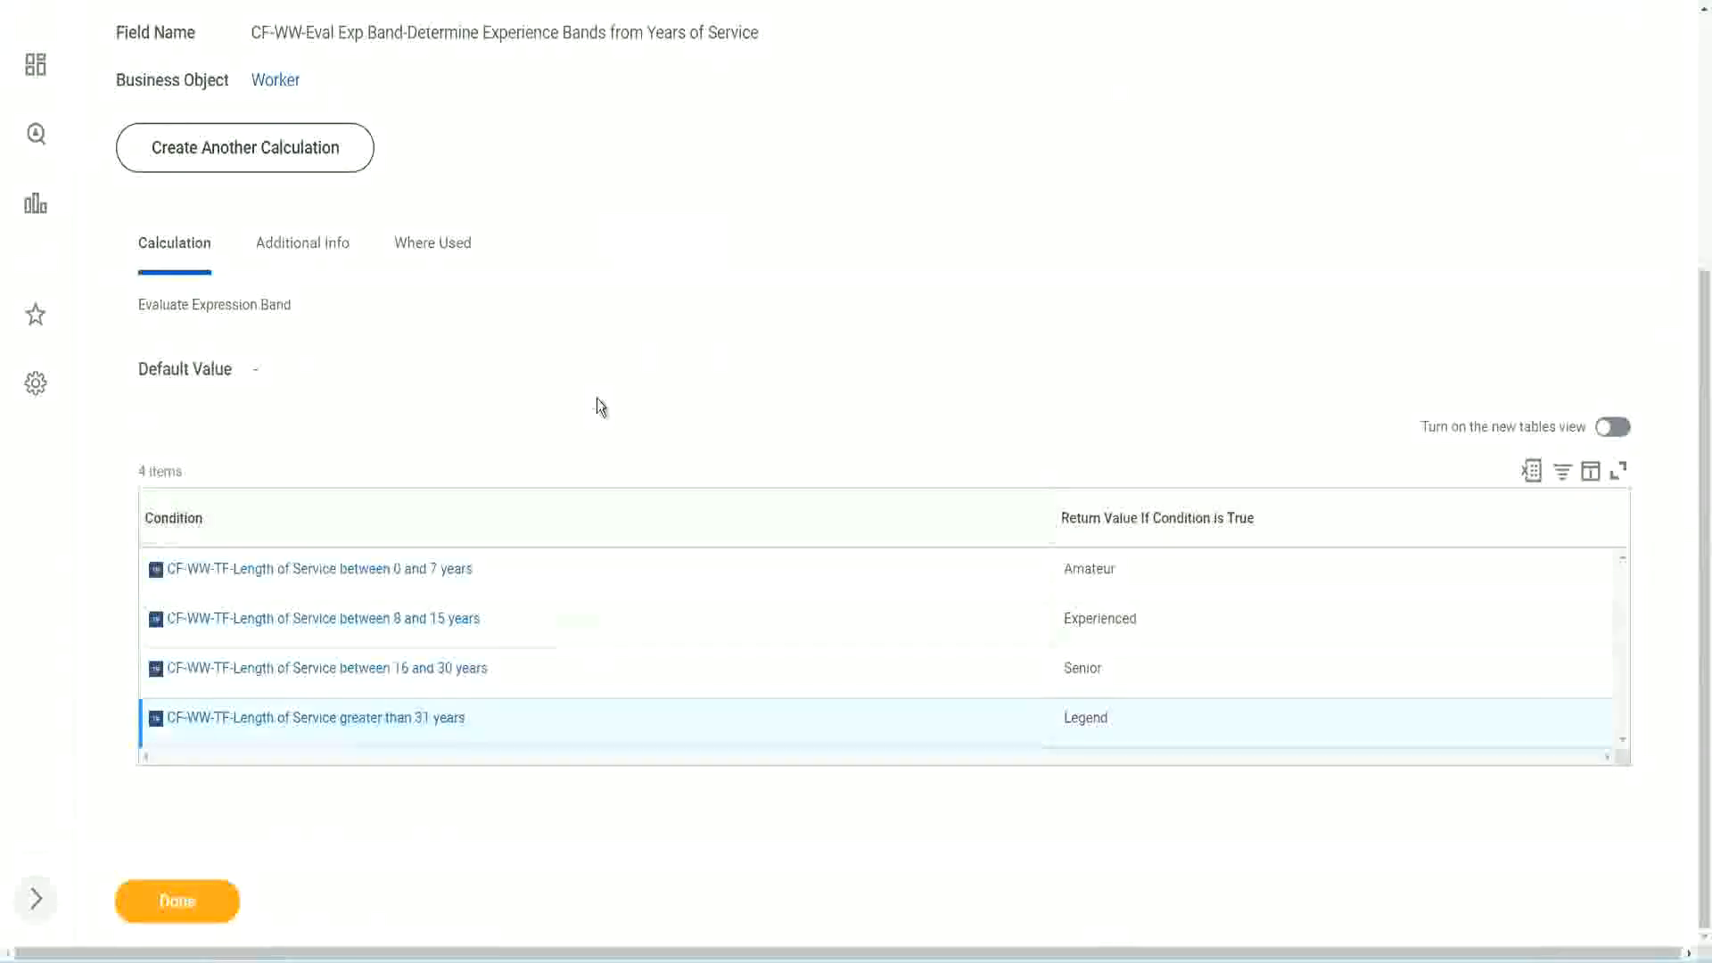
scroll(597, 403, up, 2)
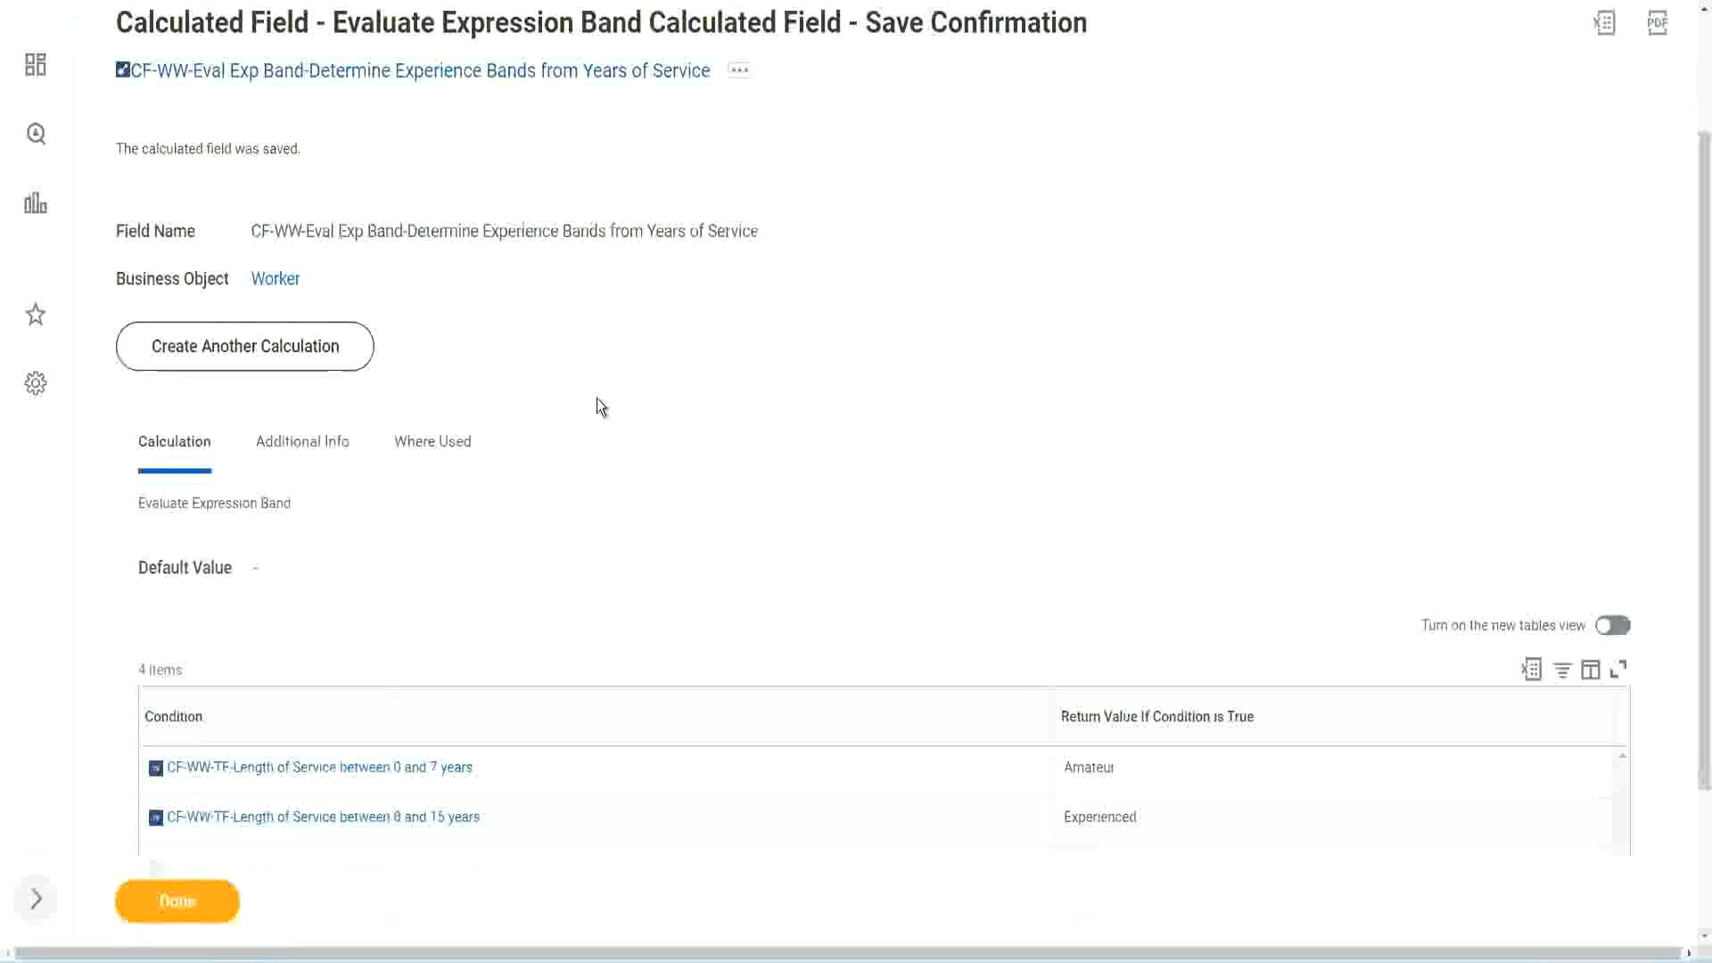
scroll(597, 398, down, 2)
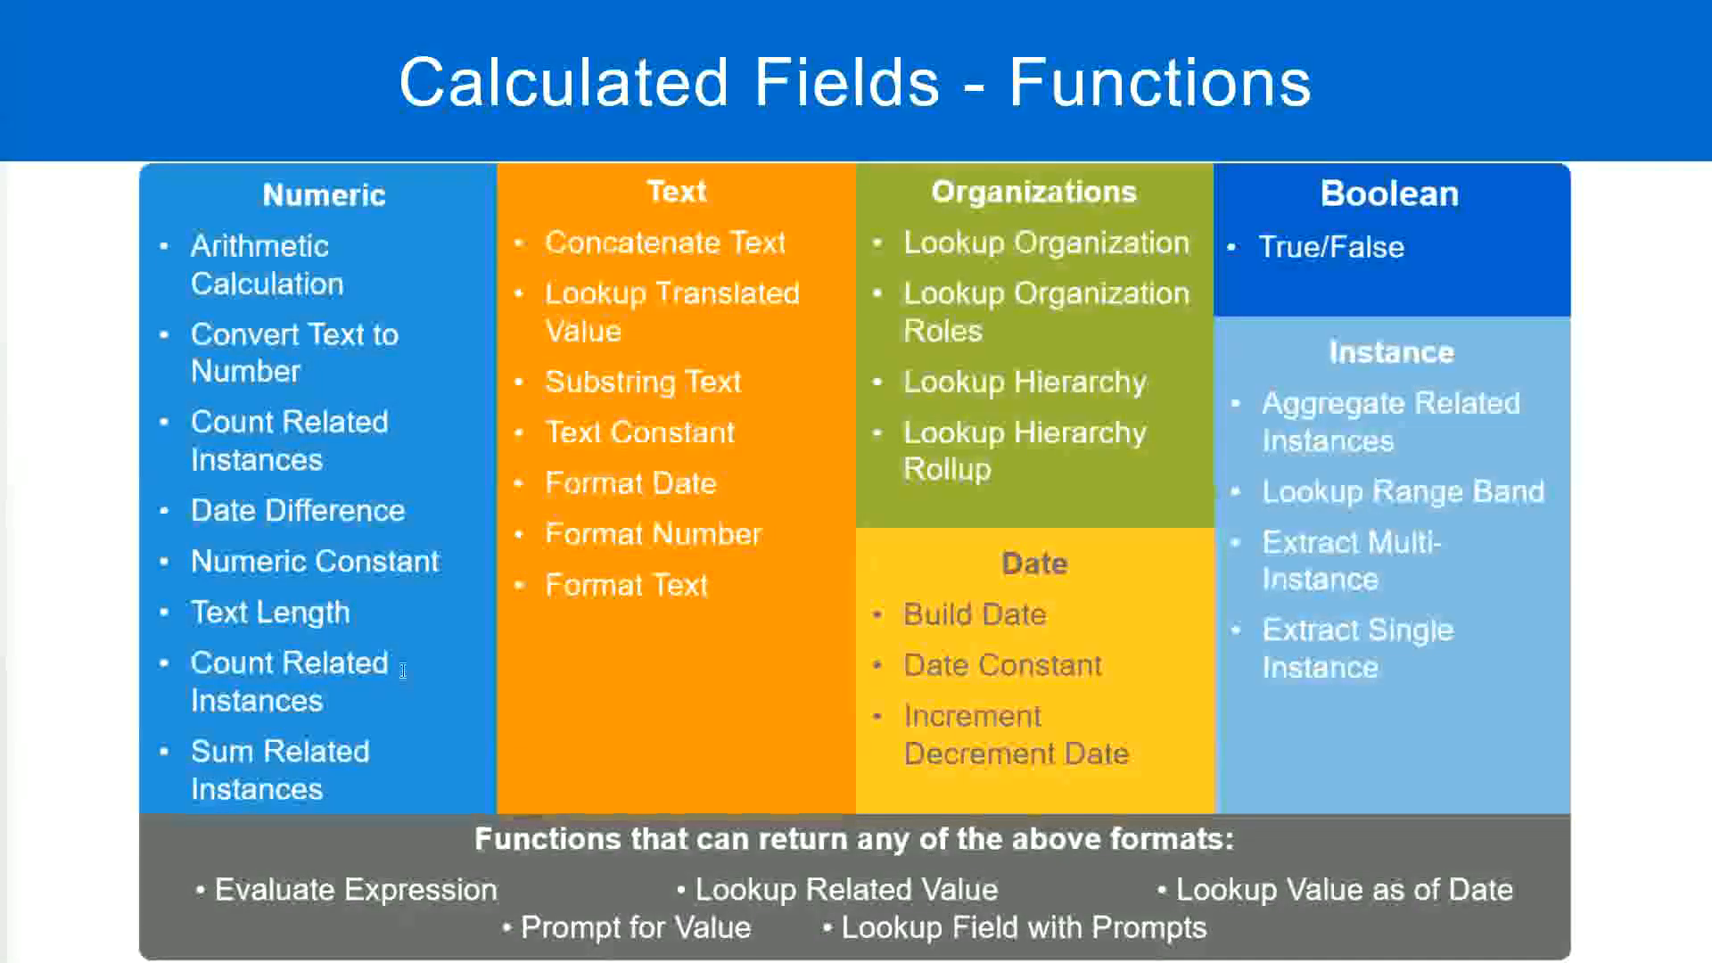
key(alt+Tab)
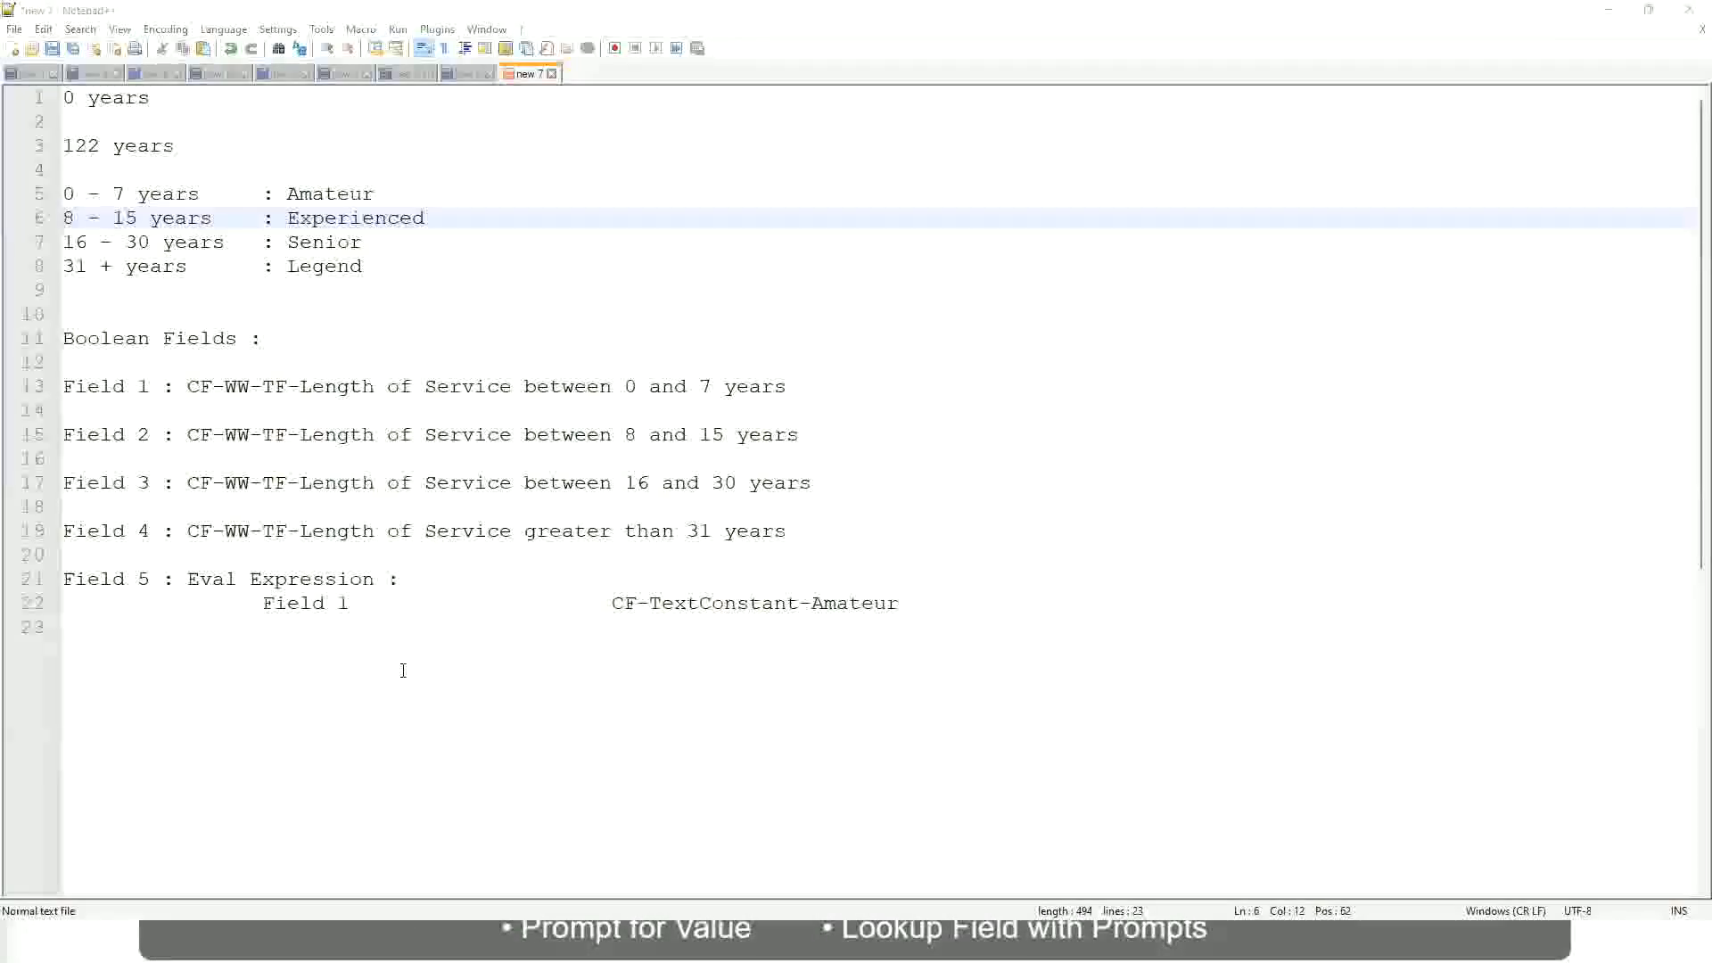
key(alt+Tab)
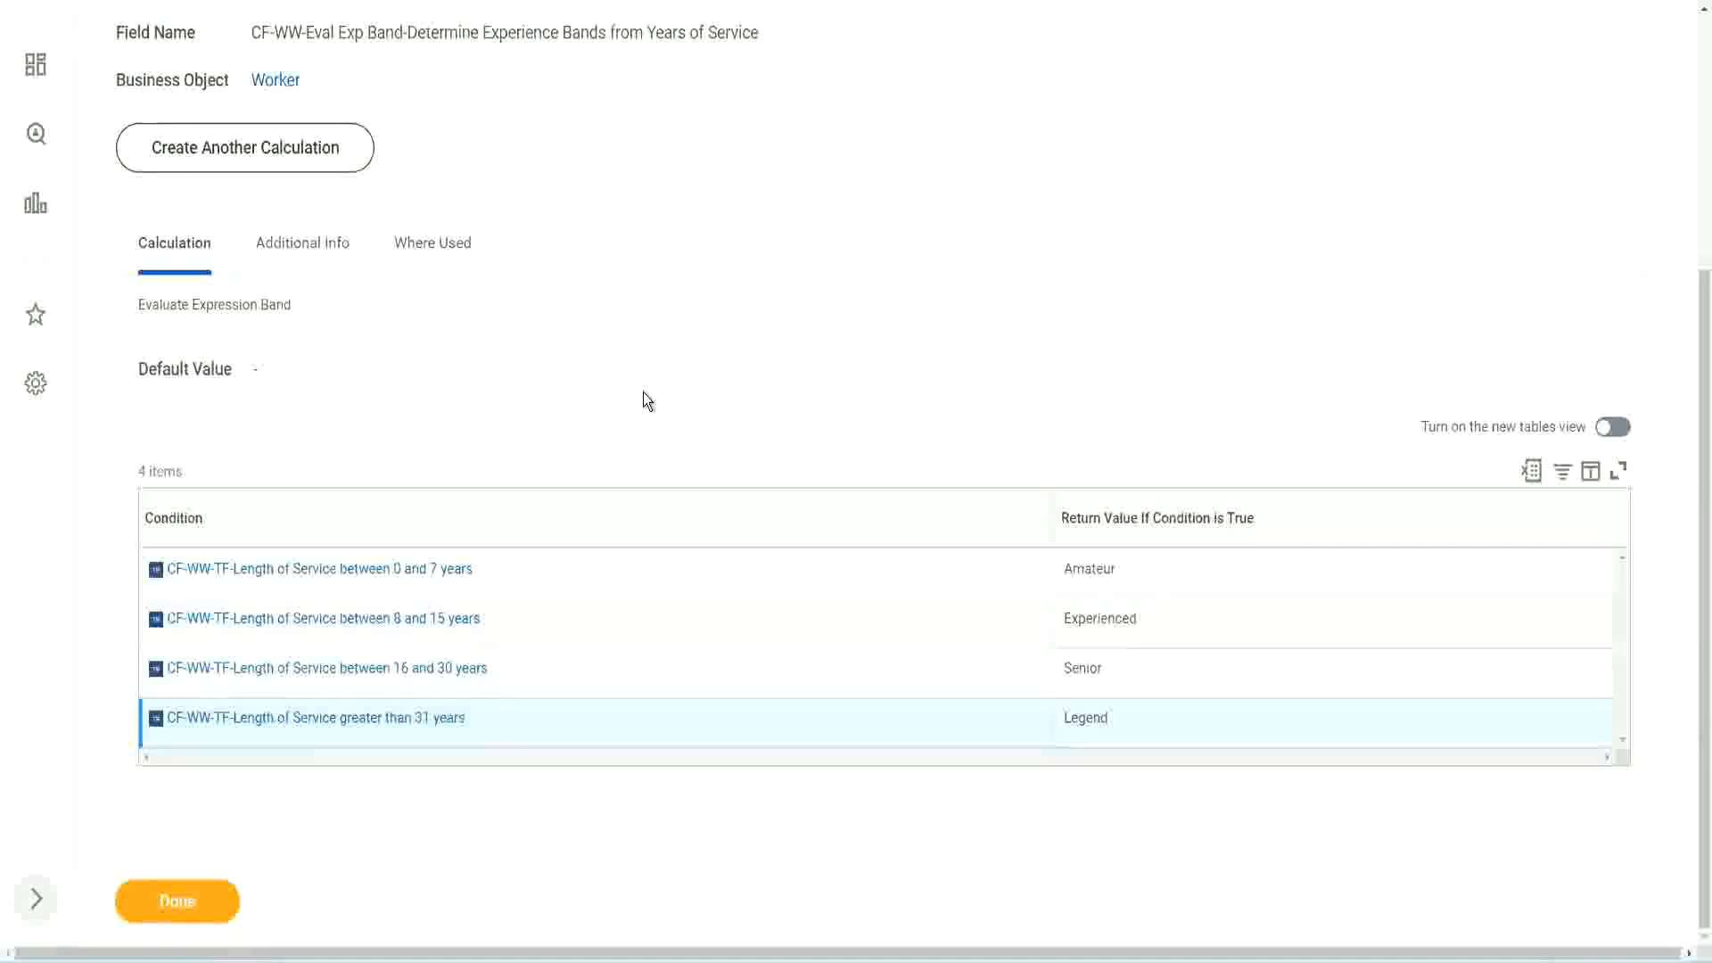
scroll(644, 392, up, 1)
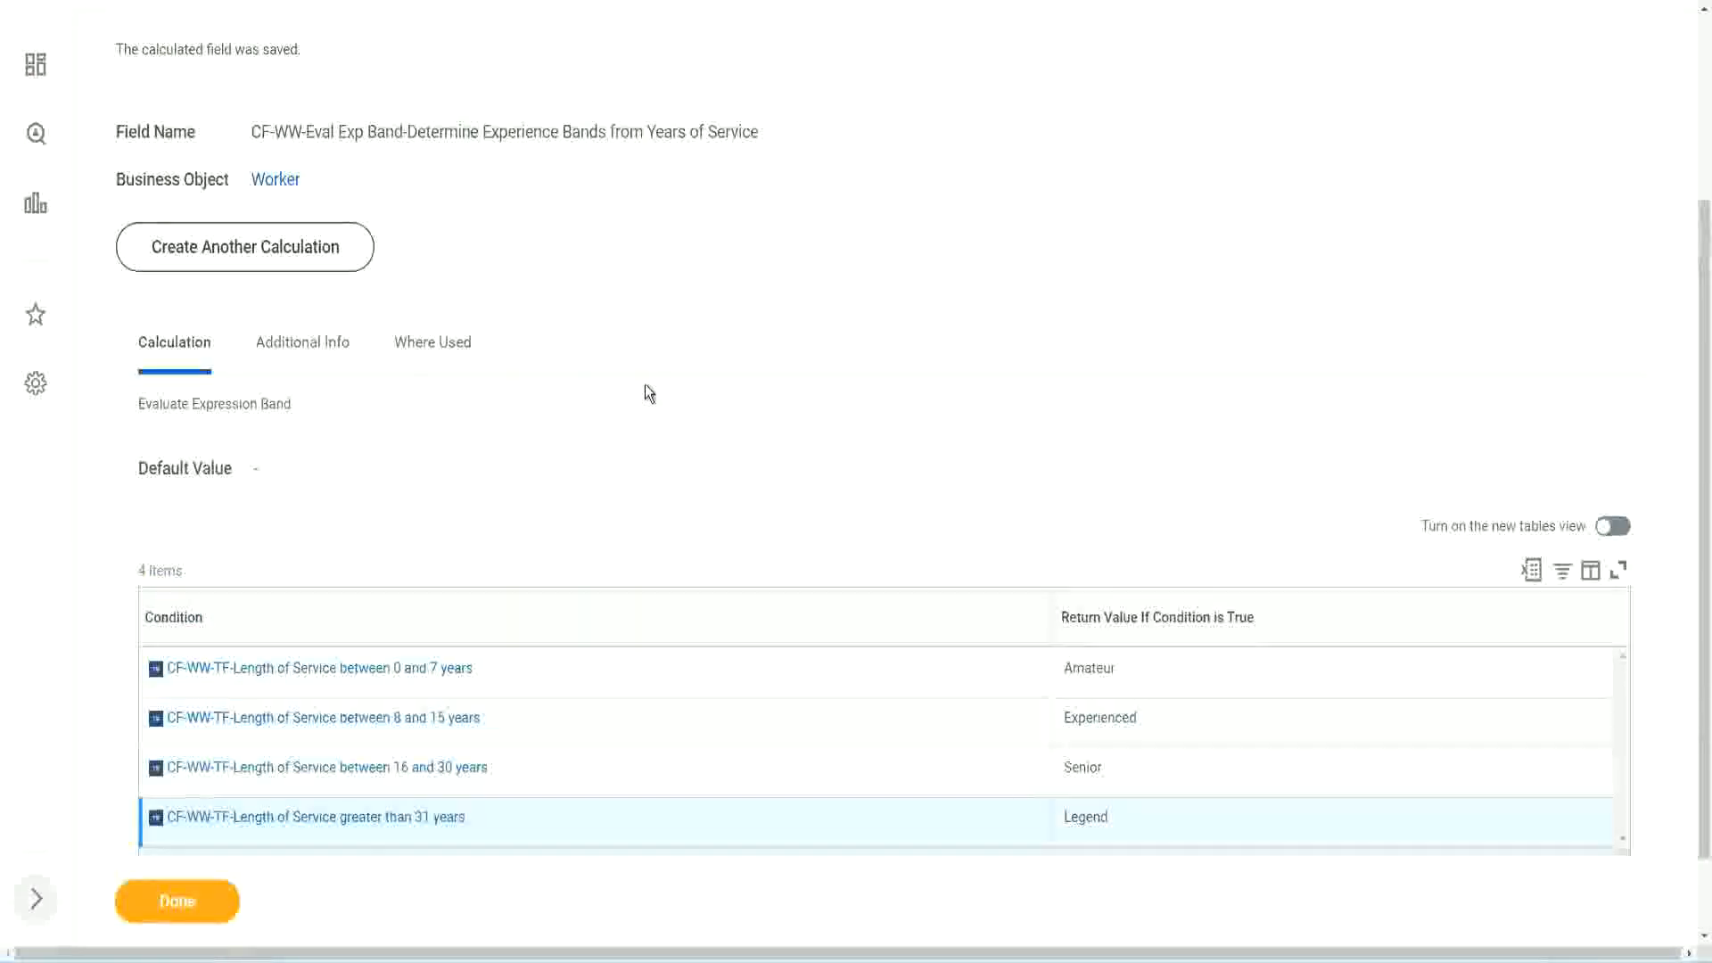
scroll(643, 392, up, 3)
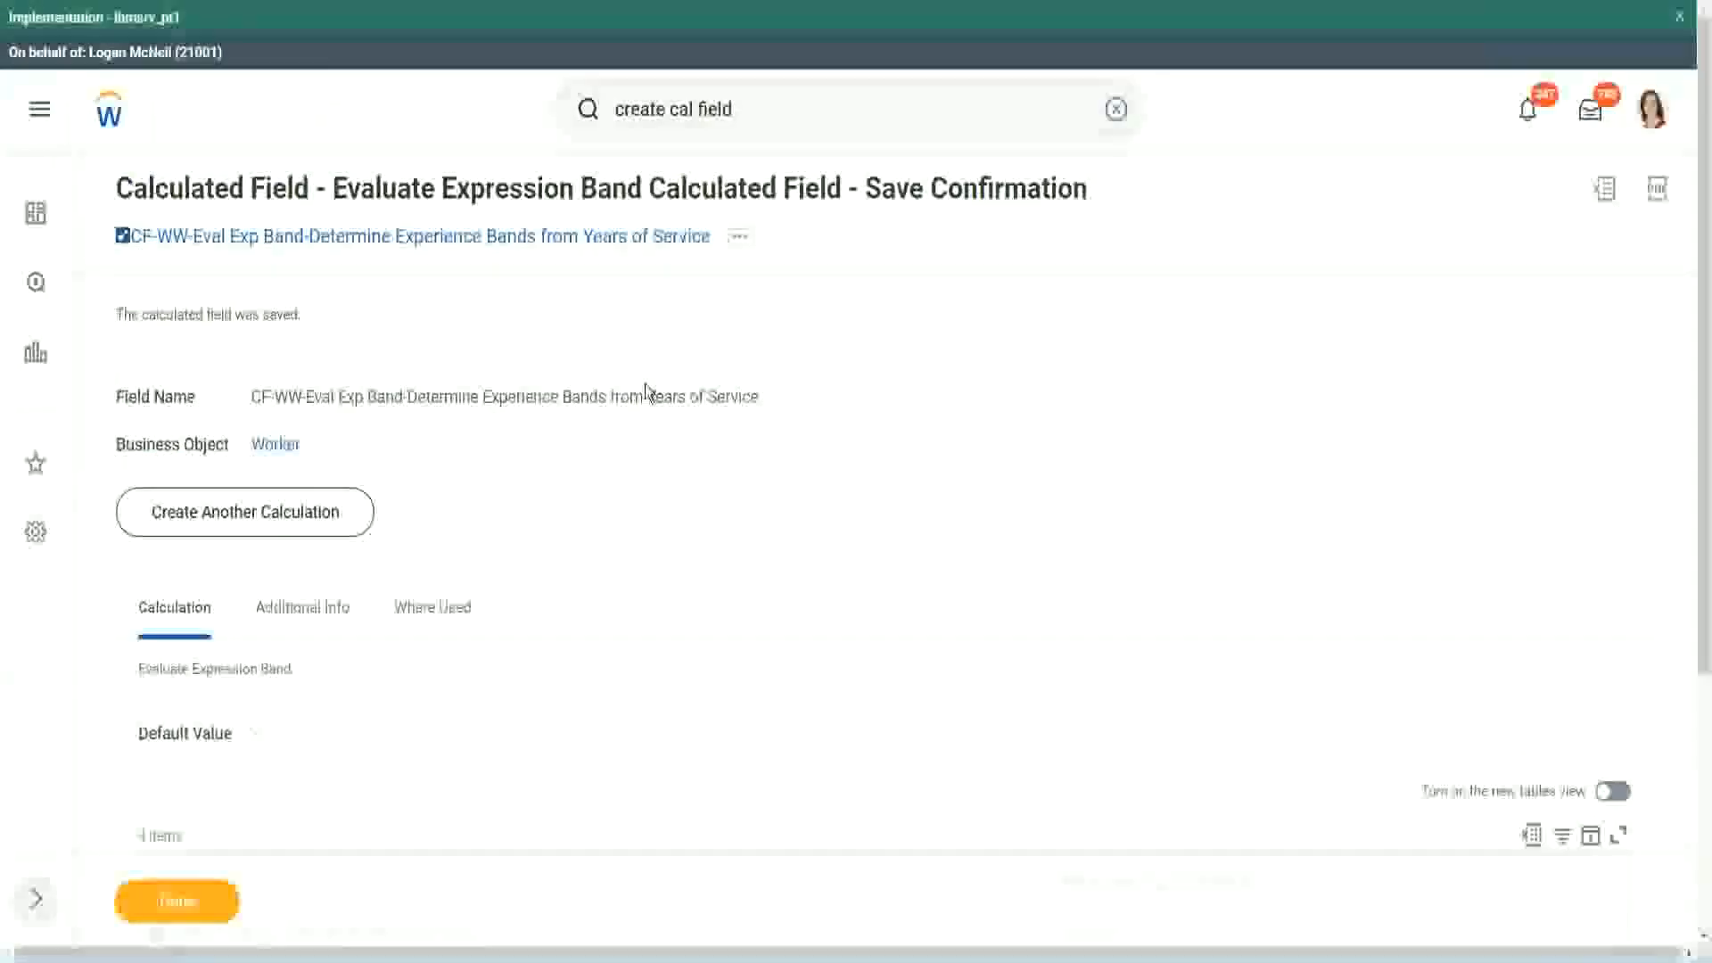
scroll(645, 383, down, 4)
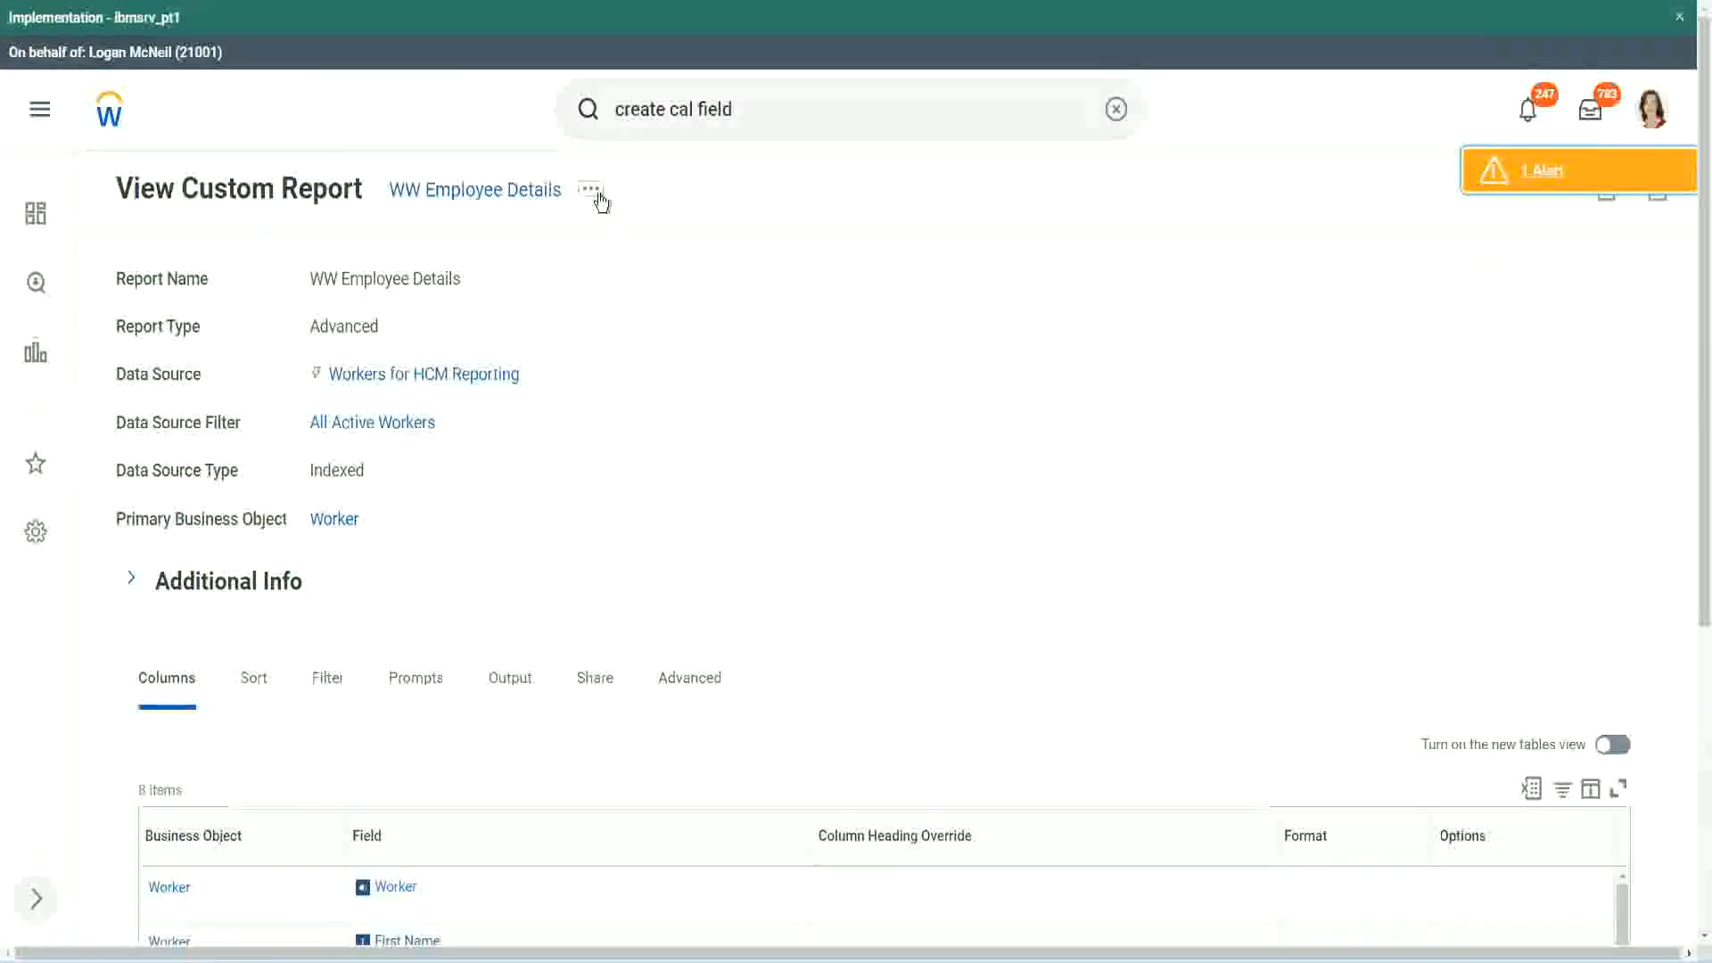
Open the custom report WW Employee Details for editing
click(591, 189)
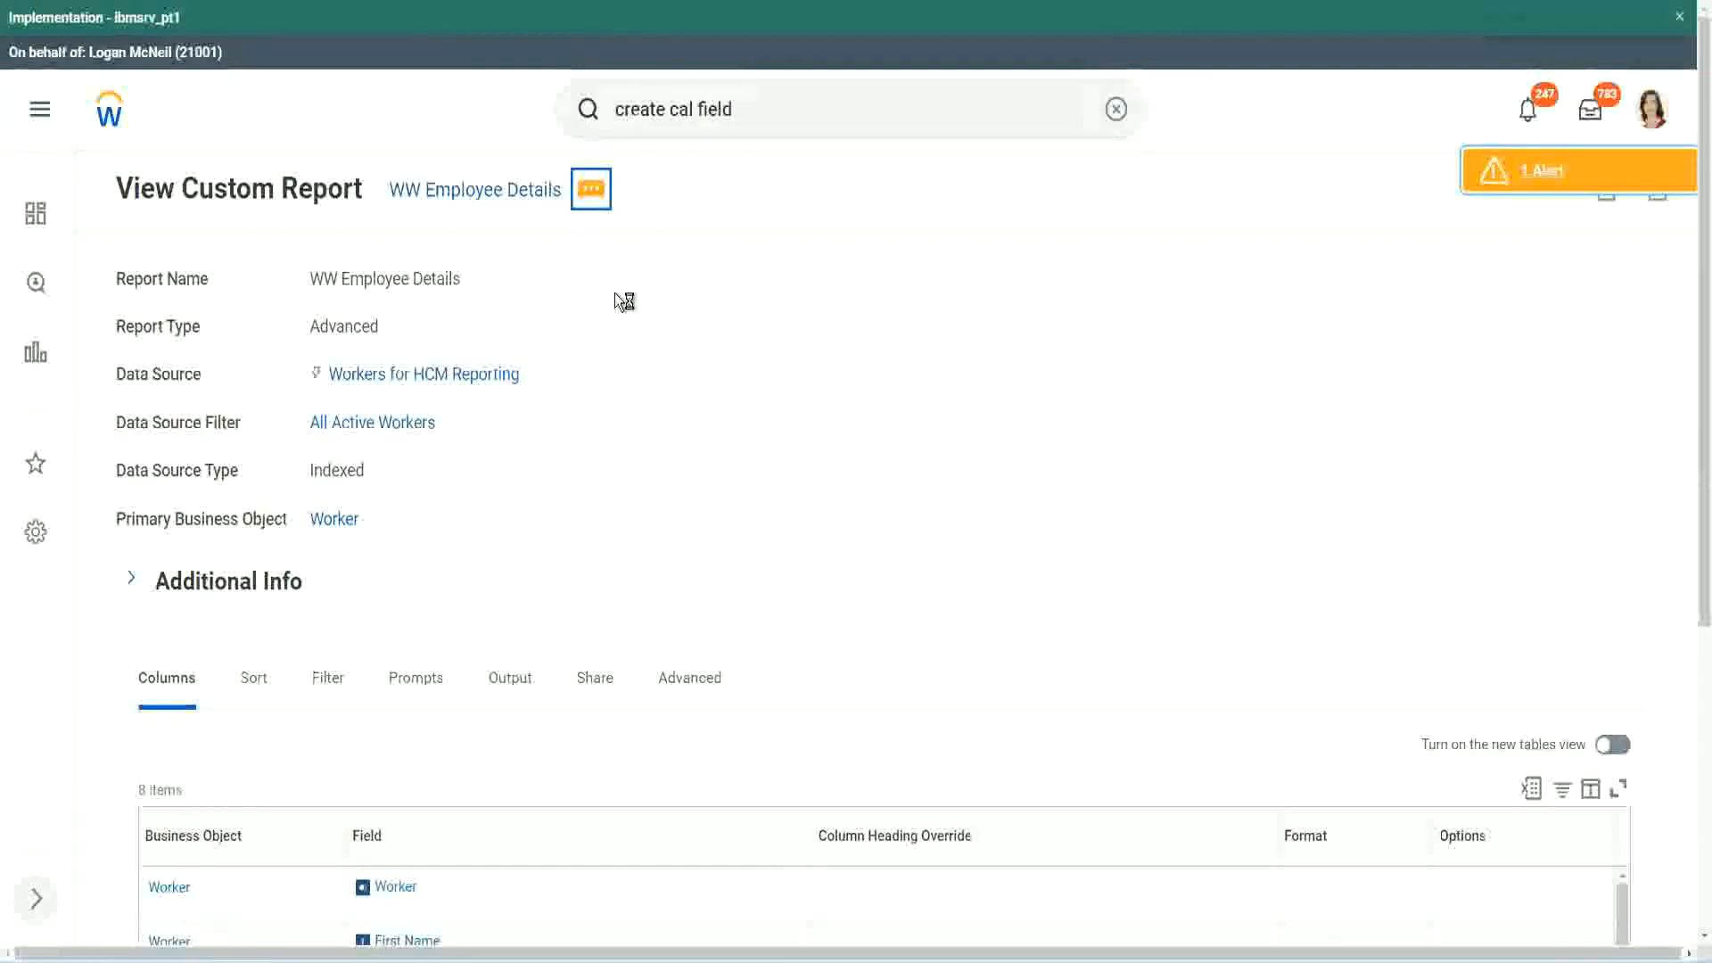
mouse_move(688, 291)
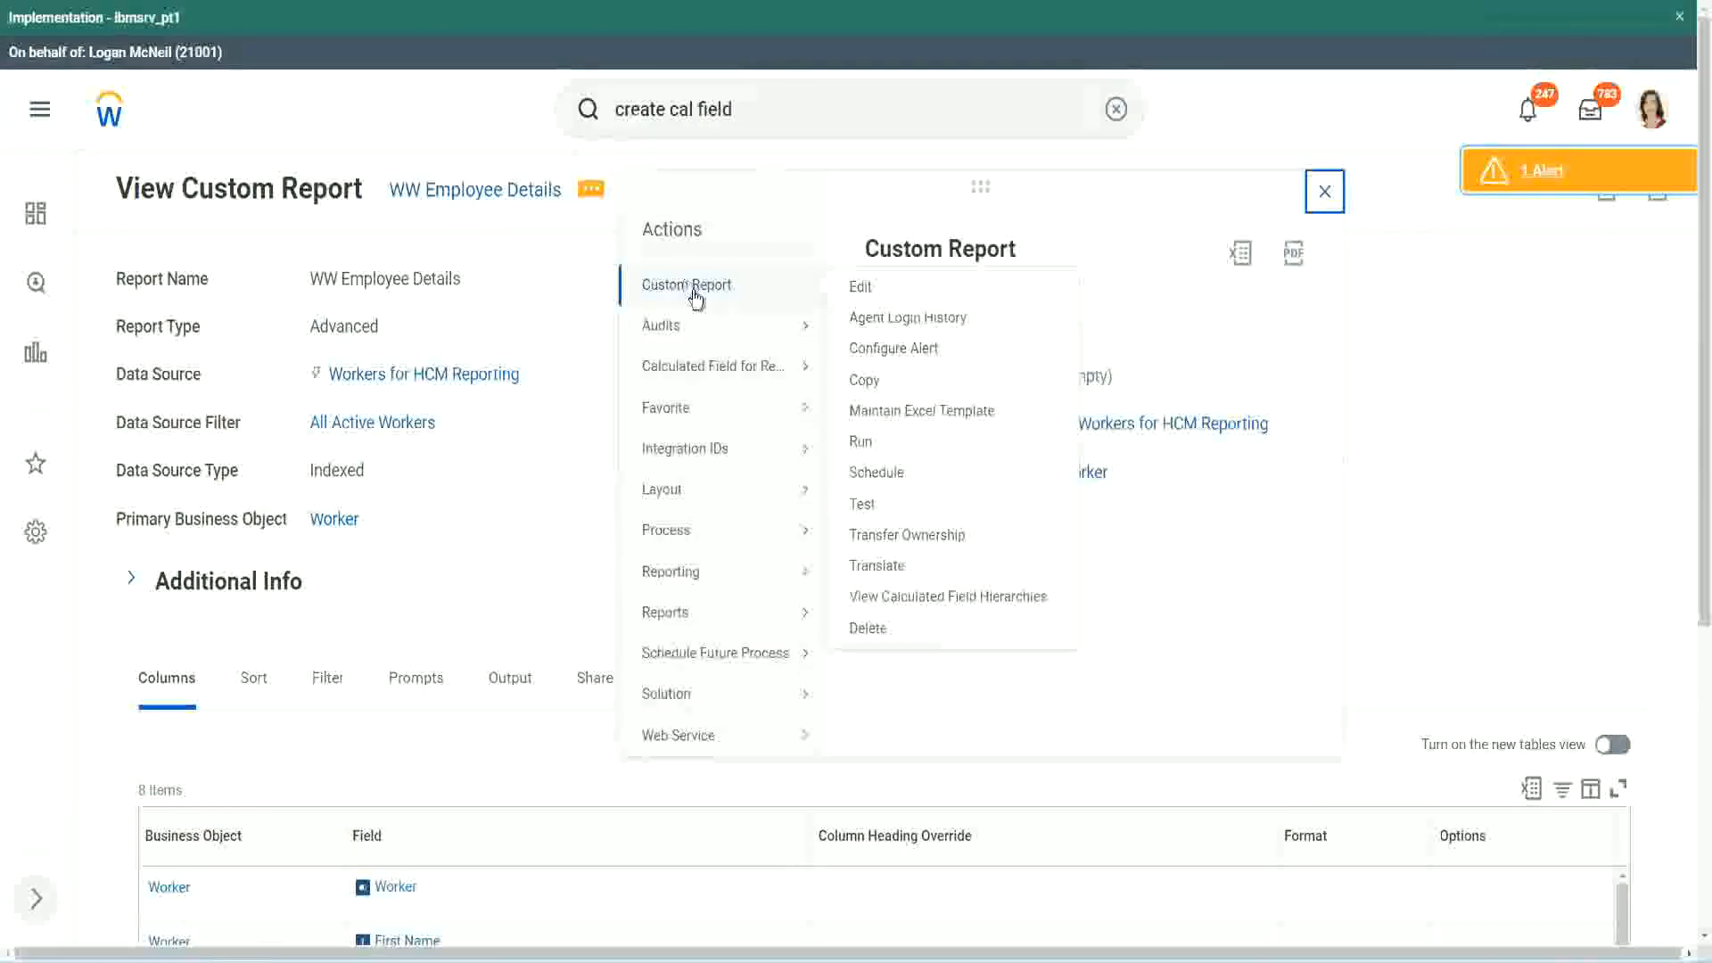
click(861, 287)
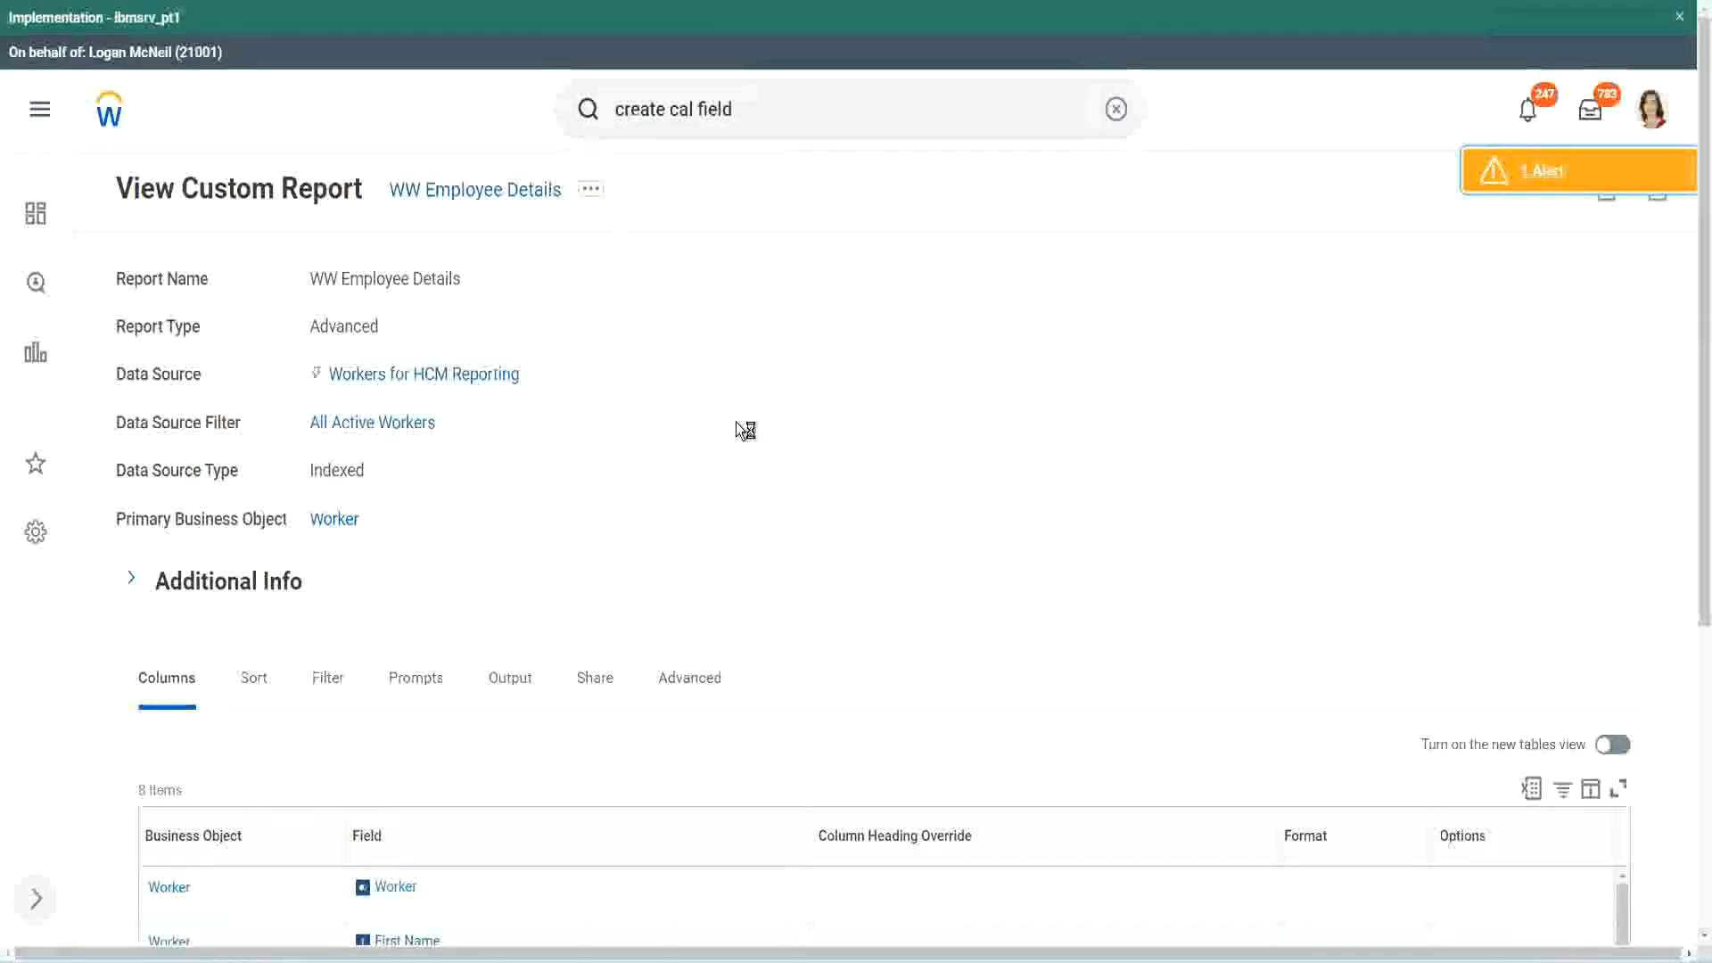
scroll(745, 429, down, 1)
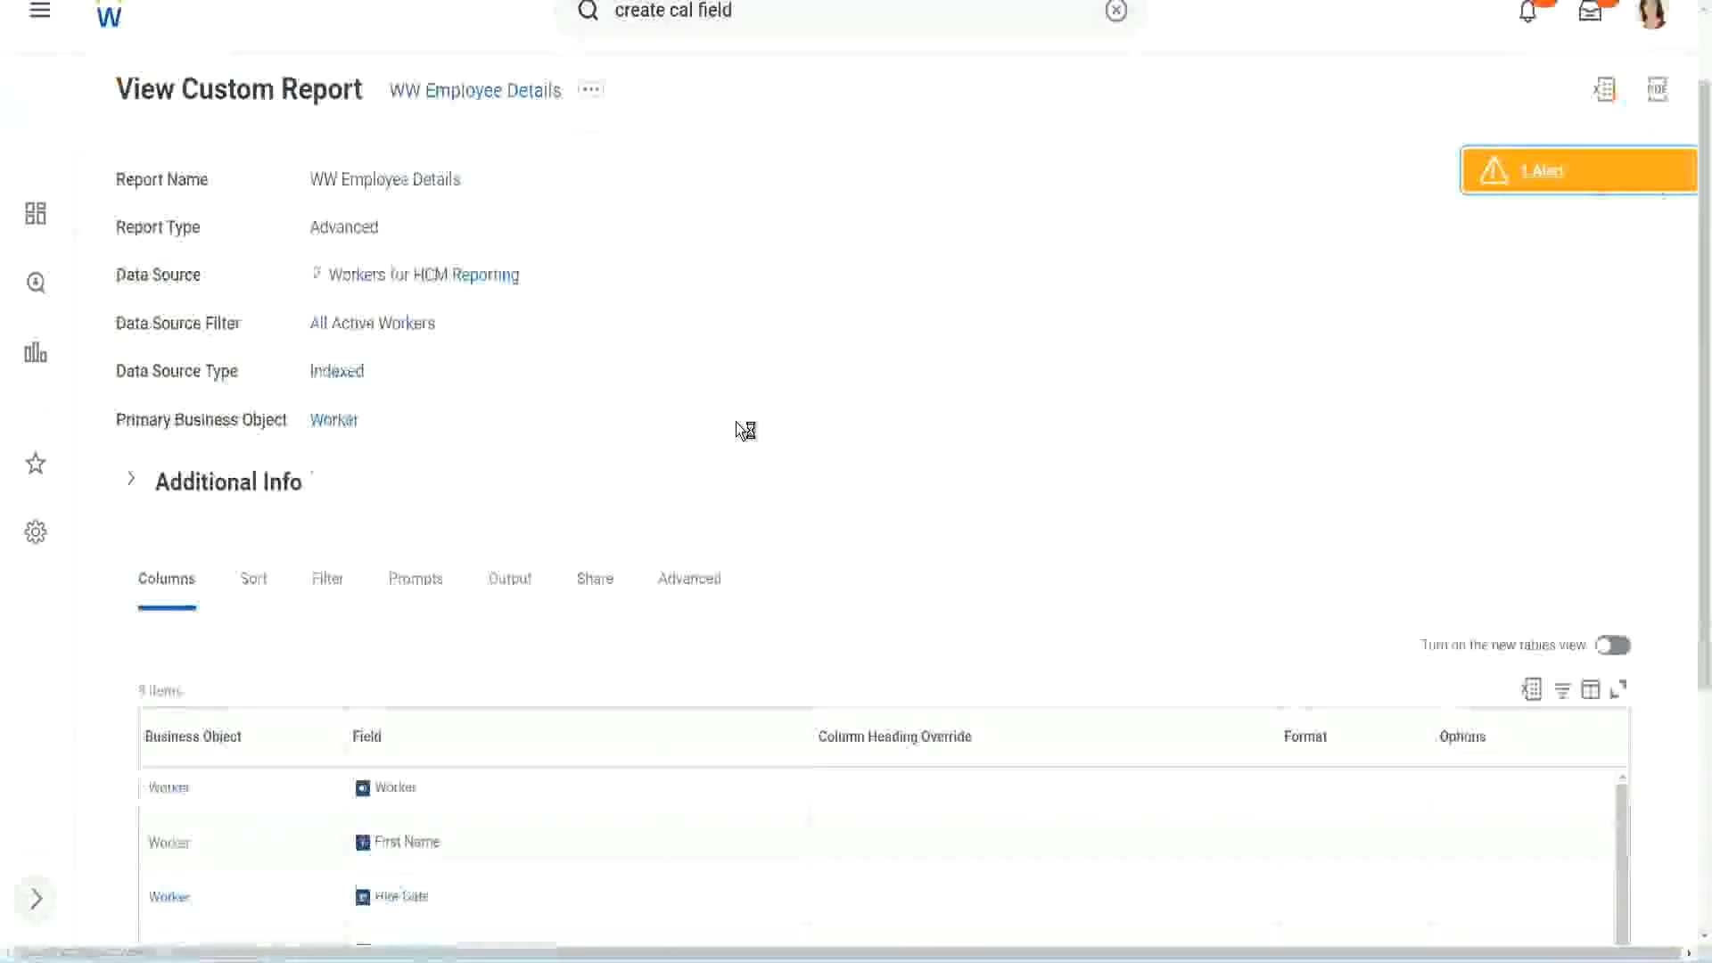
scroll(735, 421, down, 4)
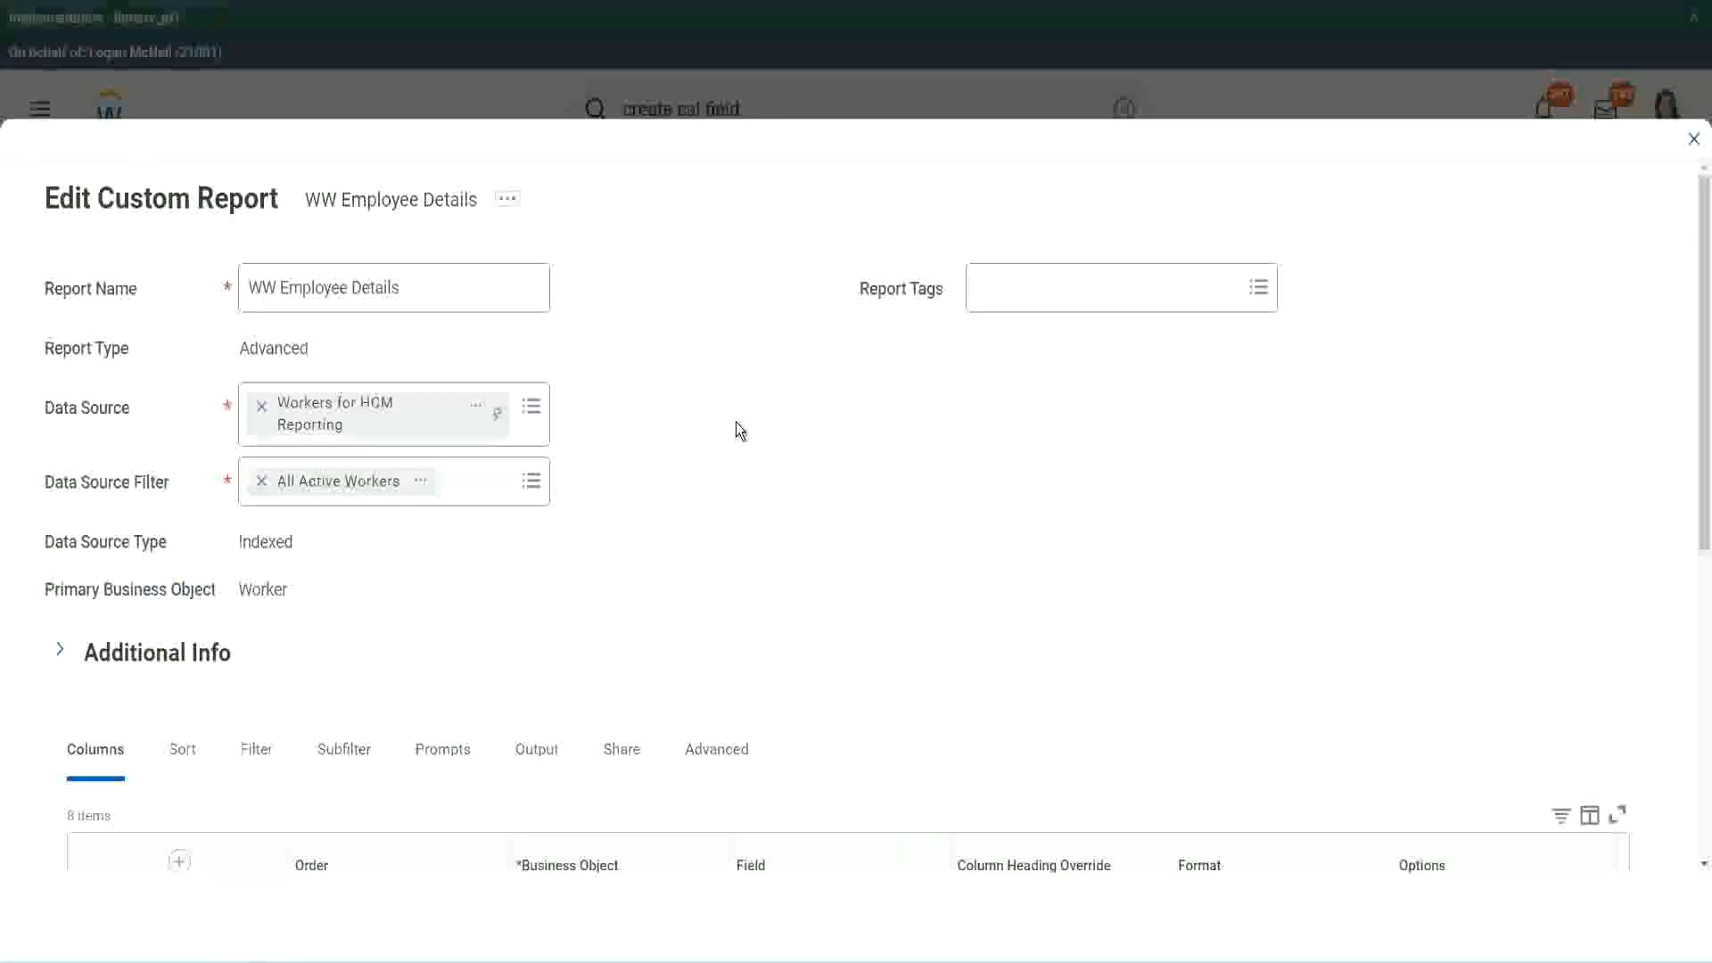
Add a new Worker column row below the Experience Bands row in the report
scroll(735, 420, down, 8)
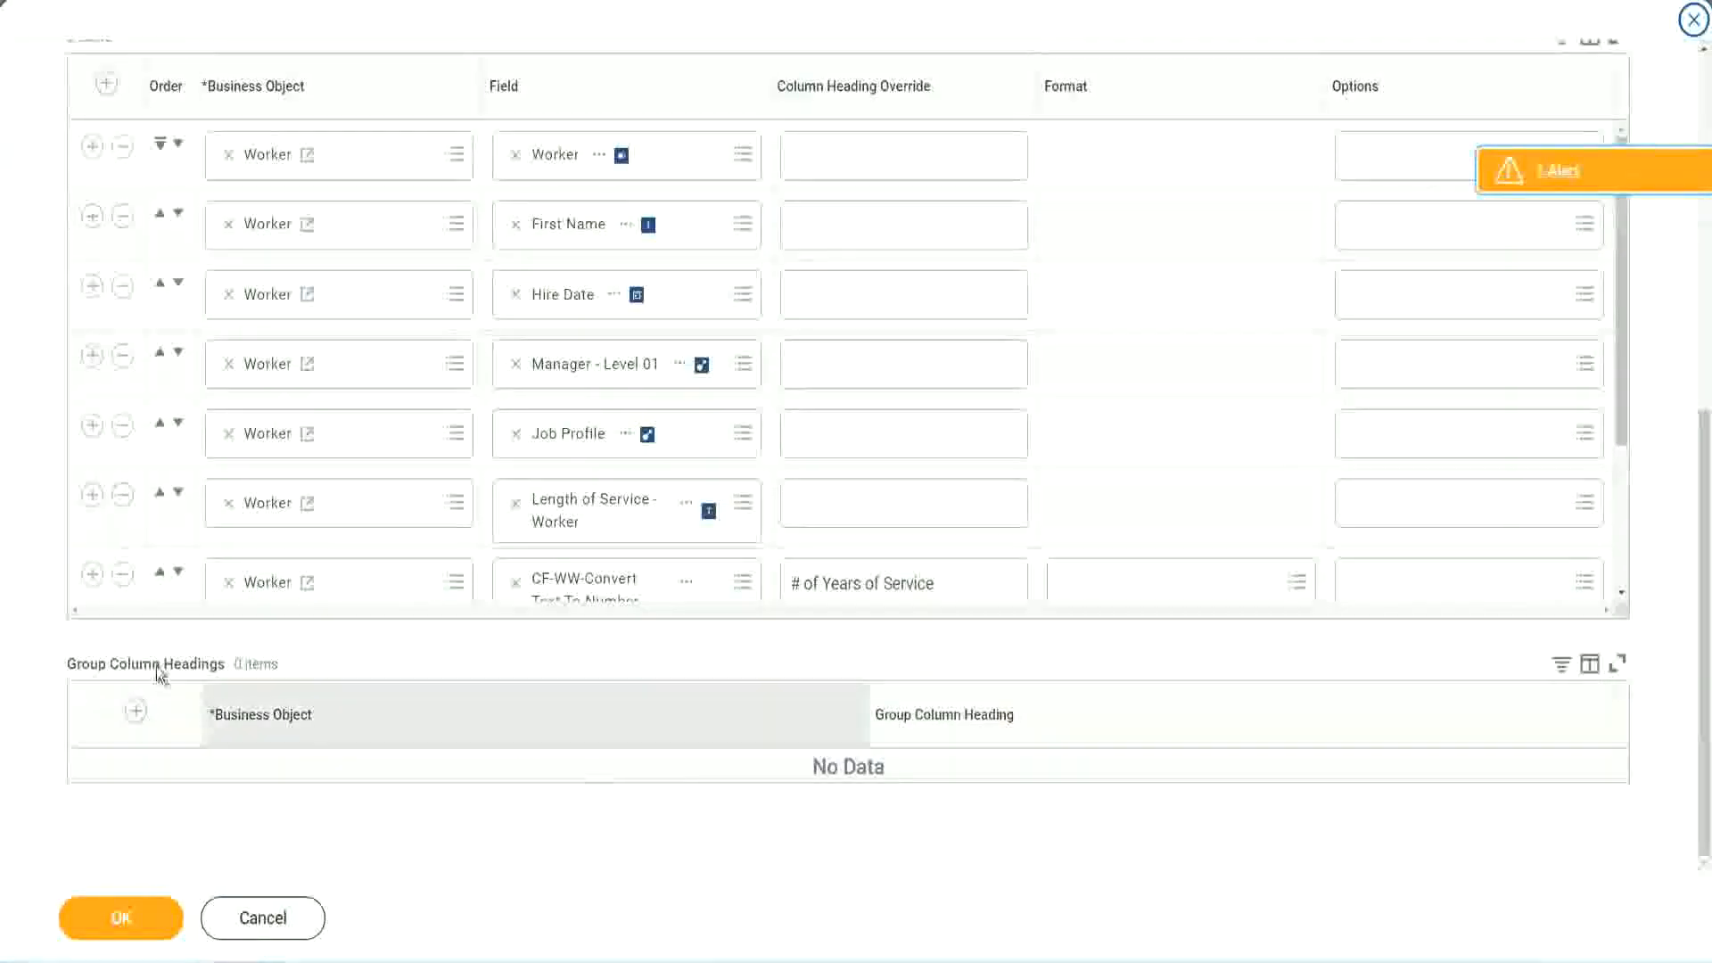
scroll(356, 430, down, 3)
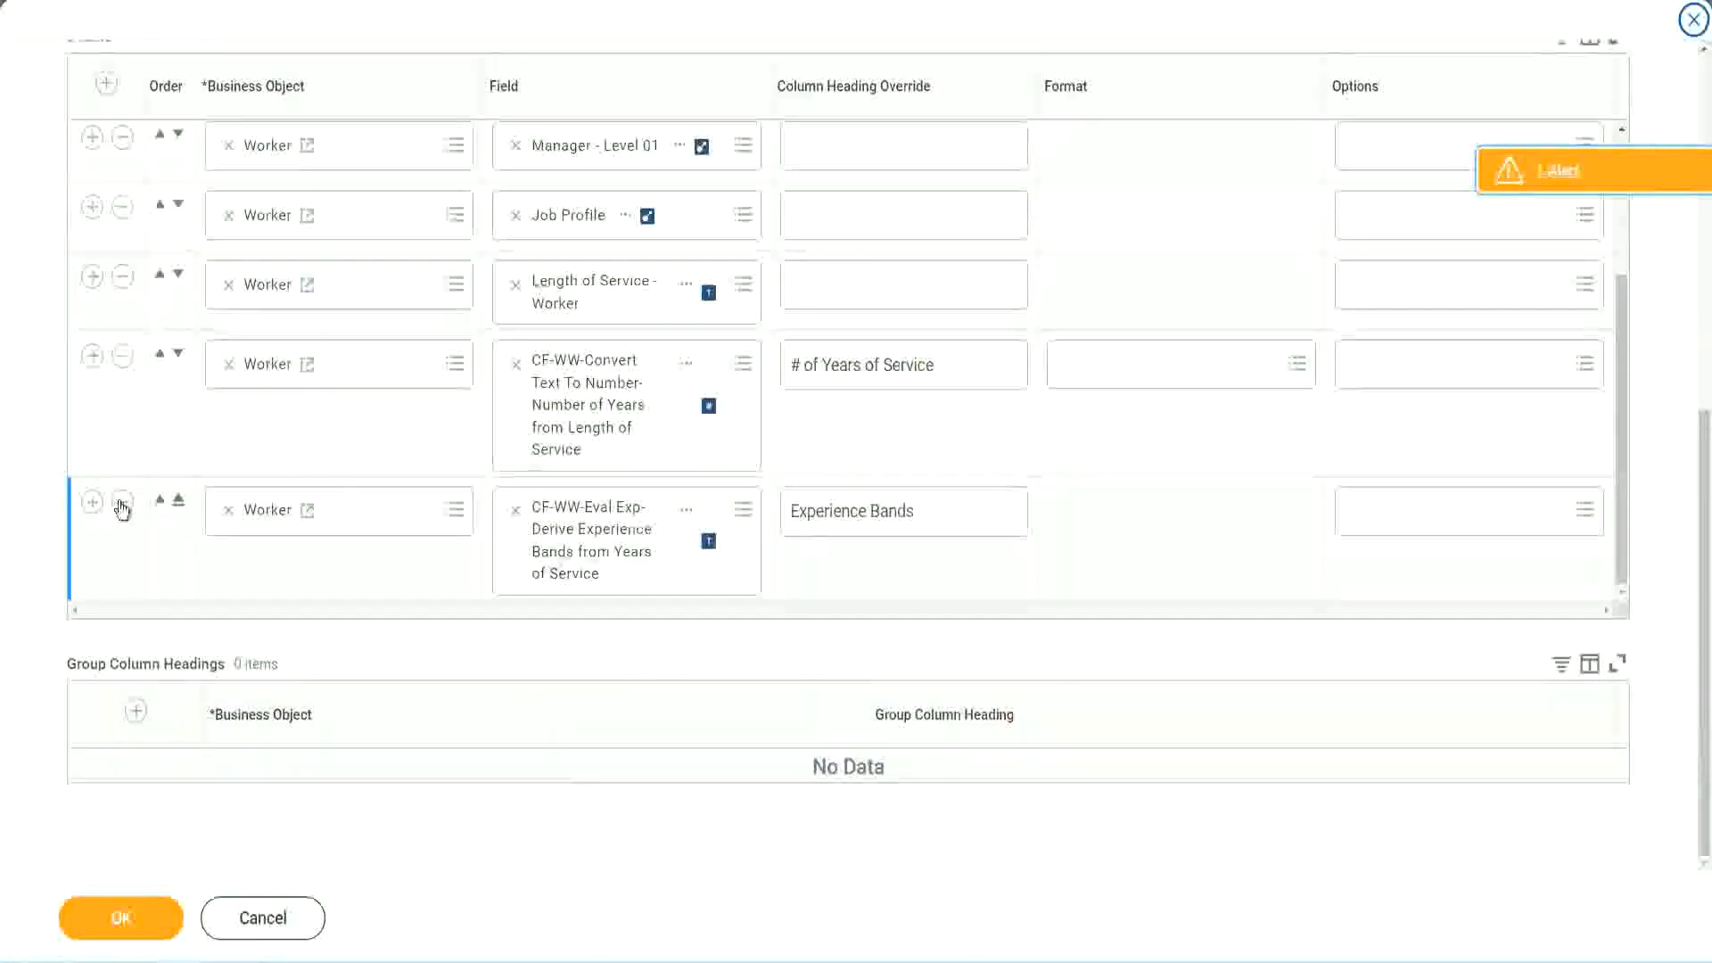
click(92, 501)
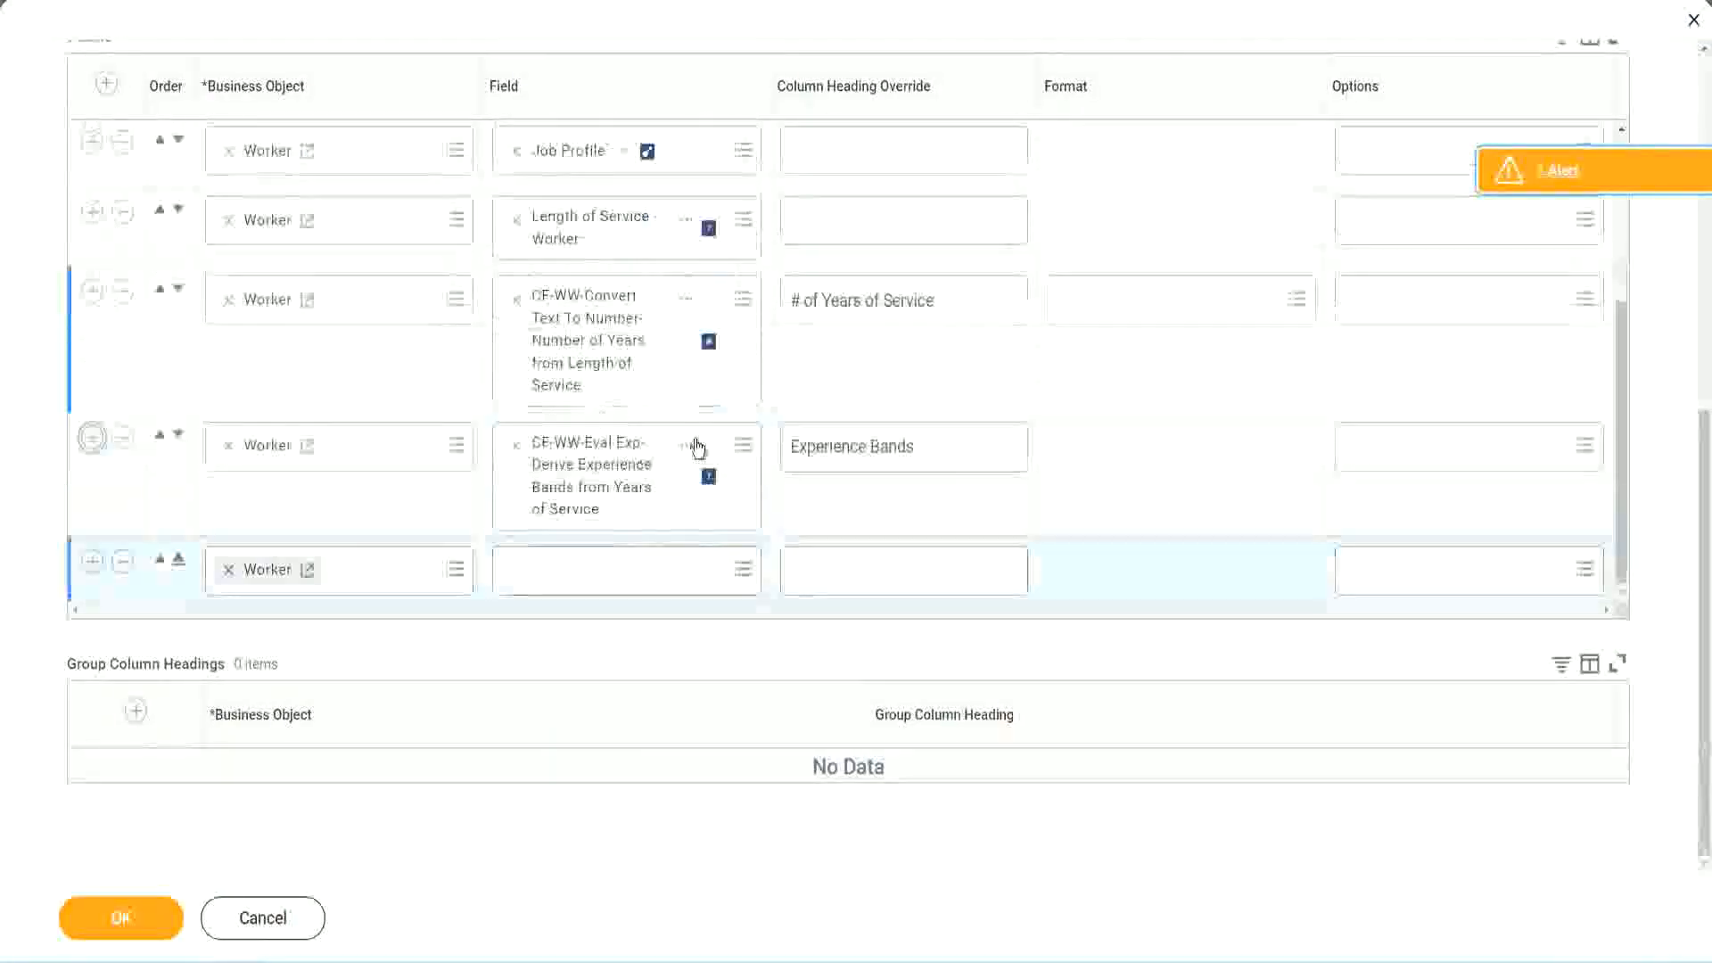
Search for CF-WW-Eval Exp Band and set the new row's field to CF-WW-Eval Exp Band-Determine Experience Bands from Years of Service
right_click(596, 482)
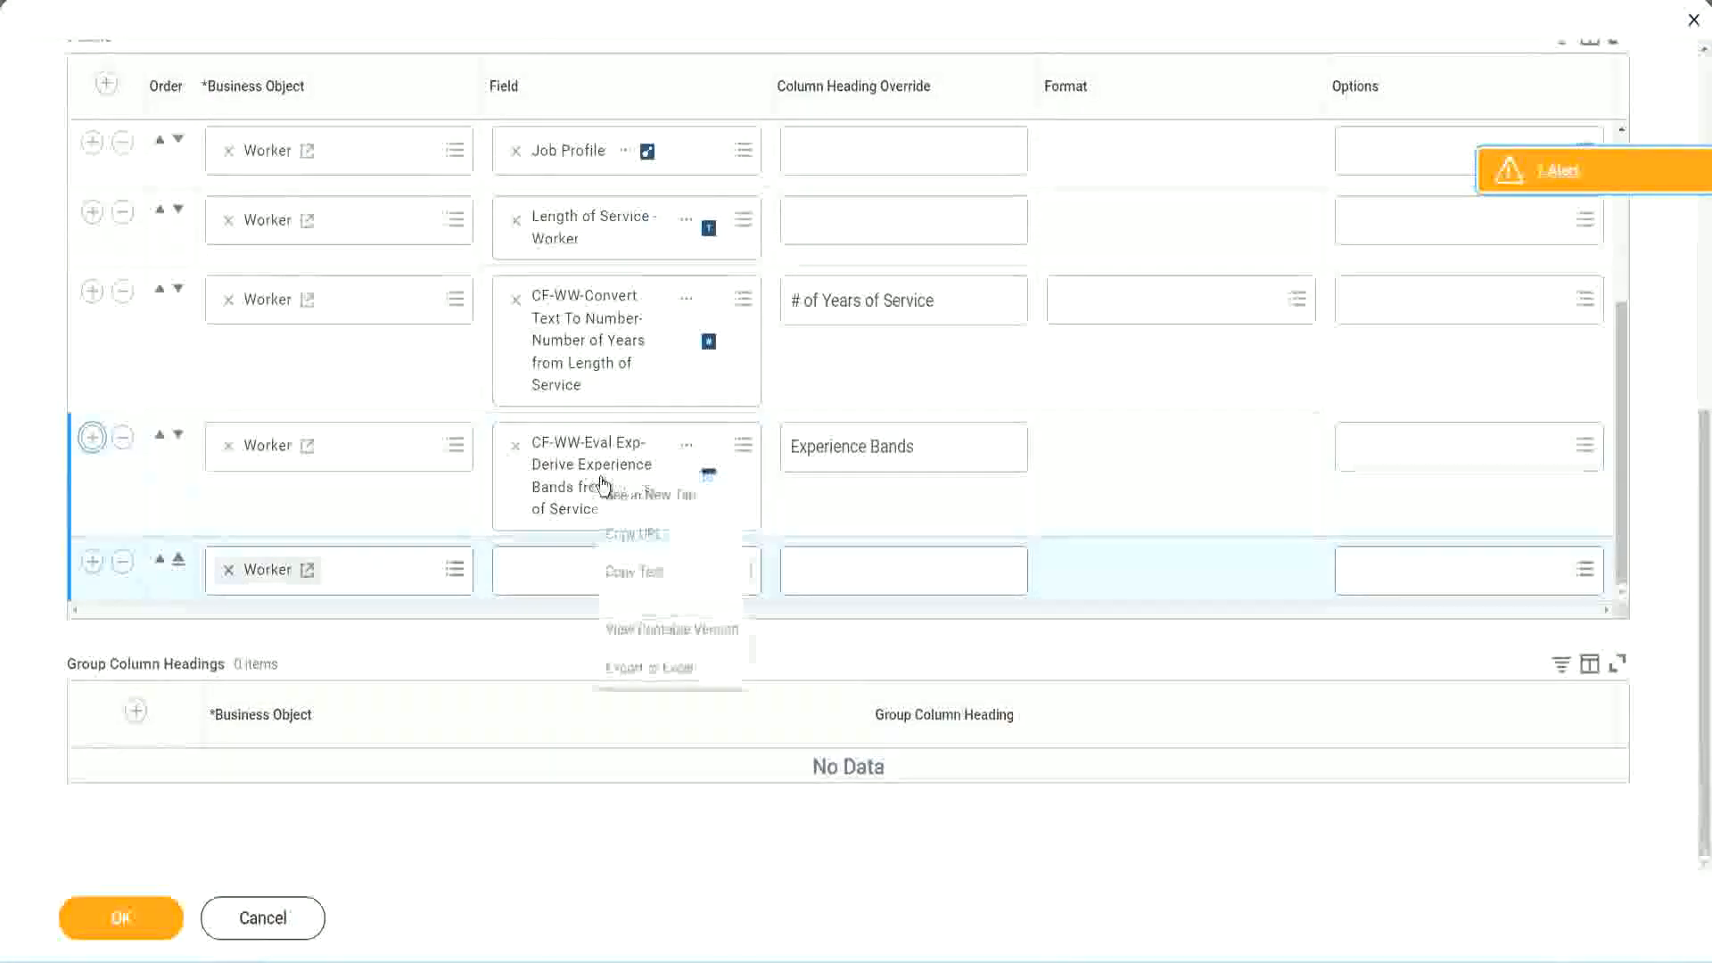
click(641, 575)
click(589, 579)
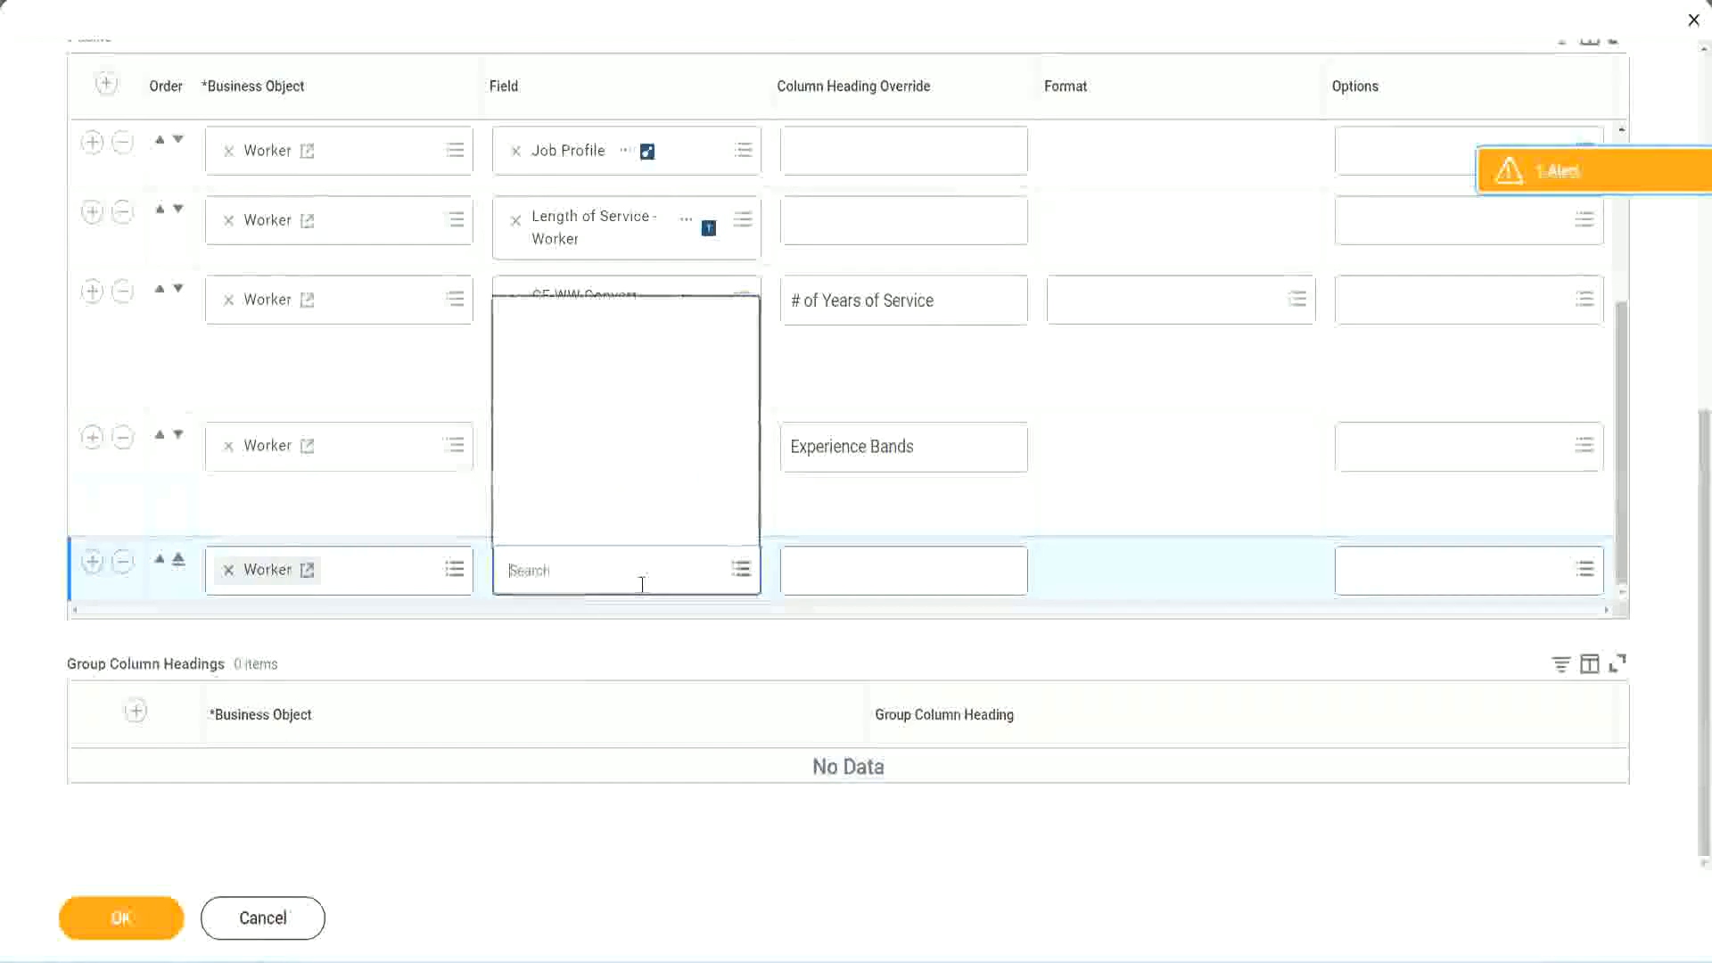
text(Experience Bands from Years of Service)
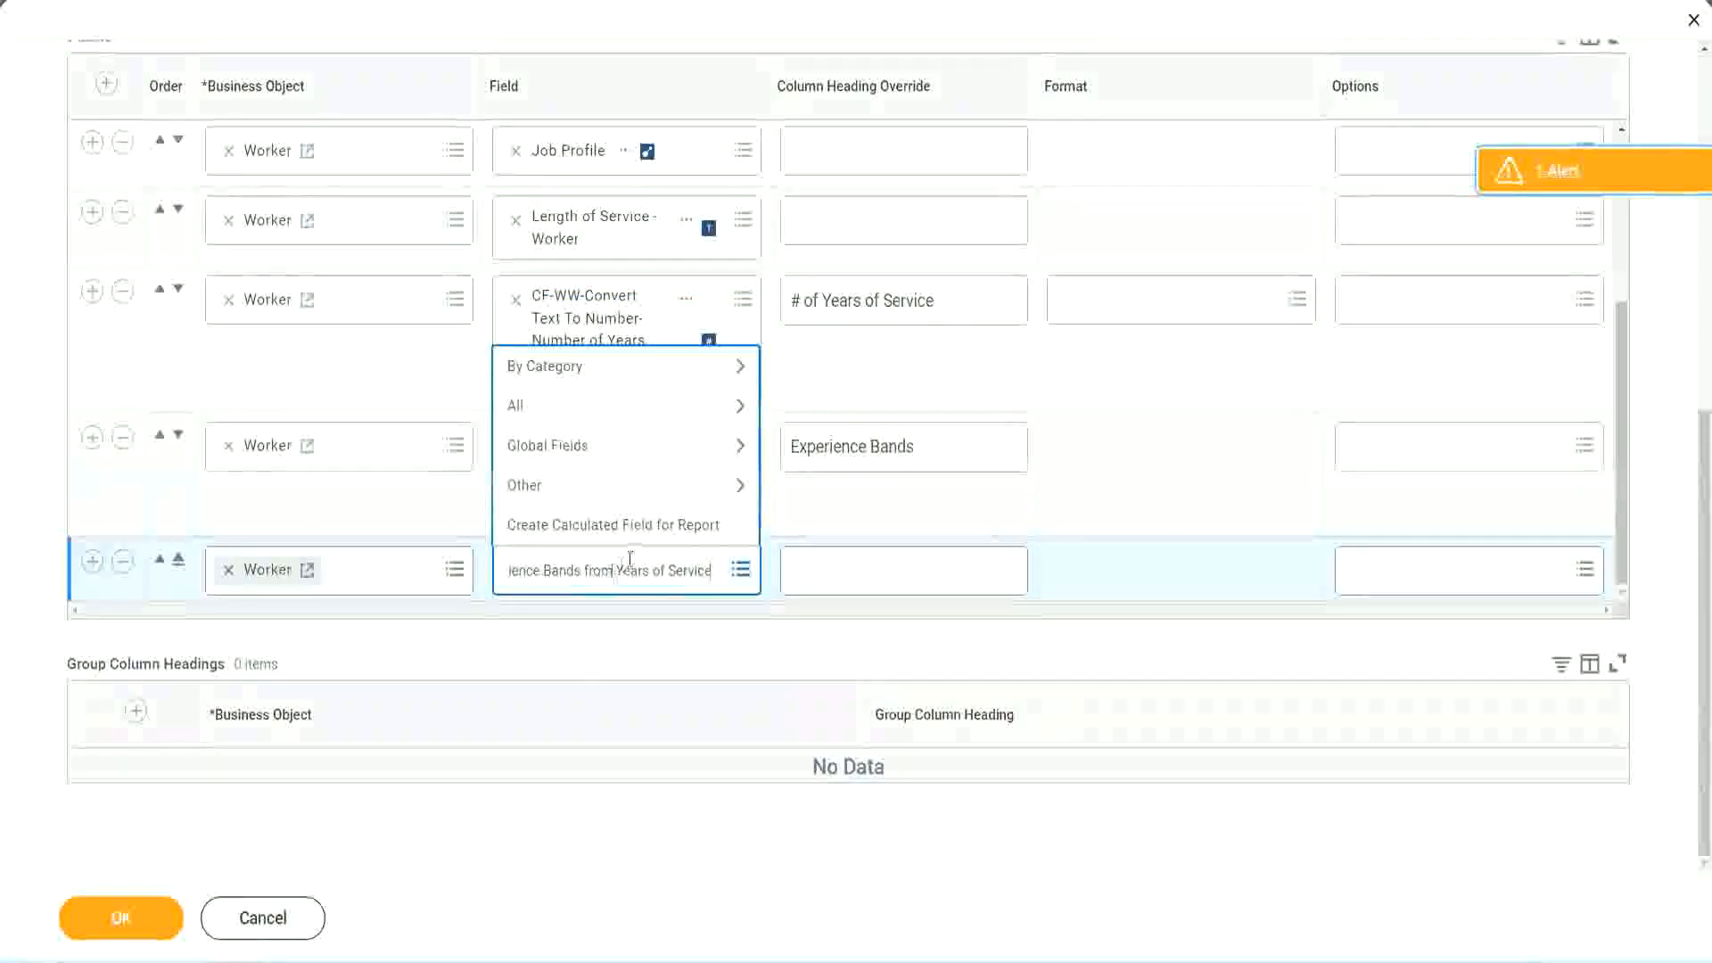
key(Return)
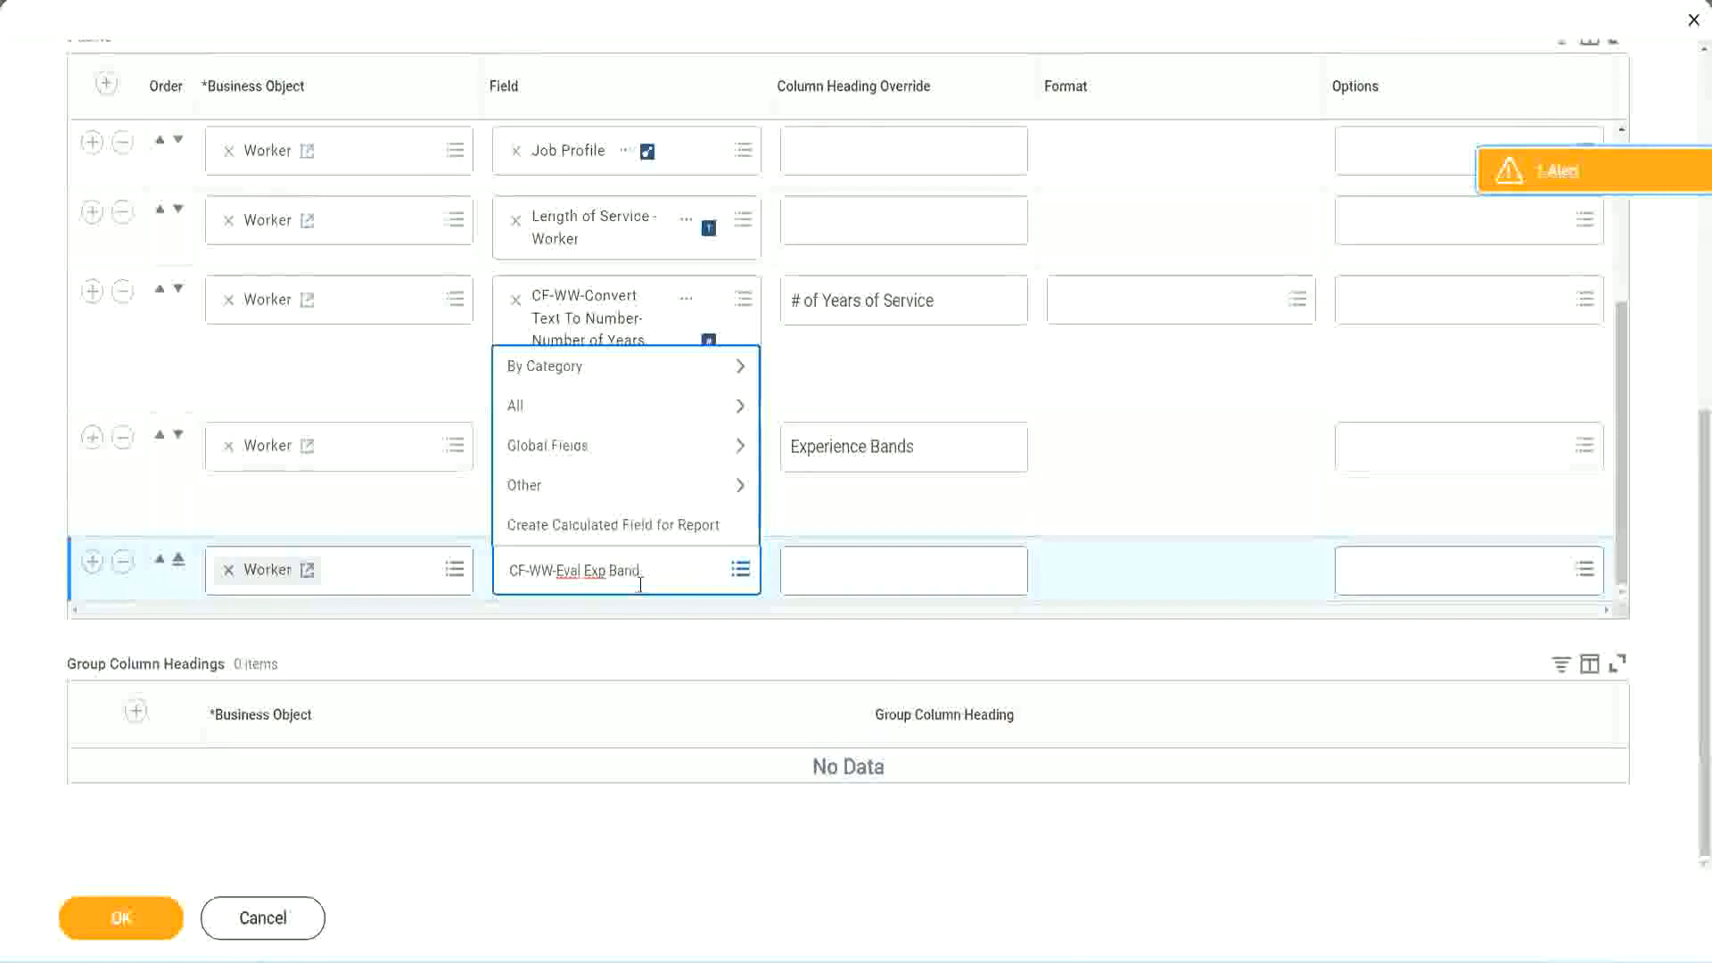
key(Return)
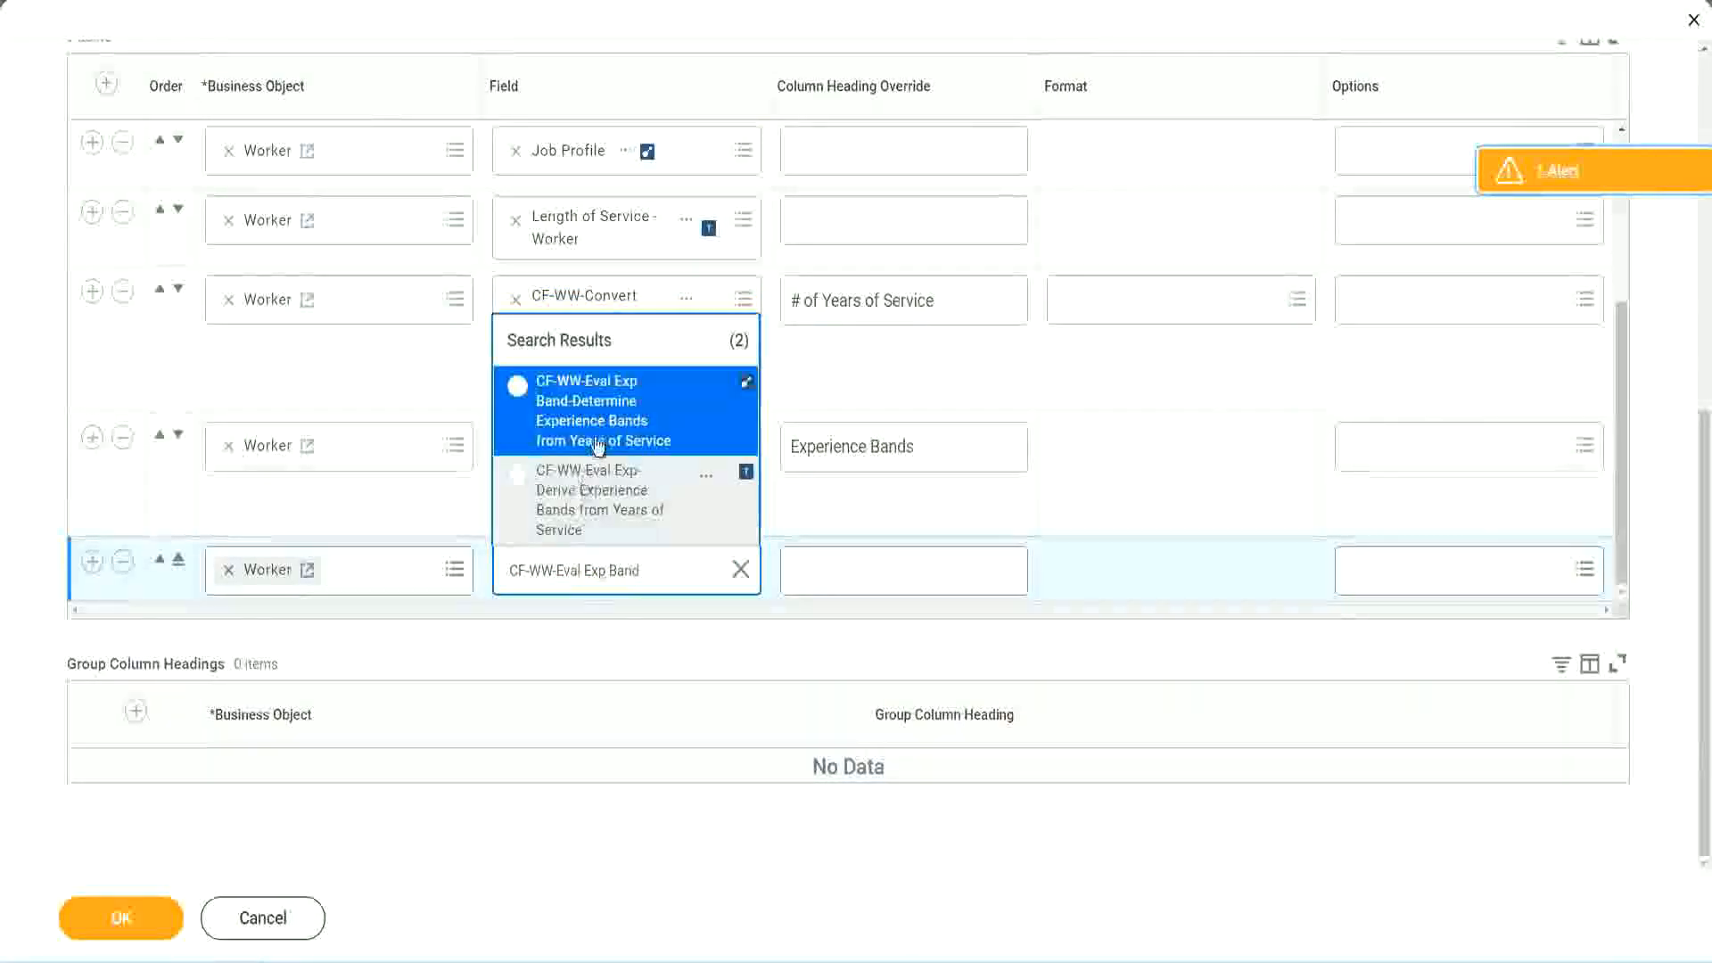
click(624, 422)
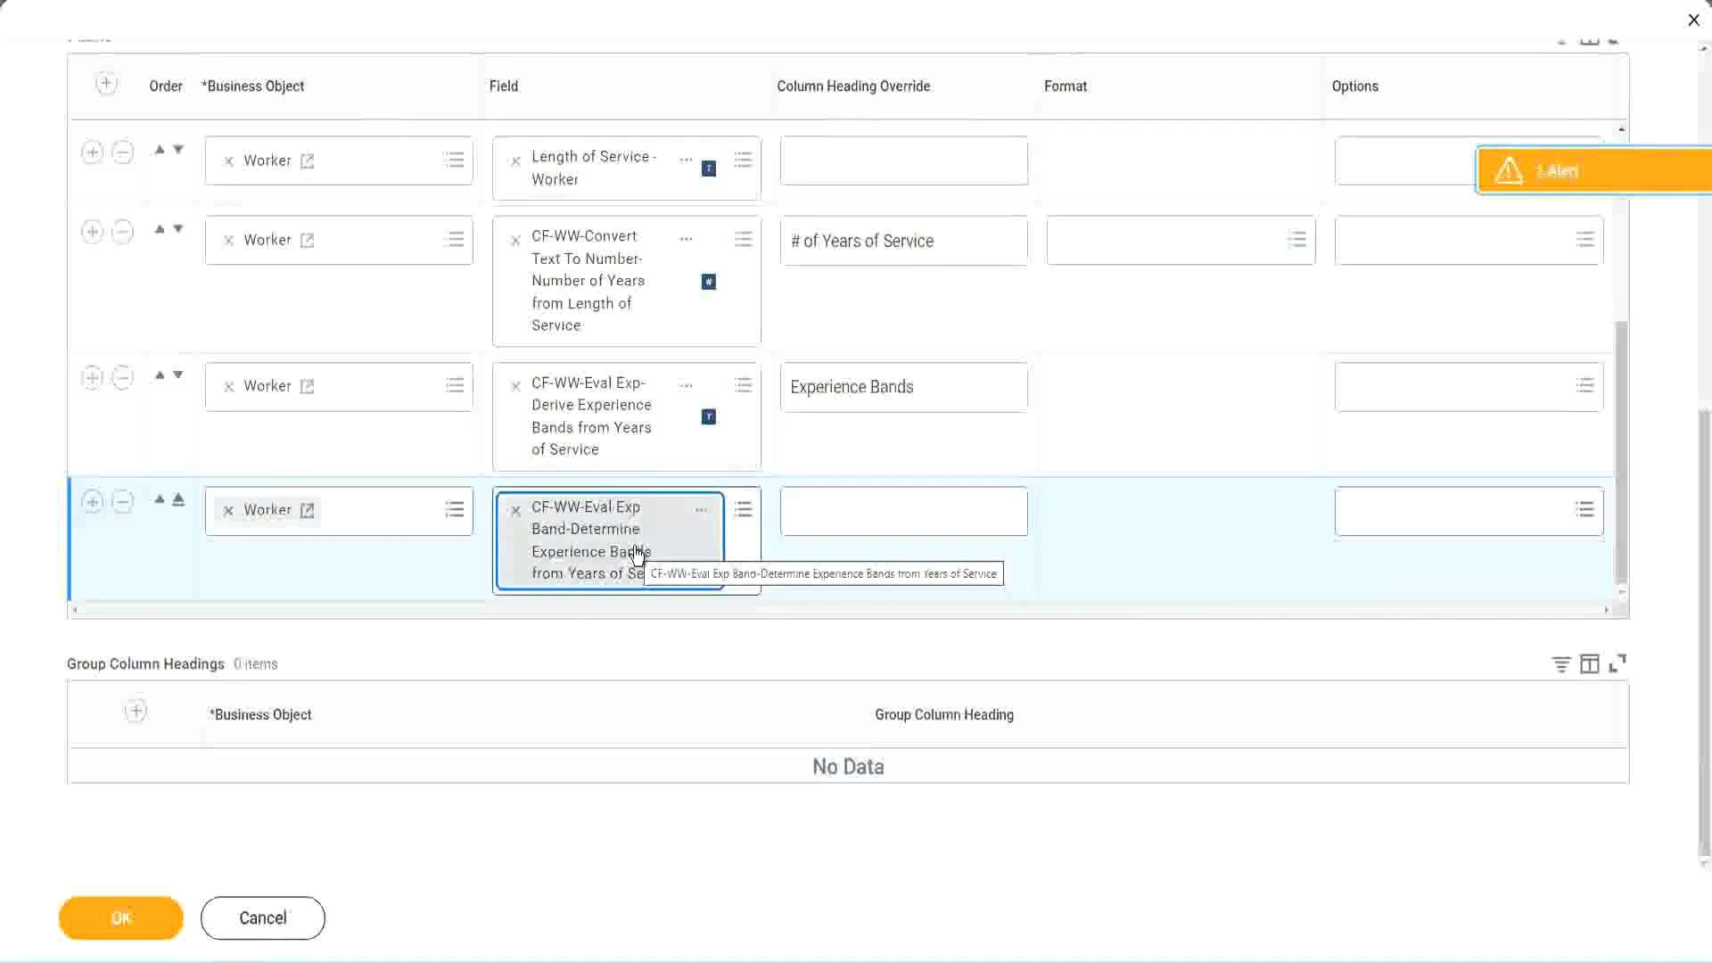
Set the new row's column heading override to "Experience Bands (Eval Exp Bands)", reusing the heading text from the row above, and submit the report edits
click(941, 388)
key(ctrl+c)
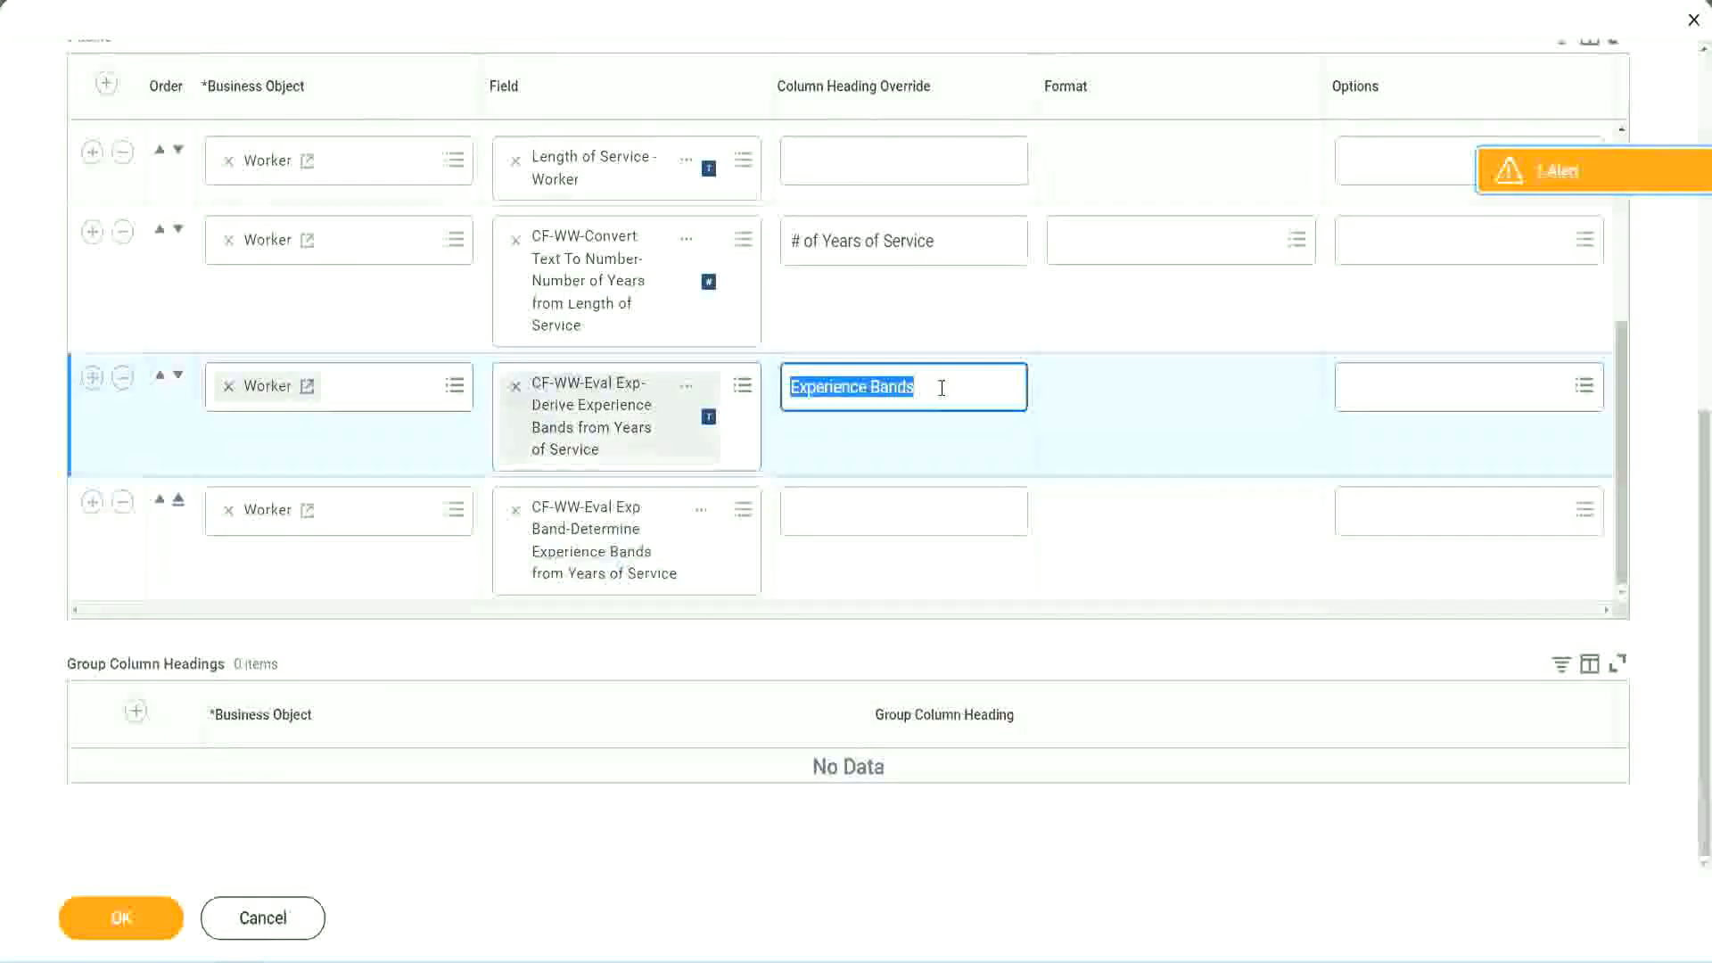
click(831, 509)
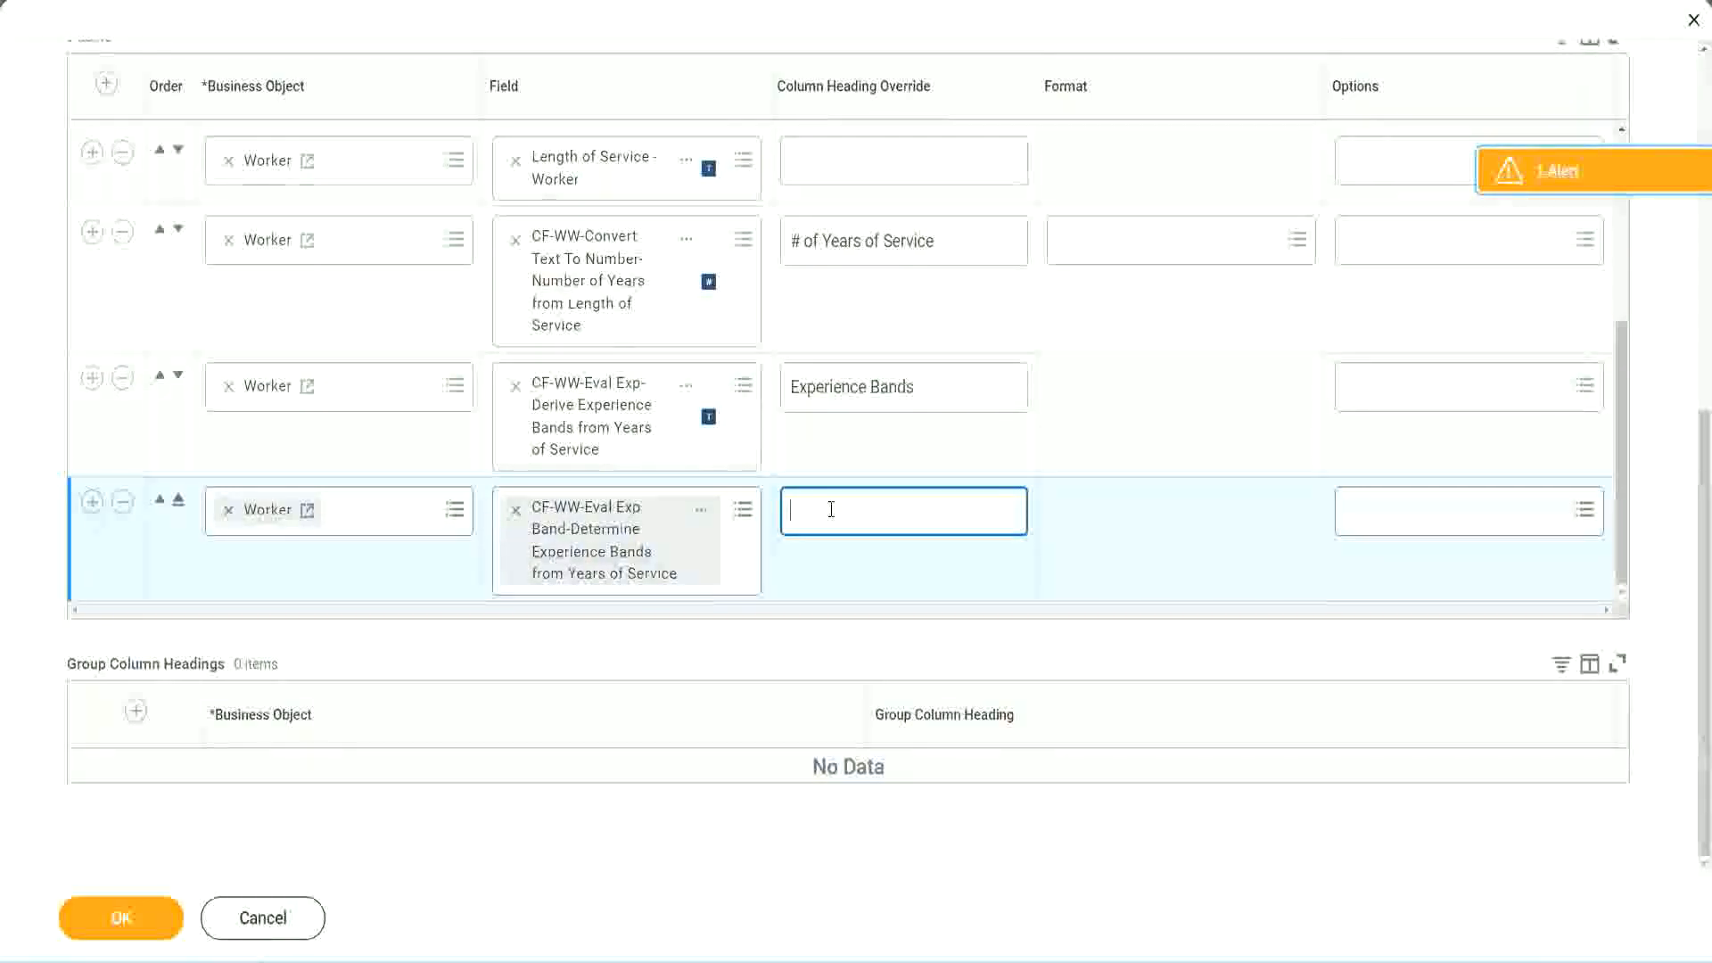
key(ctrl+v)
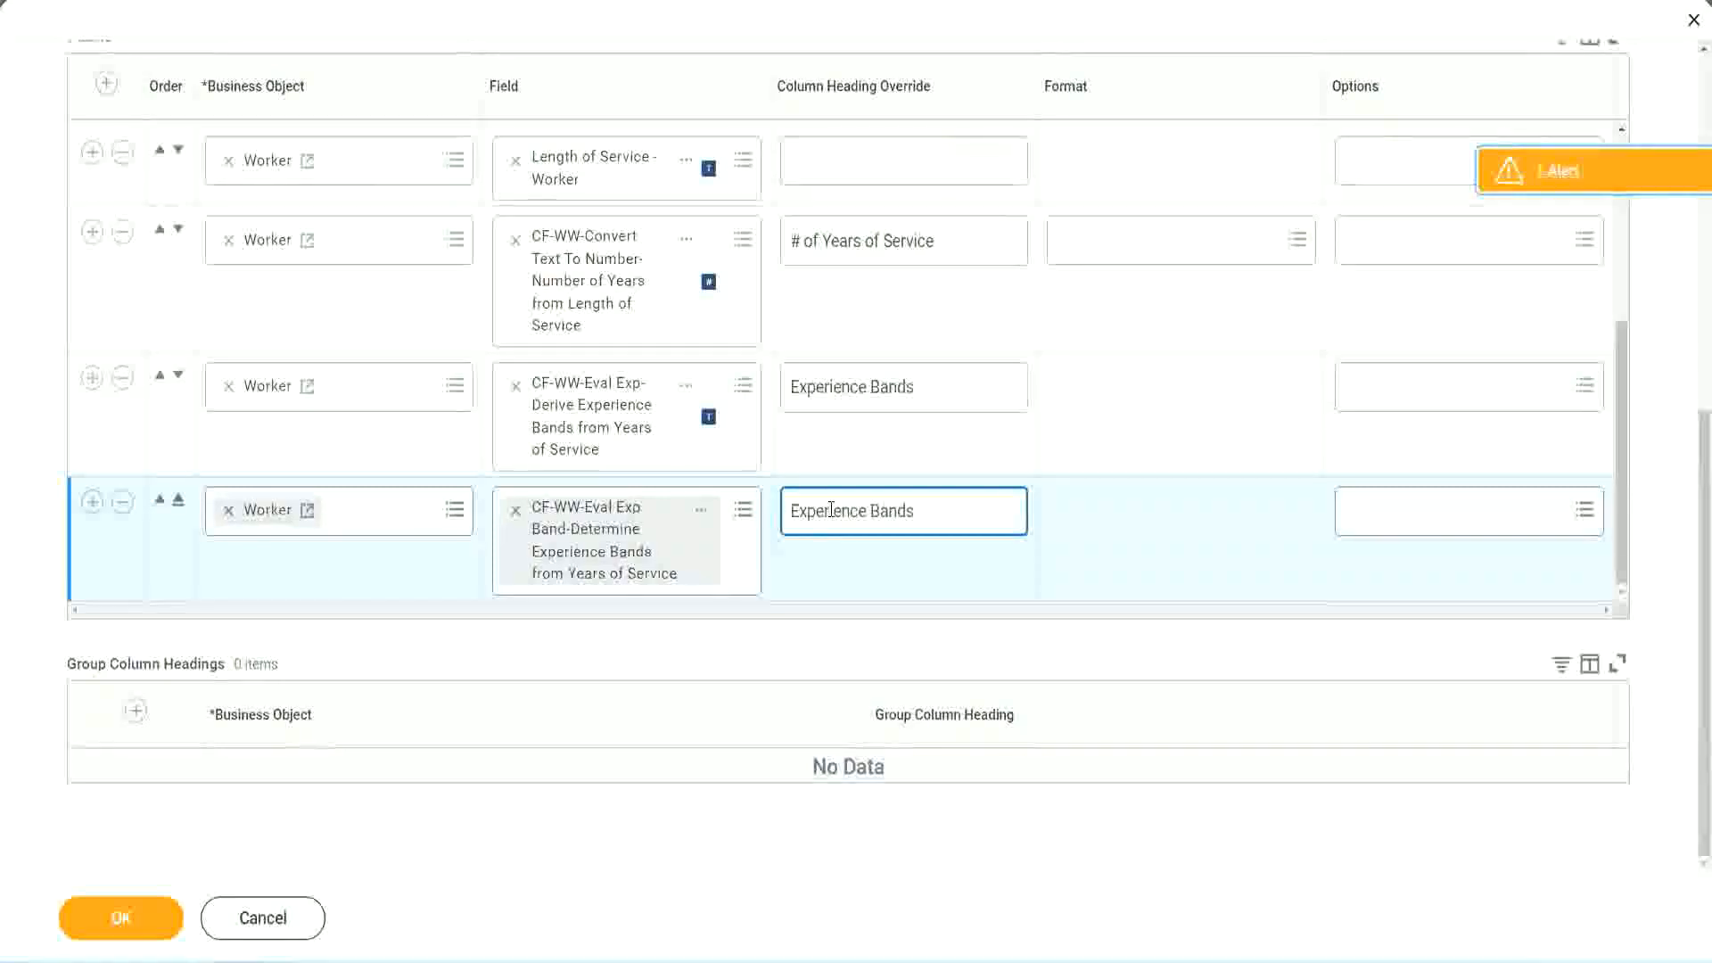
text(()
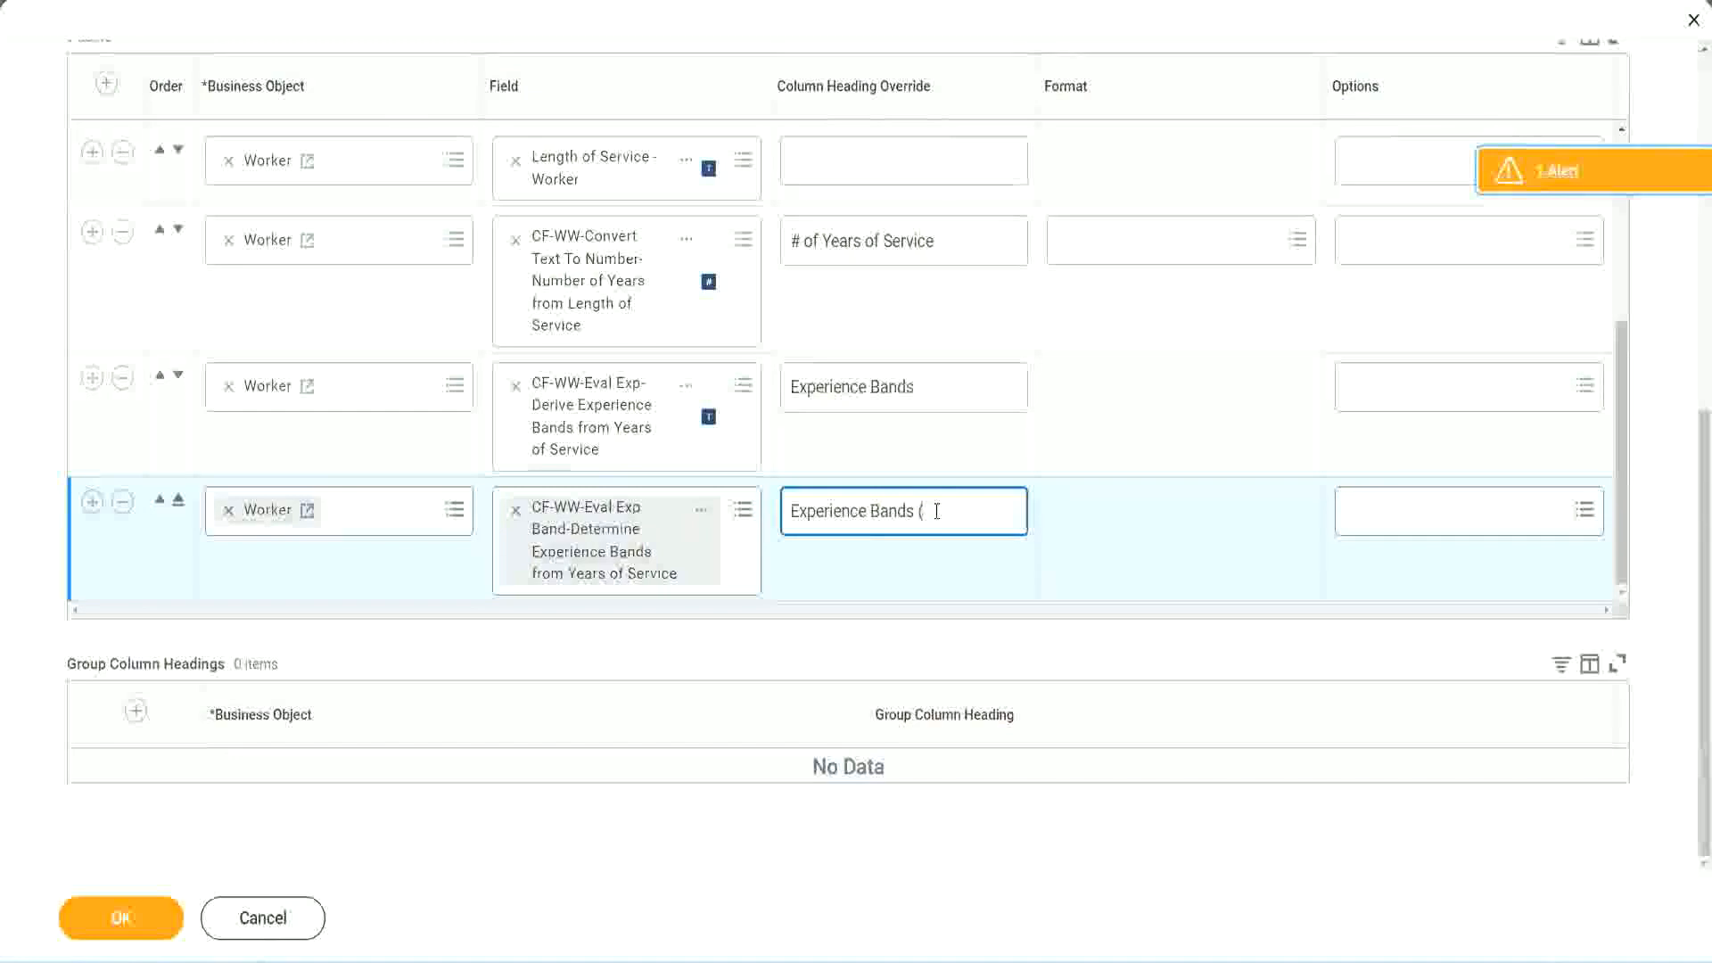
text(Eval E)
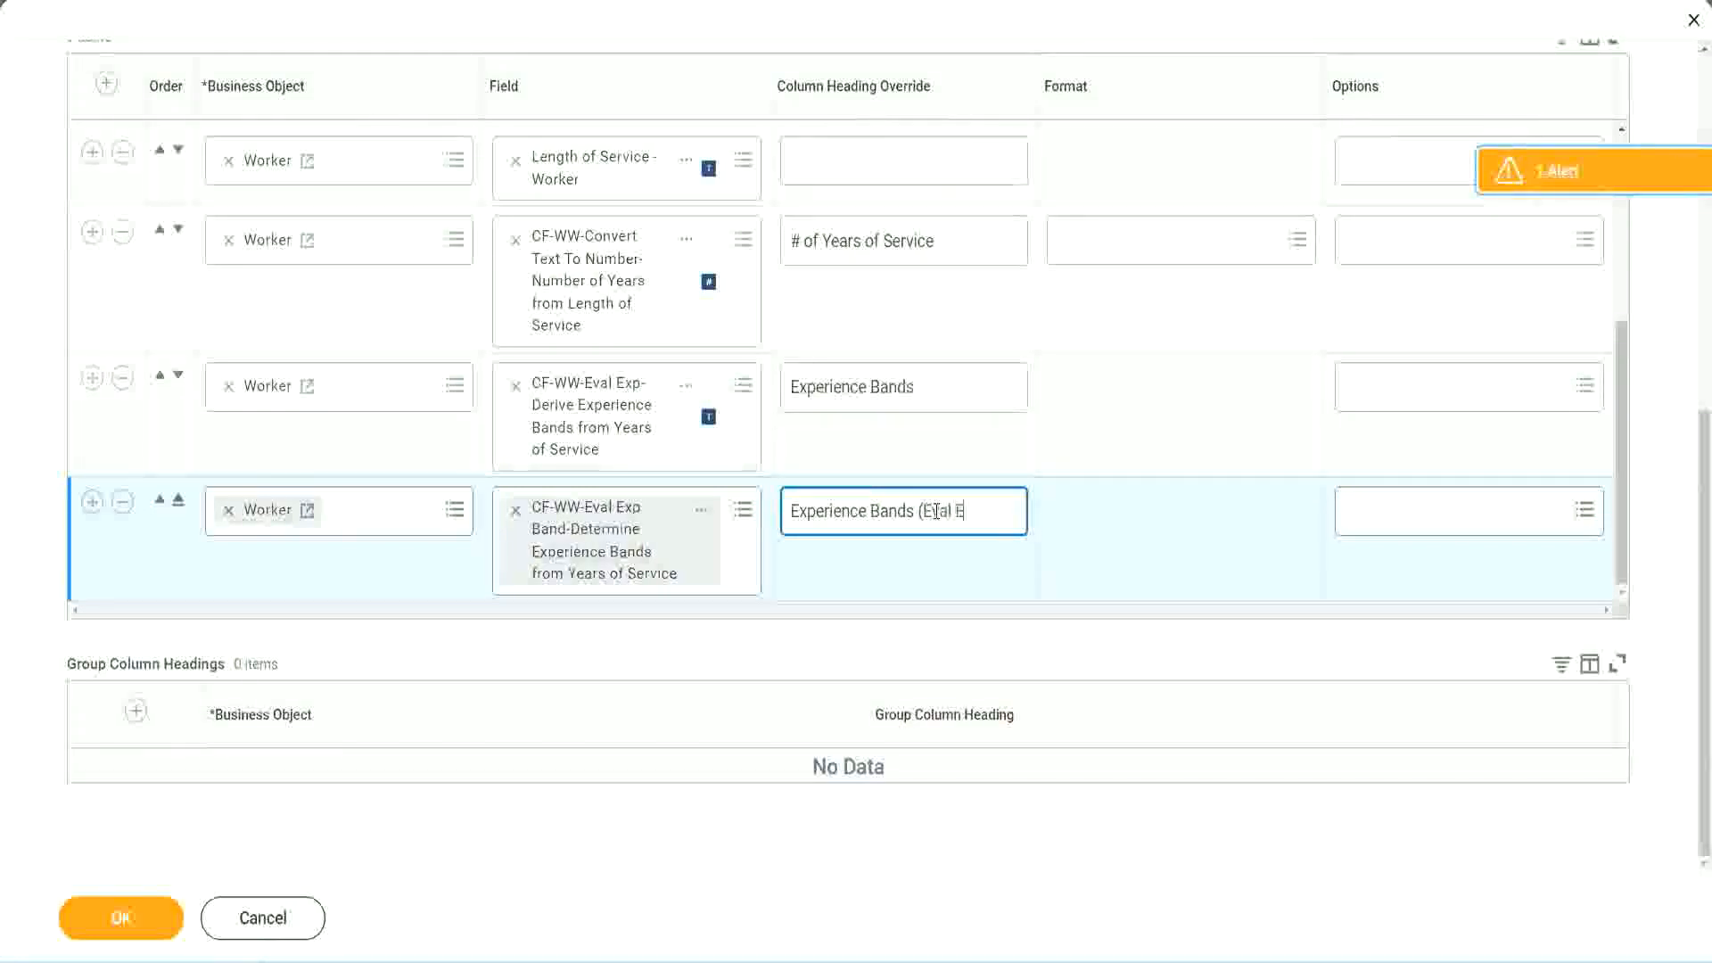
text(xp Bands))
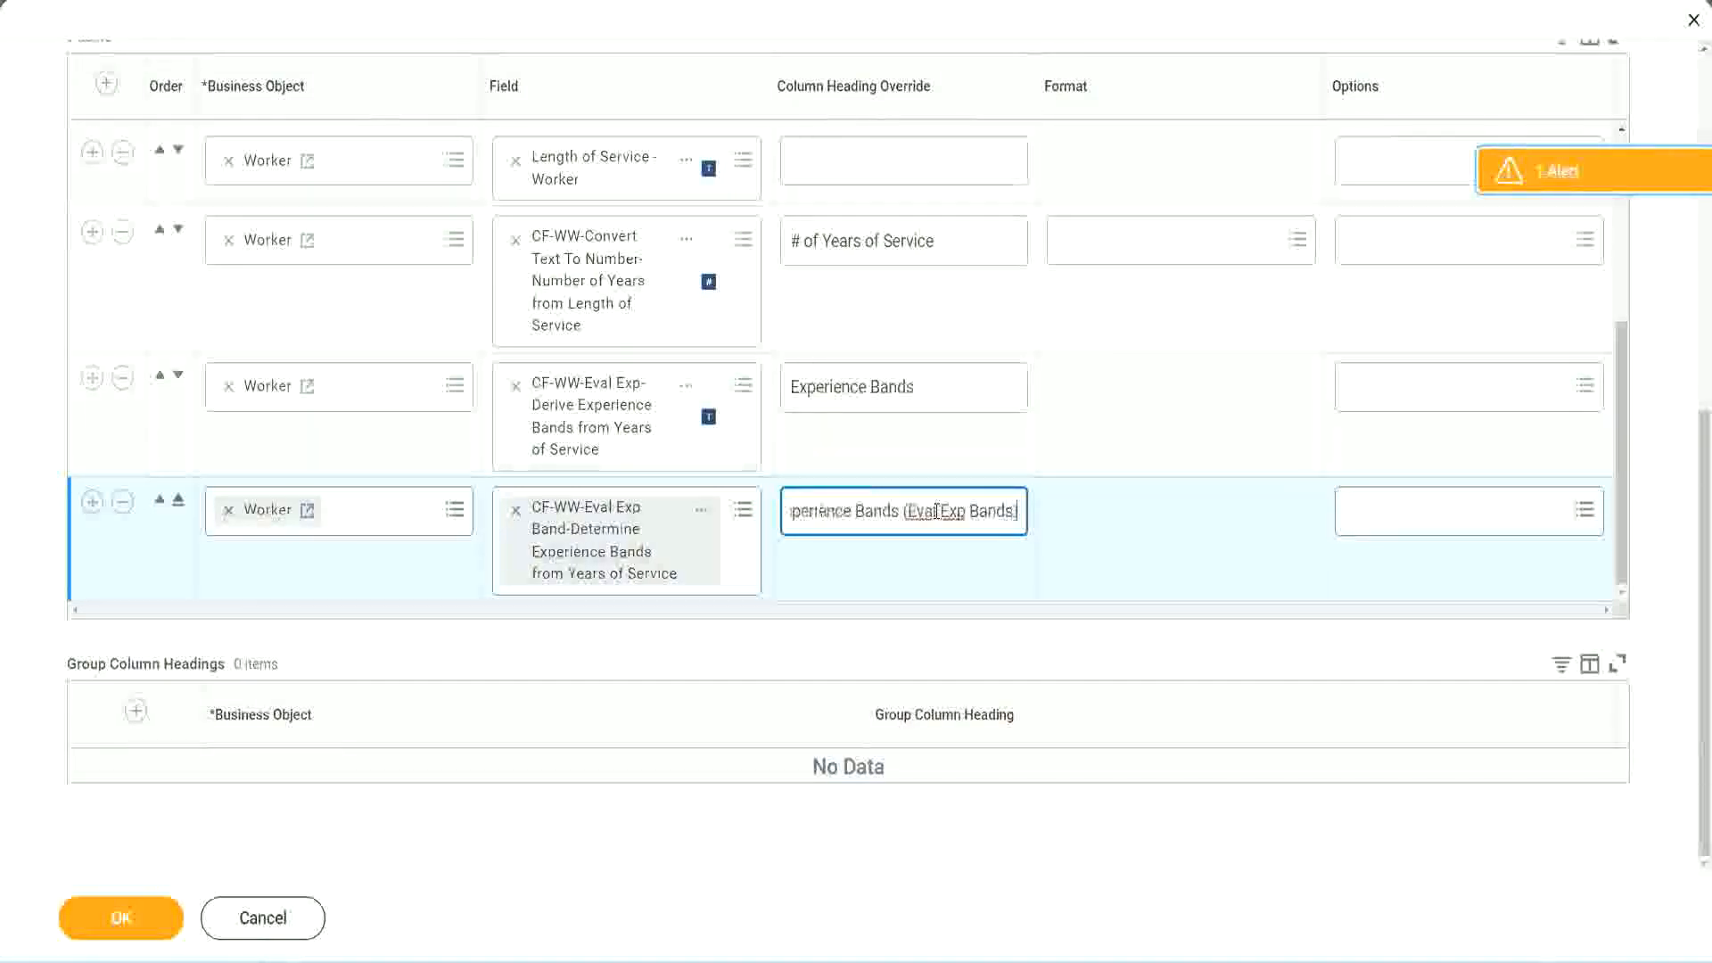
double_click(953, 510)
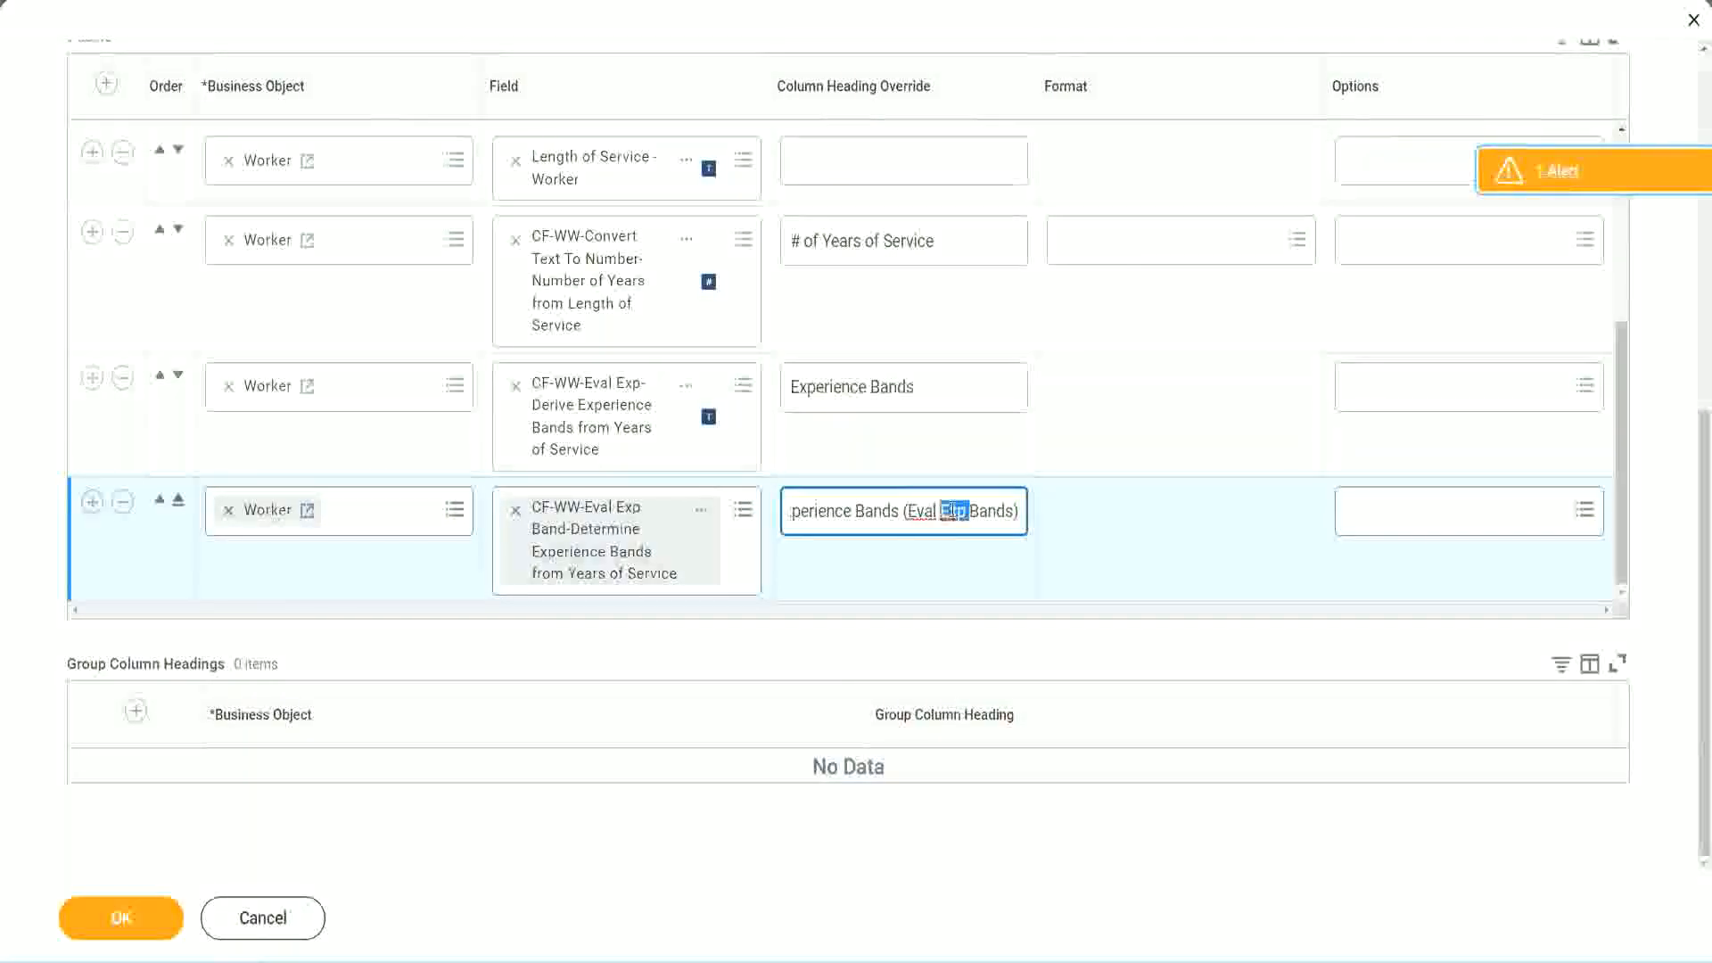
click(986, 506)
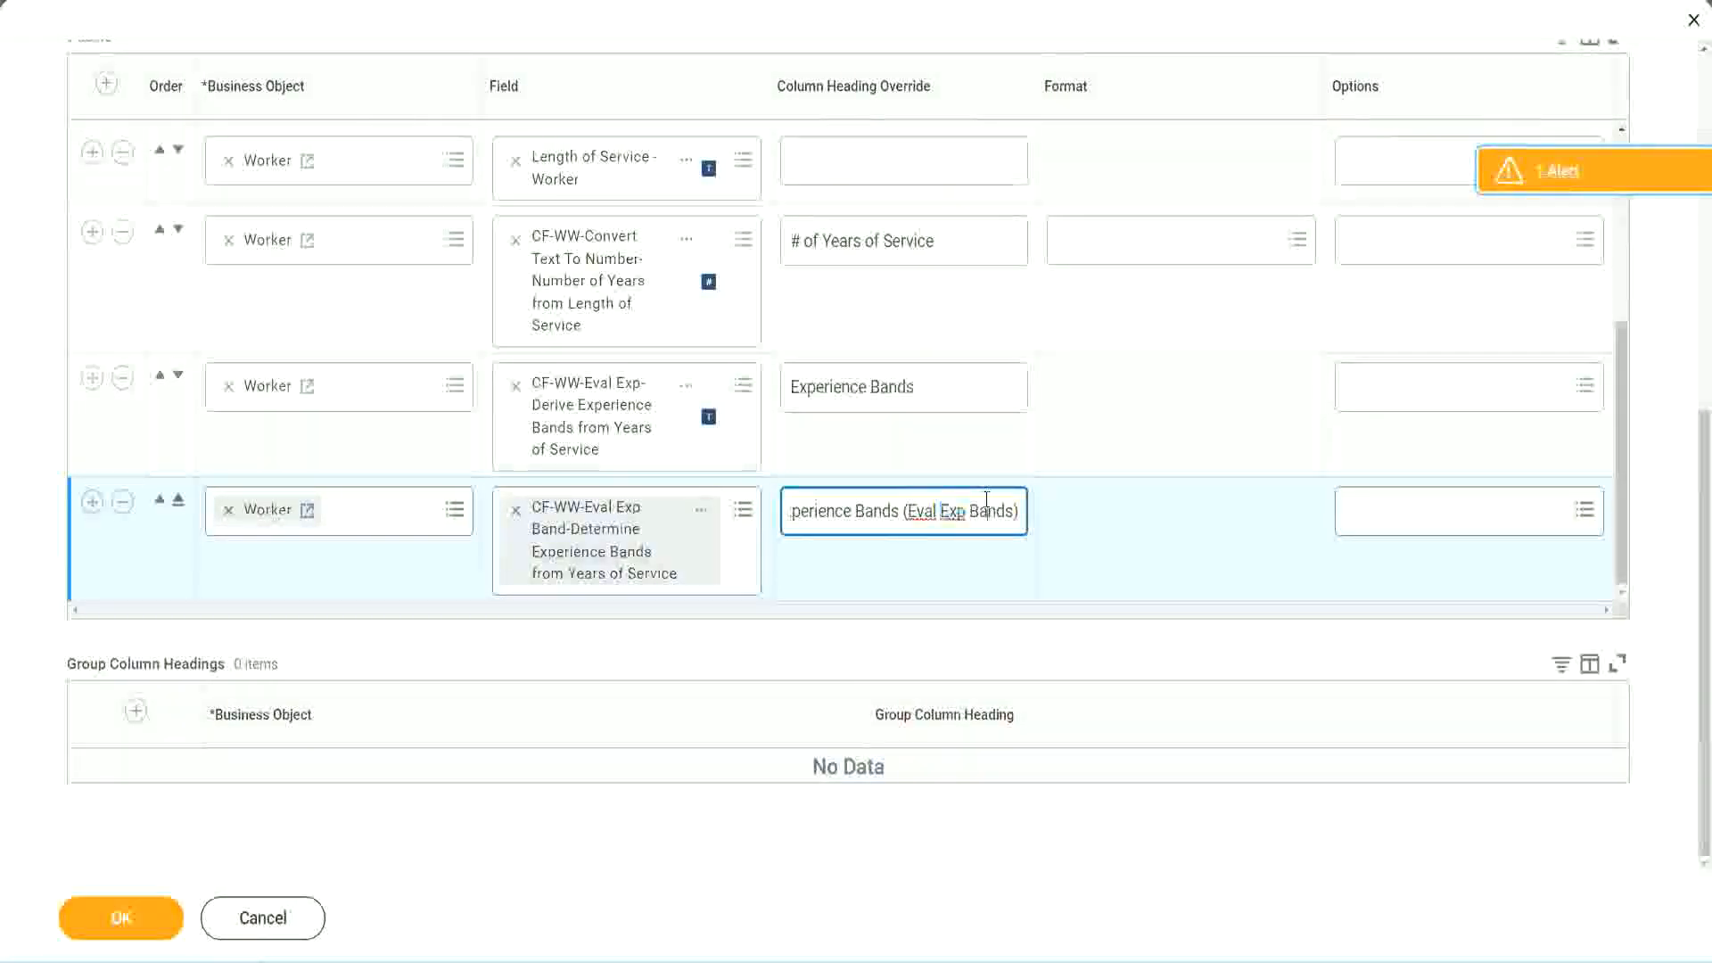
click(125, 920)
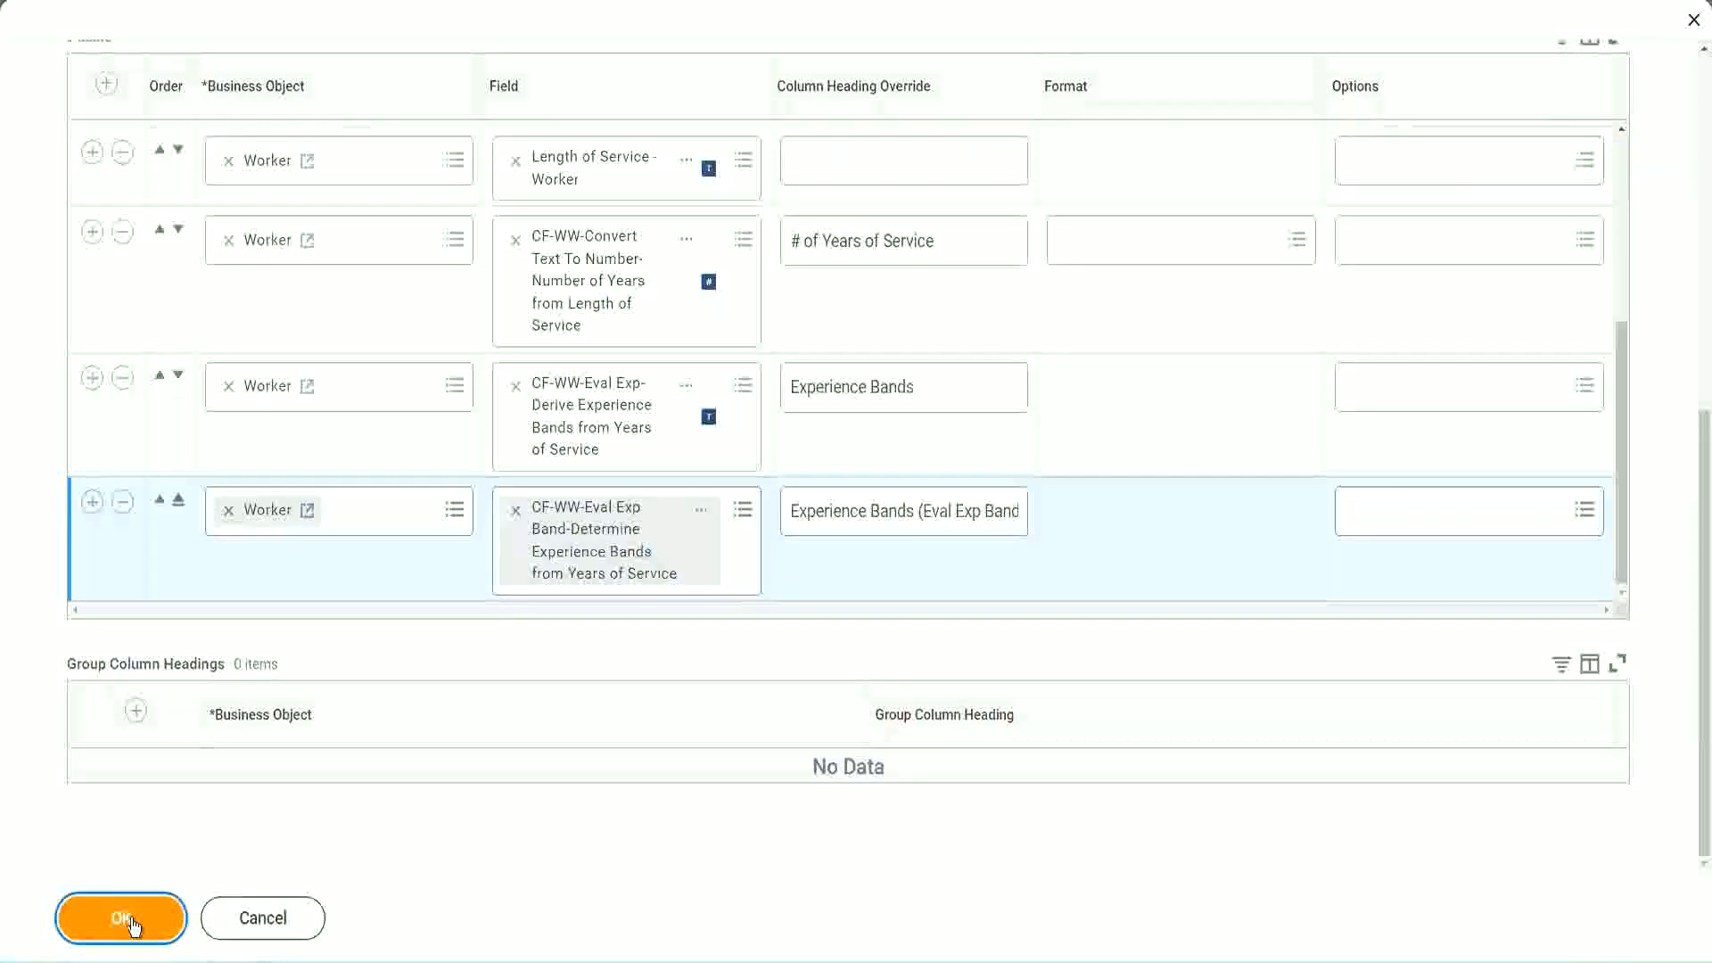